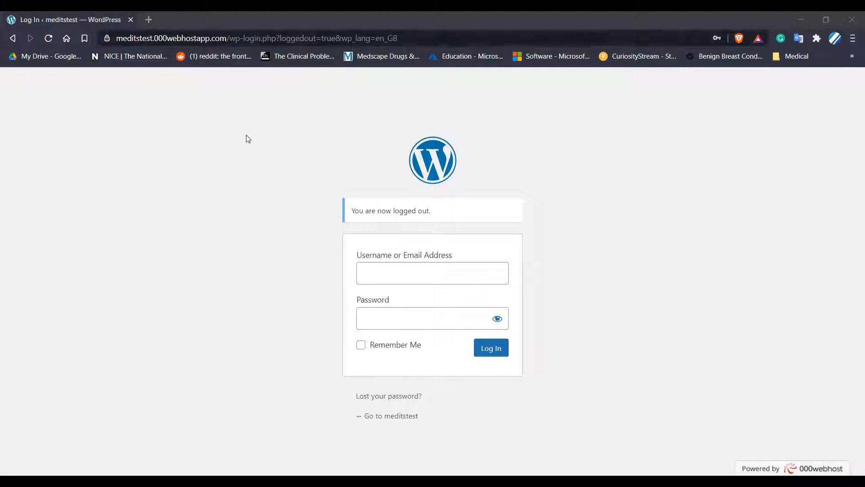
# - Log in to the site with the saved admin username and account password, with Remember Me enabled
pyautogui.click(384, 271)
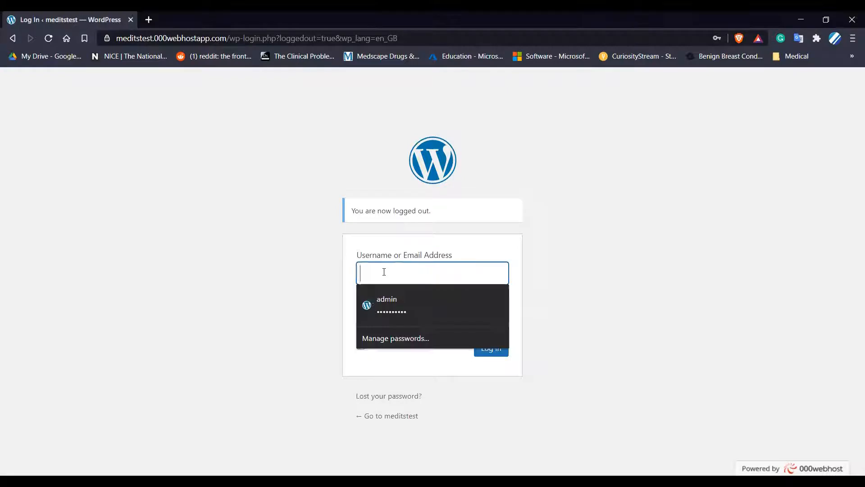
pyautogui.click(369, 296)
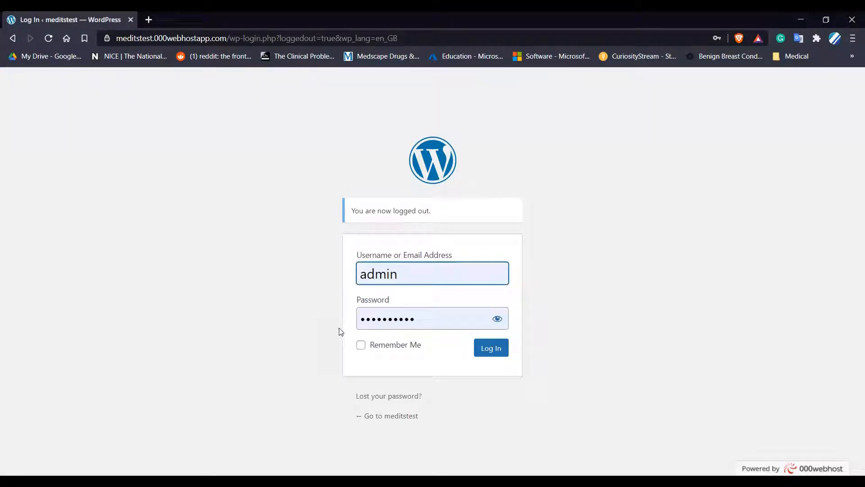
pyautogui.click(360, 348)
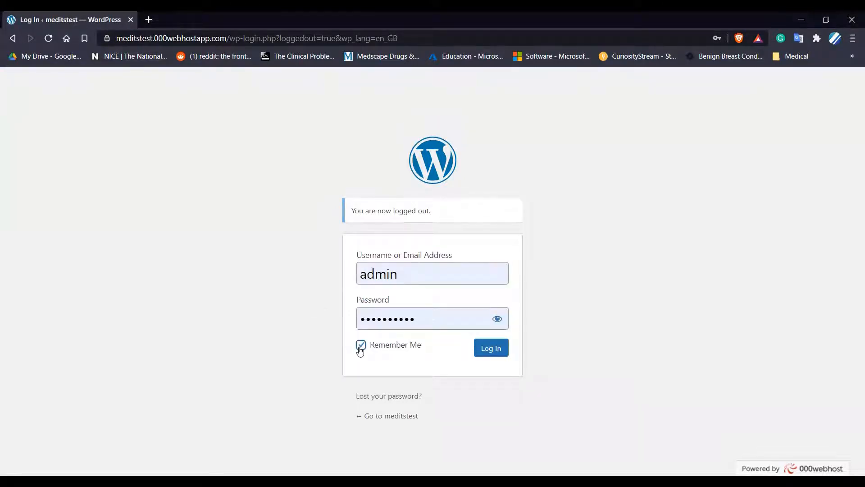
pyautogui.click(484, 355)
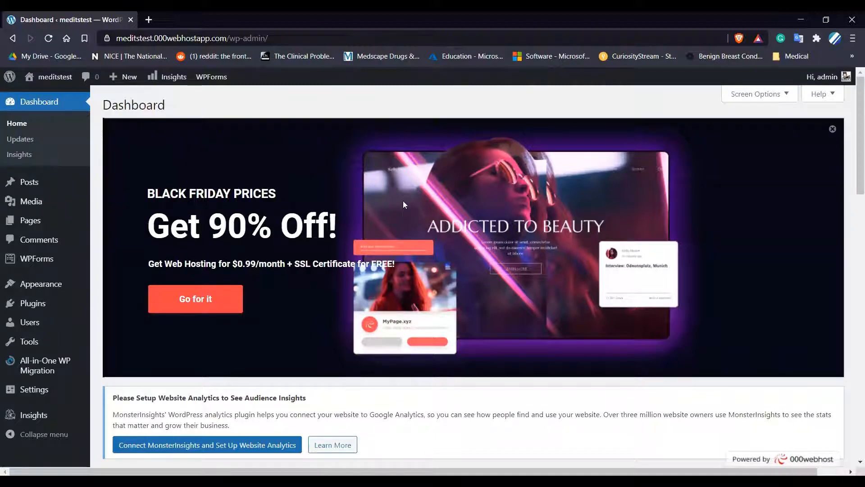
pyautogui.moveTo(58, 303)
pyautogui.moveTo(43, 205)
pyautogui.scroll(-1, 362, 253)
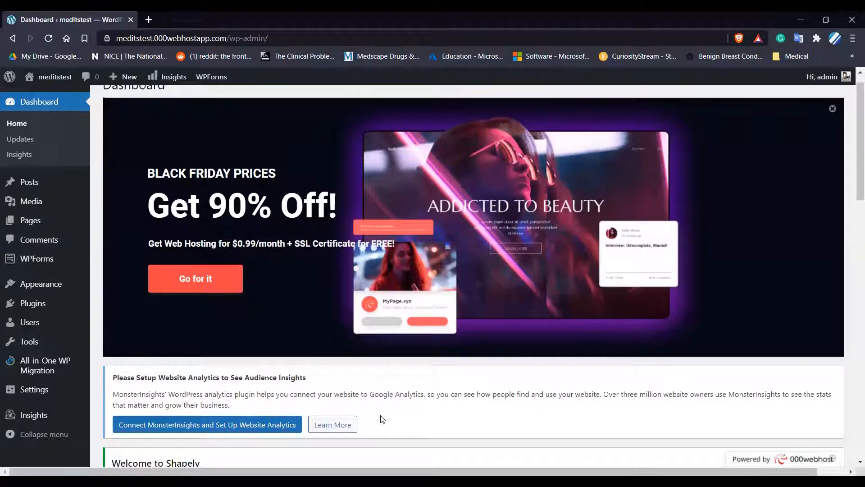
pyautogui.scroll(1, 413, 317)
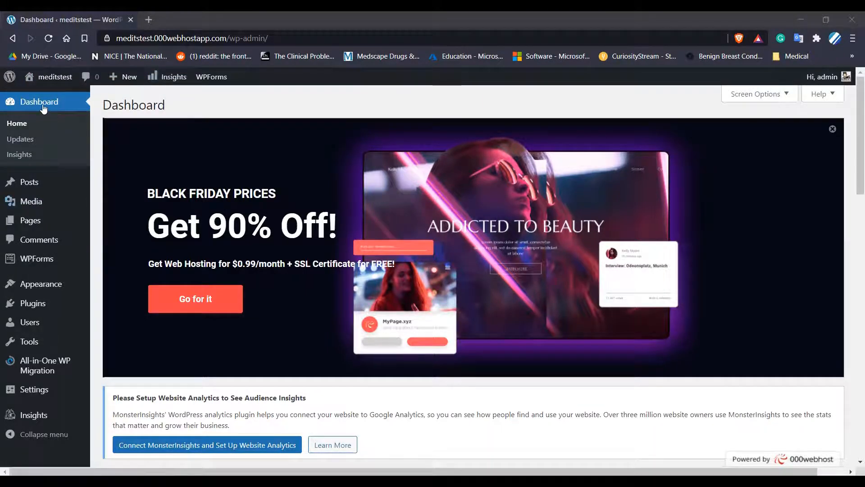
# - Open the WordPress Documentation link in a new browser tab and switch to that tab
pyautogui.moveTo(9, 81)
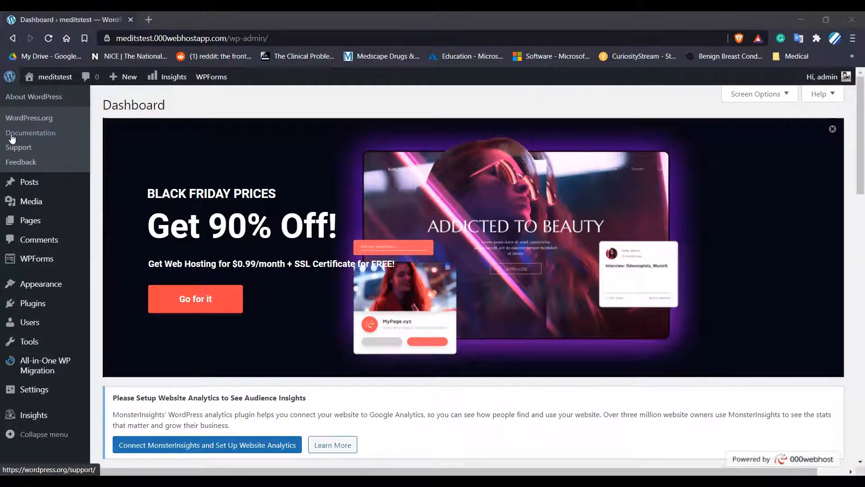
pyautogui.rightClick(48, 132)
pyautogui.click(60, 139)
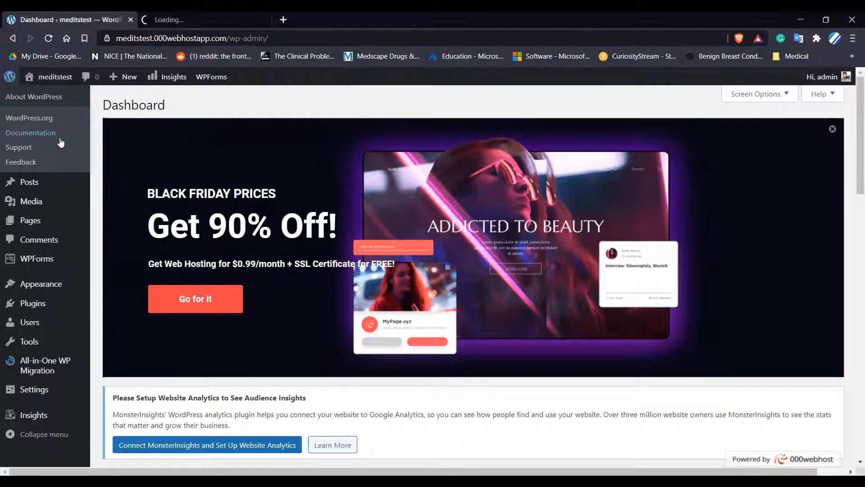
pyautogui.click(167, 15)
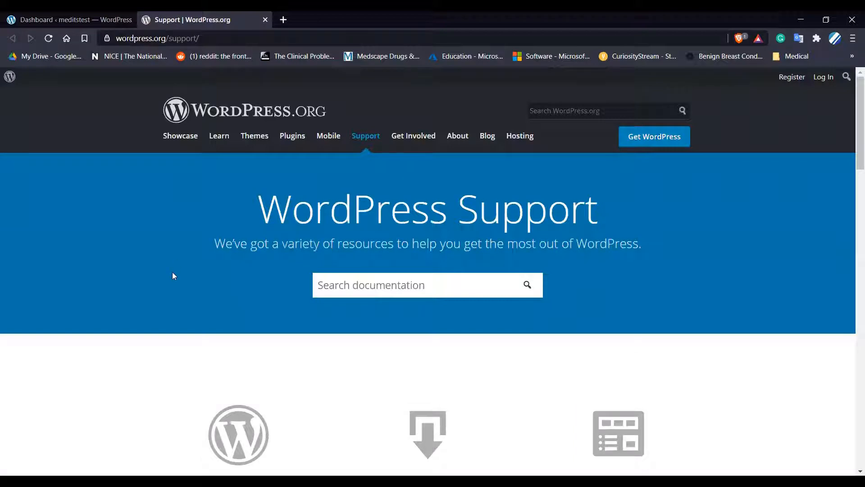
# - Examine the help topics on the WordPress Support page, from Getting Started down to Support Forums
pyautogui.scroll(-4, 172, 272)
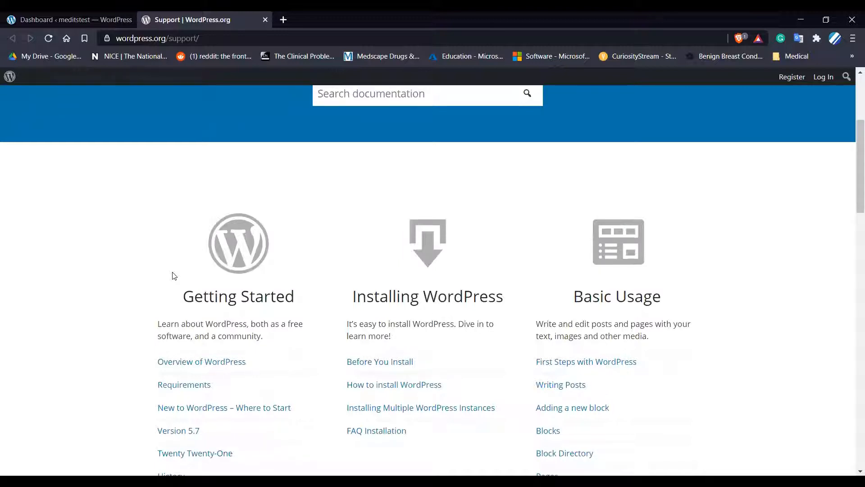
pyautogui.scroll(-1, 174, 274)
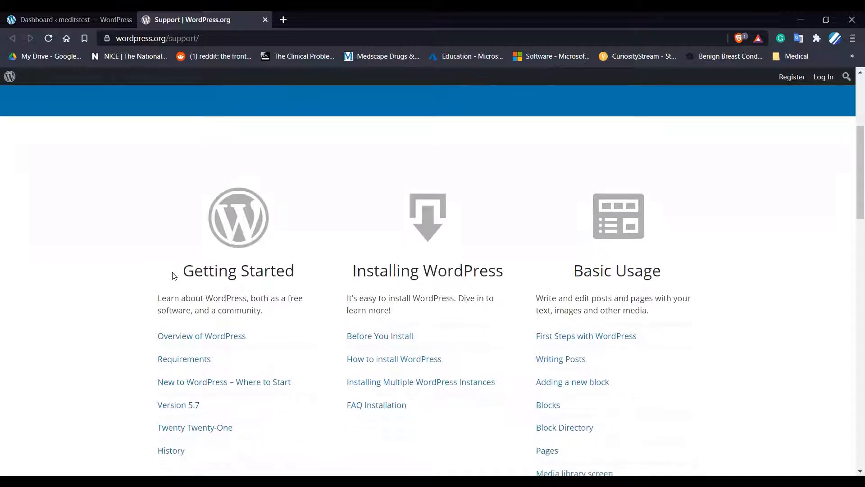
pyautogui.scroll(-2, 166, 248)
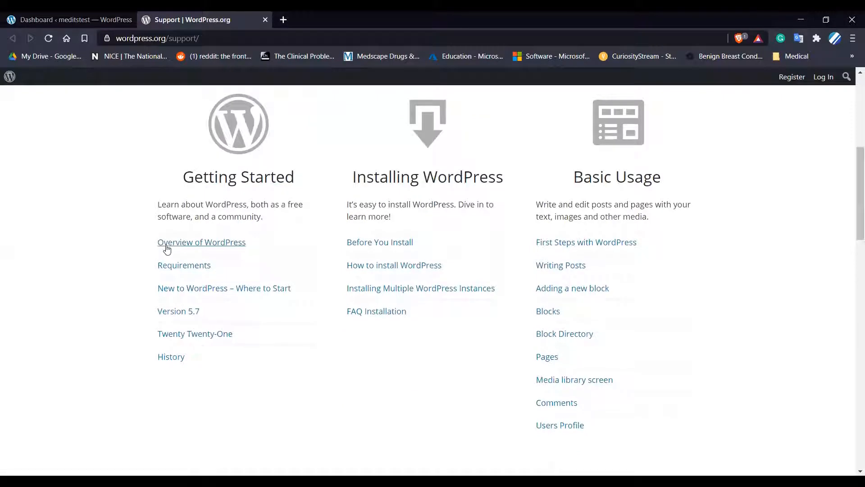
pyautogui.scroll(-1, 125, 271)
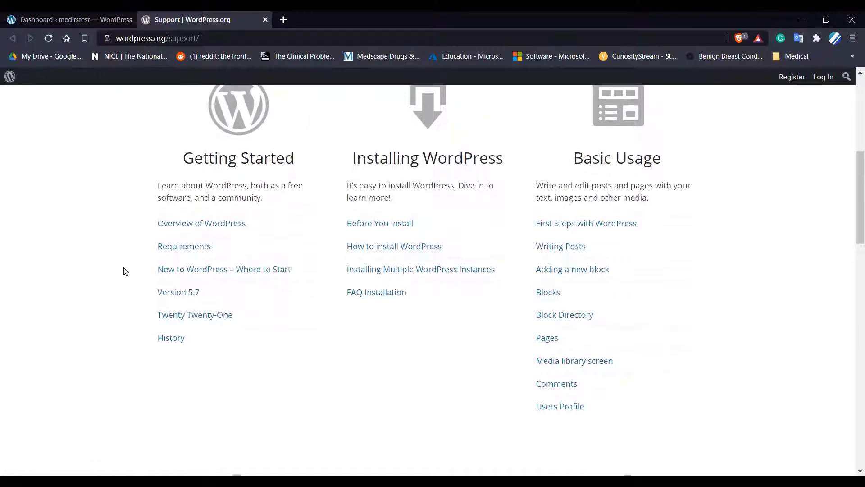
pyautogui.scroll(-2, 125, 271)
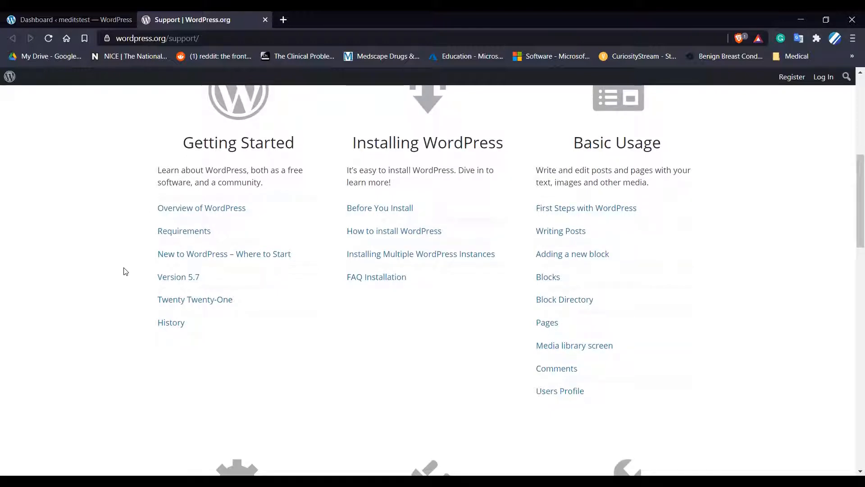
pyautogui.scroll(-1, 126, 271)
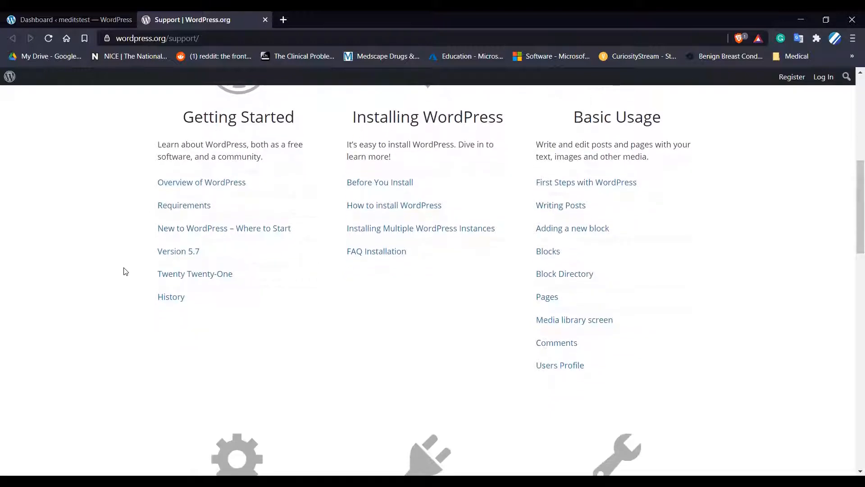
pyautogui.scroll(3, 125, 270)
pyautogui.scroll(-1, 125, 271)
pyautogui.scroll(-1, 126, 271)
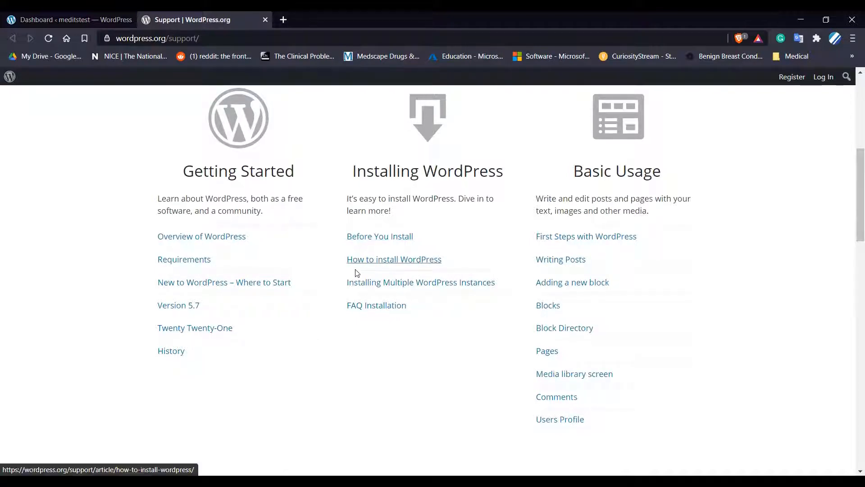
pyautogui.scroll(-5, 588, 347)
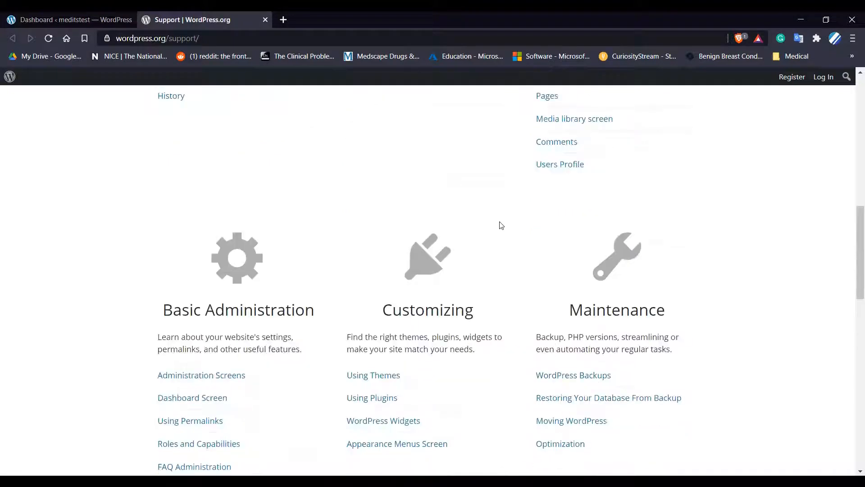
pyautogui.scroll(-2, 501, 226)
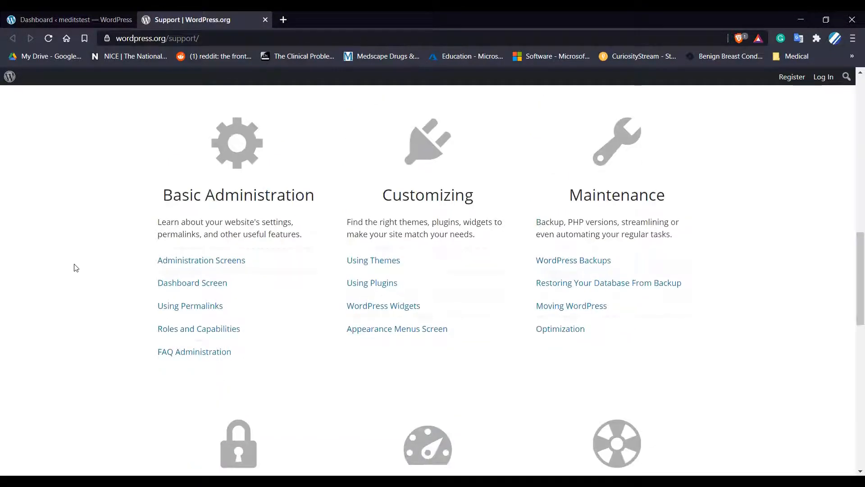
pyautogui.scroll(-5, 74, 267)
pyautogui.scroll(-2, 76, 268)
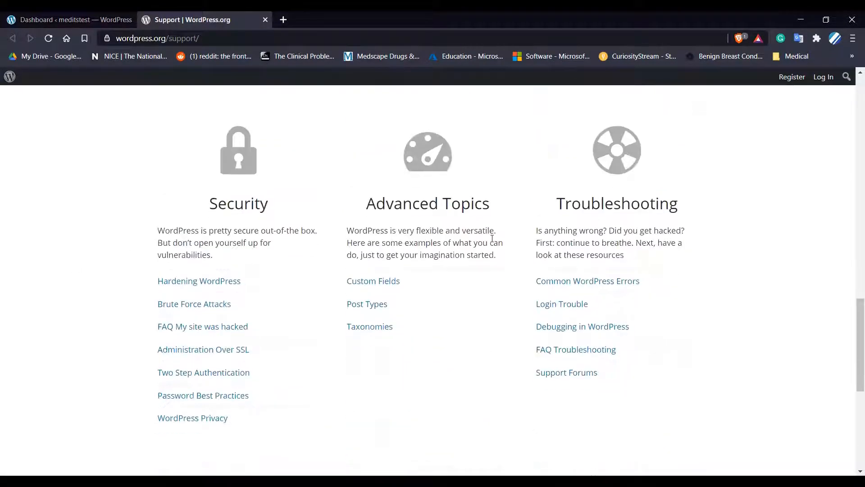
pyautogui.scroll(-1, 356, 249)
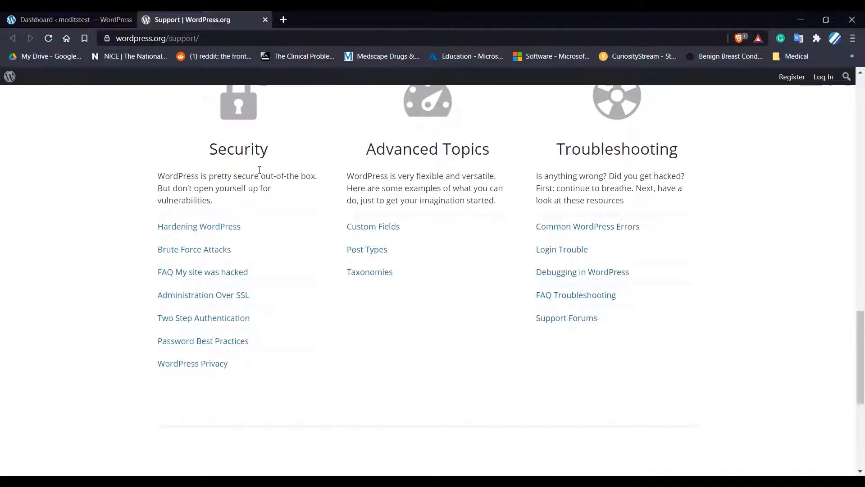
pyautogui.scroll(-6, 157, 294)
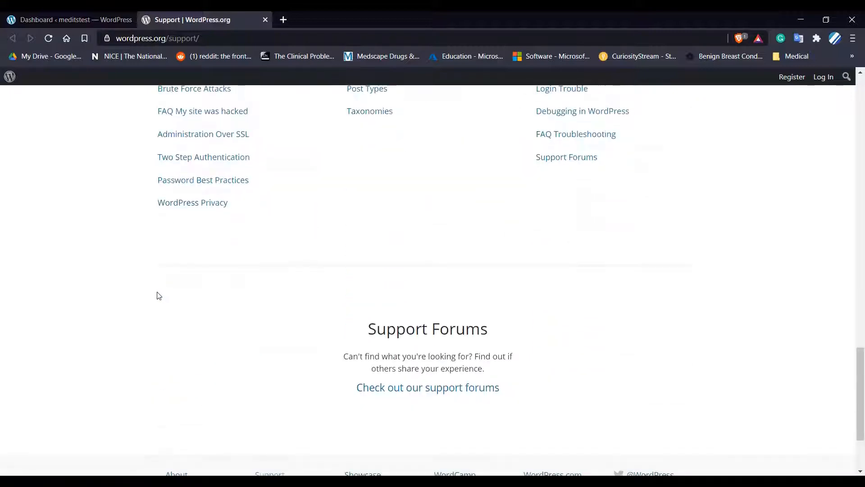
# - Return to the dashboard tab and visit the meditstest site to look over its public blog page
pyautogui.click(67, 15)
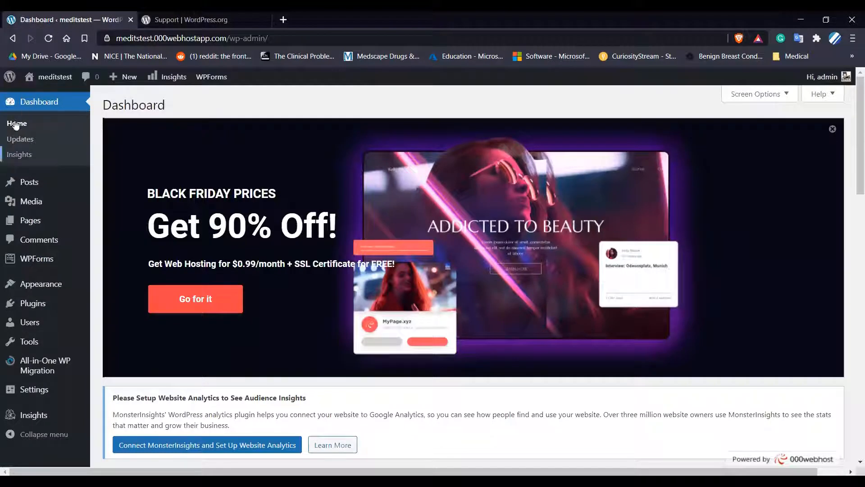
pyautogui.moveTo(9, 80)
pyautogui.moveTo(57, 80)
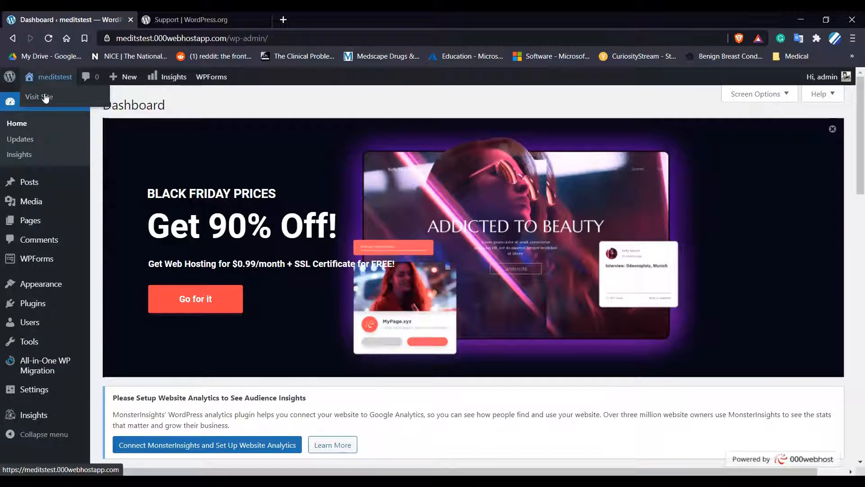
pyautogui.click(45, 99)
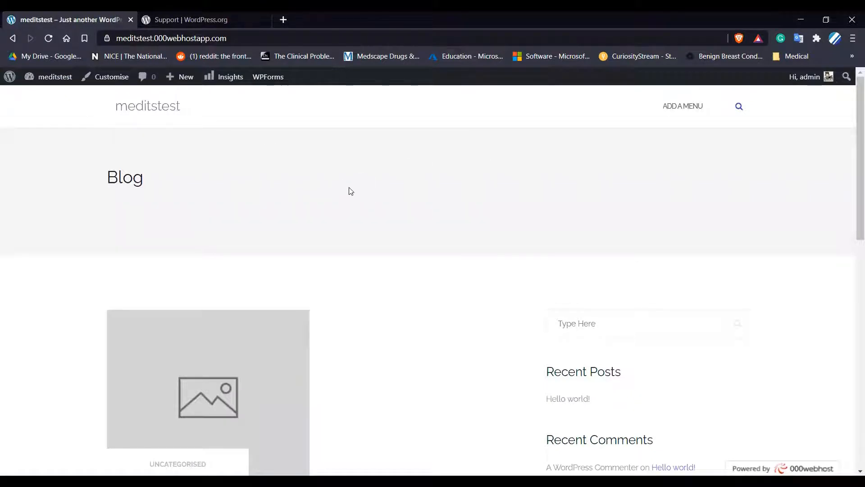
pyautogui.scroll(-5, 331, 223)
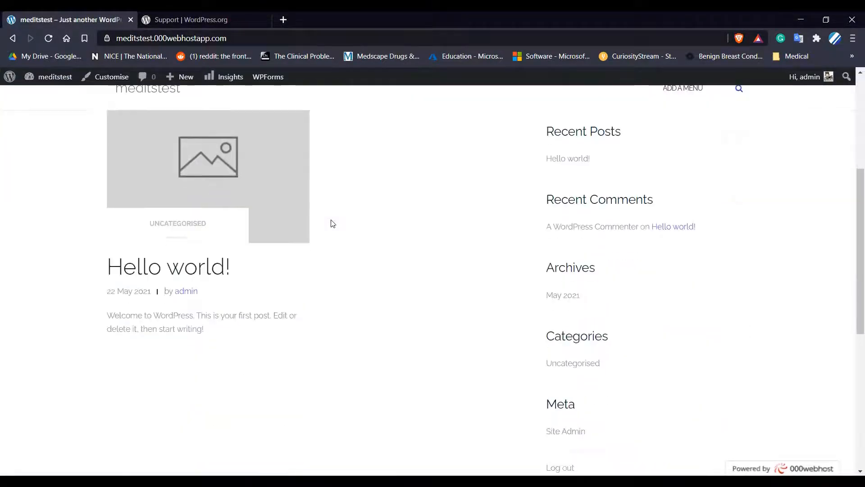
pyautogui.scroll(-4, 331, 223)
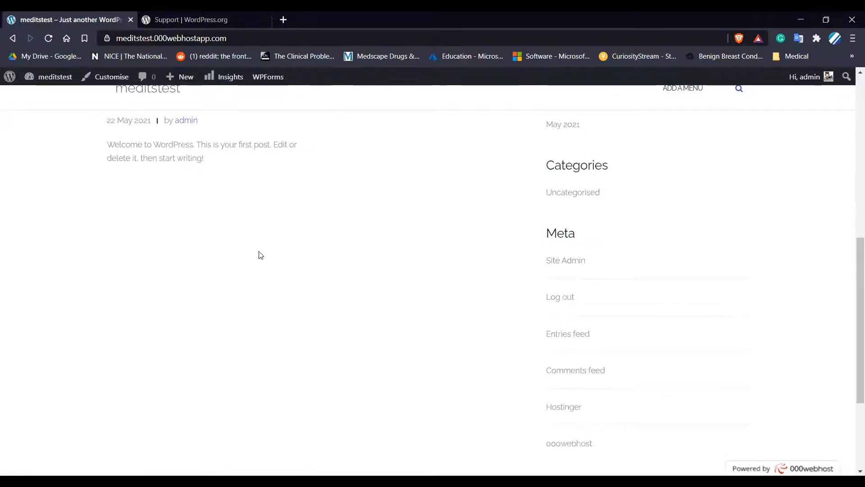
pyautogui.scroll(9, 259, 253)
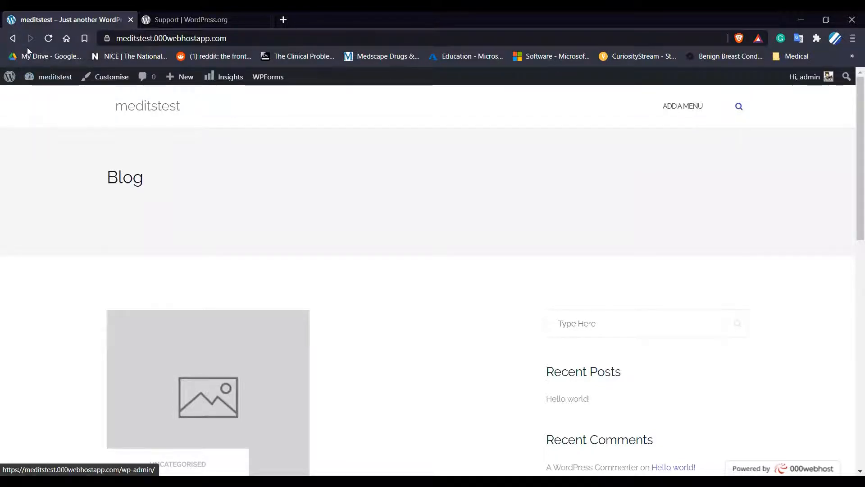
# - Go back to the meditstest dashboard and view the MonsterInsights audience insights overview, then close it
pyautogui.moveTo(47, 85)
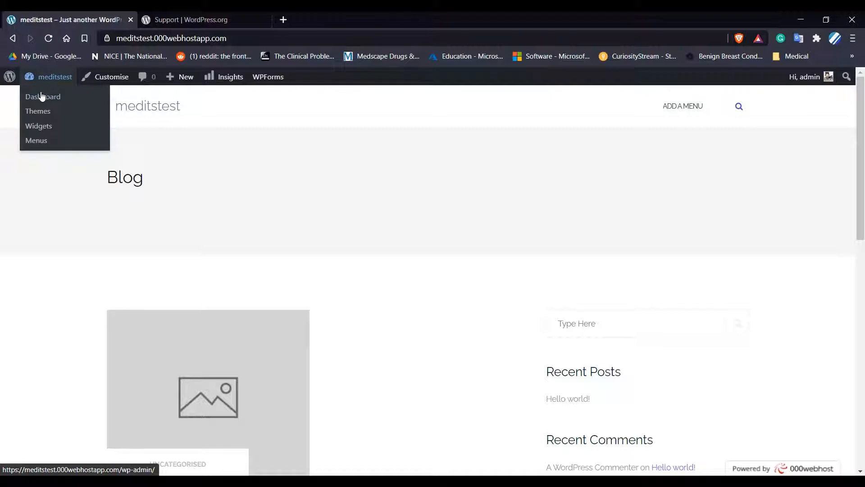
pyautogui.click(41, 97)
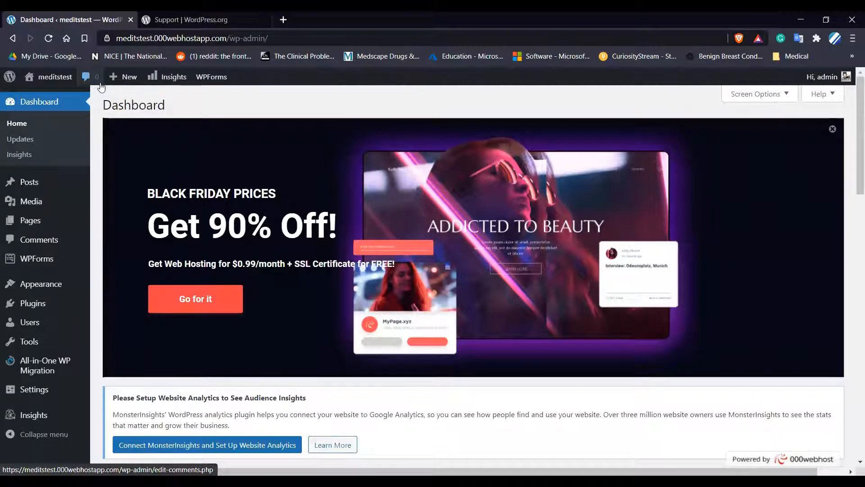
pyautogui.moveTo(117, 81)
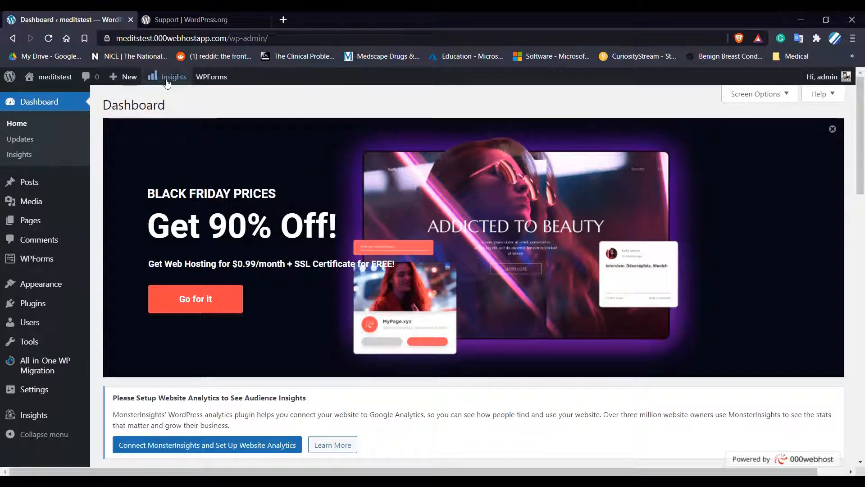
pyautogui.moveTo(167, 81)
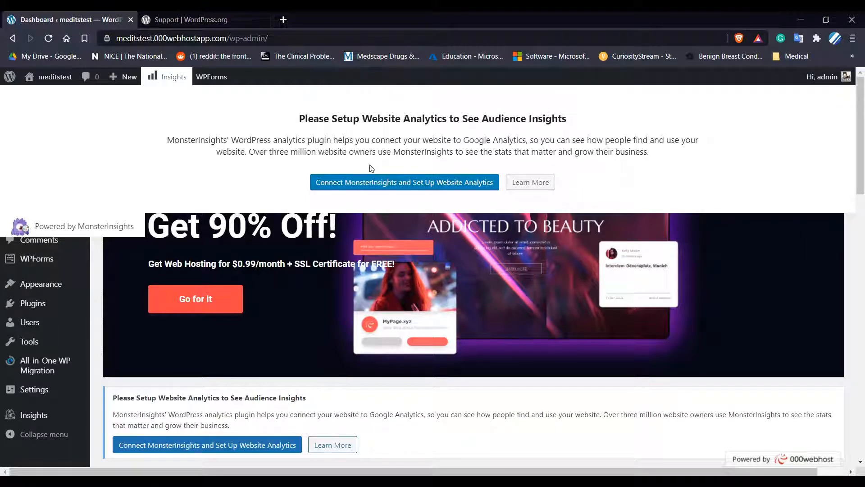
pyautogui.click(185, 76)
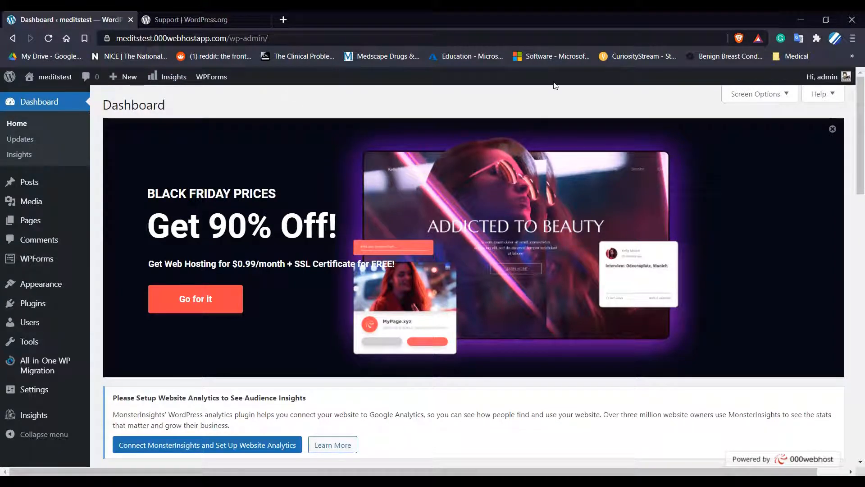
# - Open the logged-in account's profile for editing and dismiss the Black Friday banner on the page
pyautogui.moveTo(846, 84)
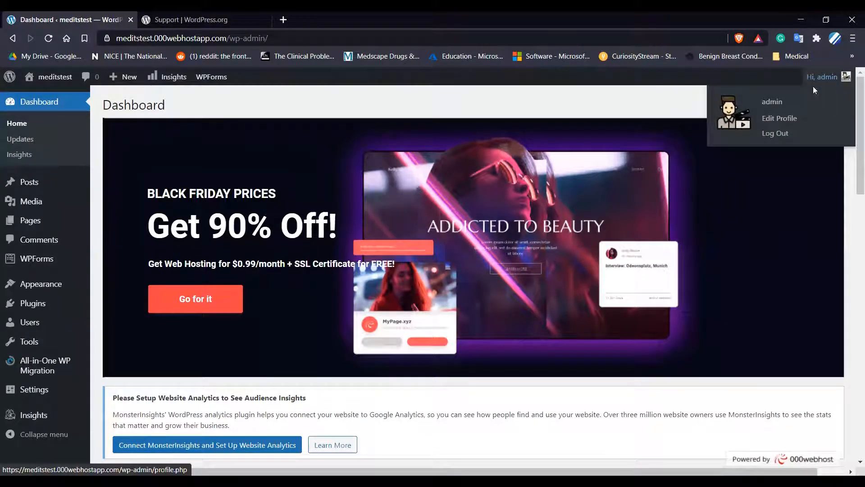
pyautogui.click(780, 124)
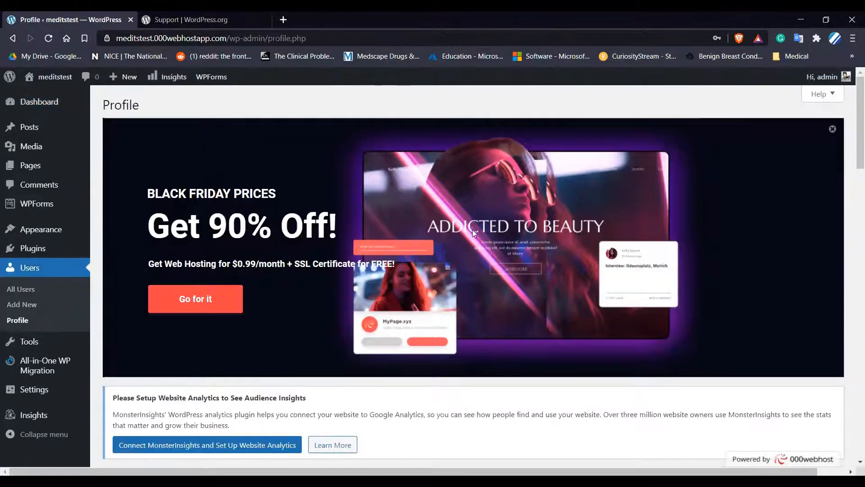
pyautogui.scroll(-5, 472, 229)
pyautogui.scroll(5, 474, 233)
pyautogui.click(828, 130)
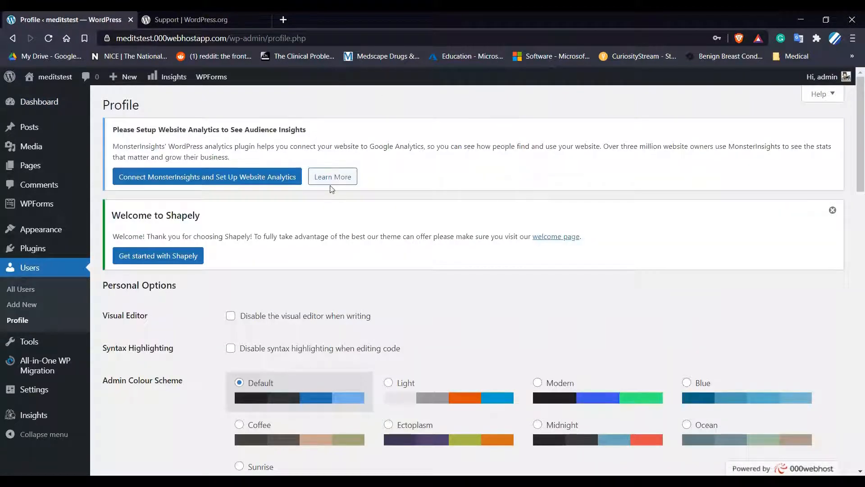
# - Examine the profile settings from Personal Options and Admin Colour Scheme through Name, Contact Info, About Yourself and Account Management
pyautogui.scroll(-3, 239, 232)
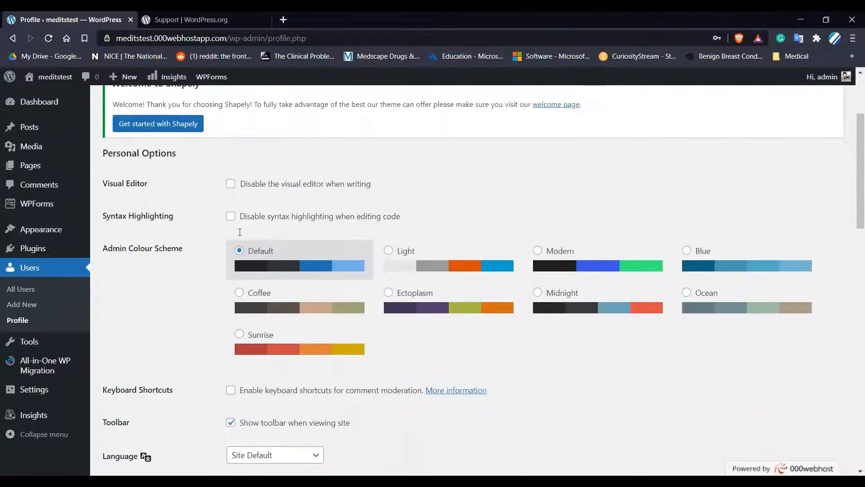
pyautogui.scroll(-1, 223, 231)
pyautogui.scroll(-1, 220, 232)
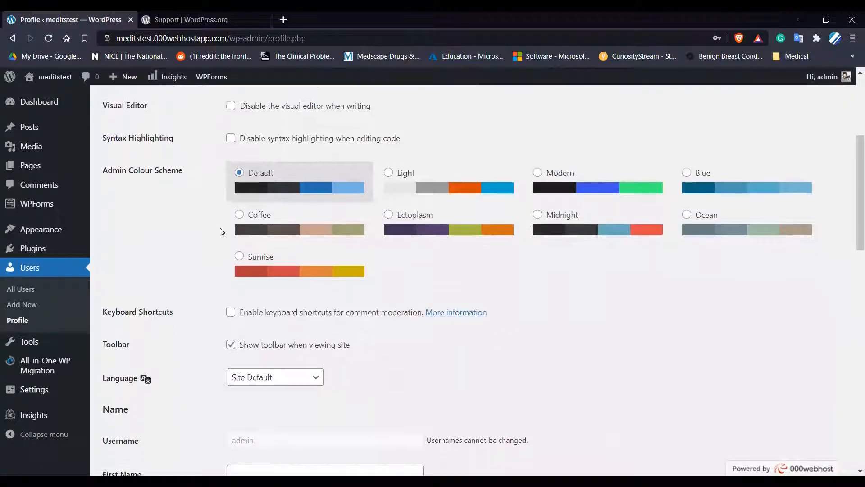
pyautogui.scroll(2, 223, 212)
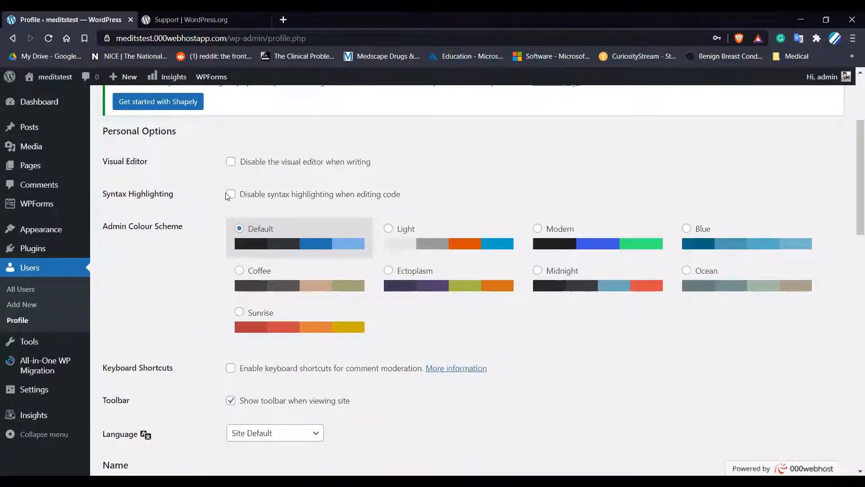
pyautogui.scroll(-4, 225, 192)
pyautogui.scroll(-5, 225, 193)
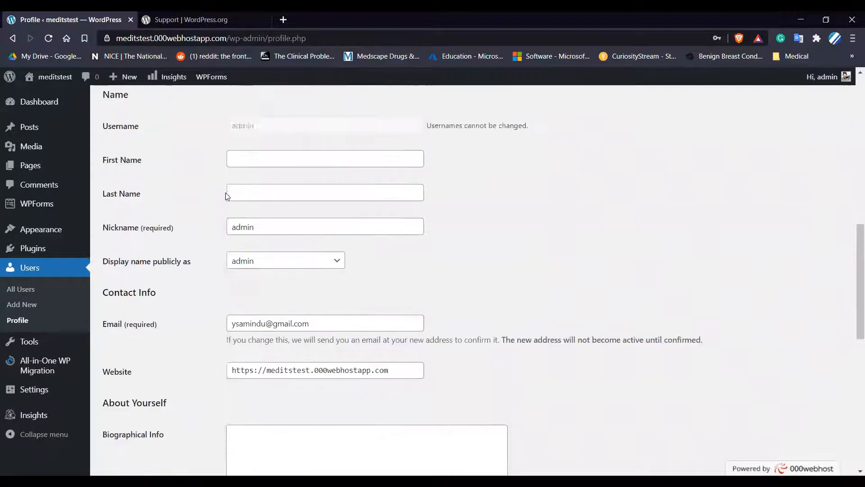
pyautogui.scroll(-8, 189, 238)
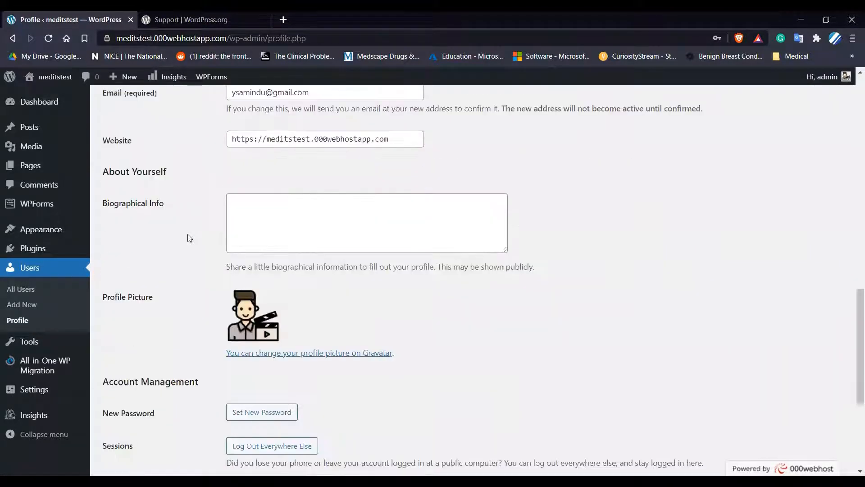
pyautogui.scroll(18, 190, 238)
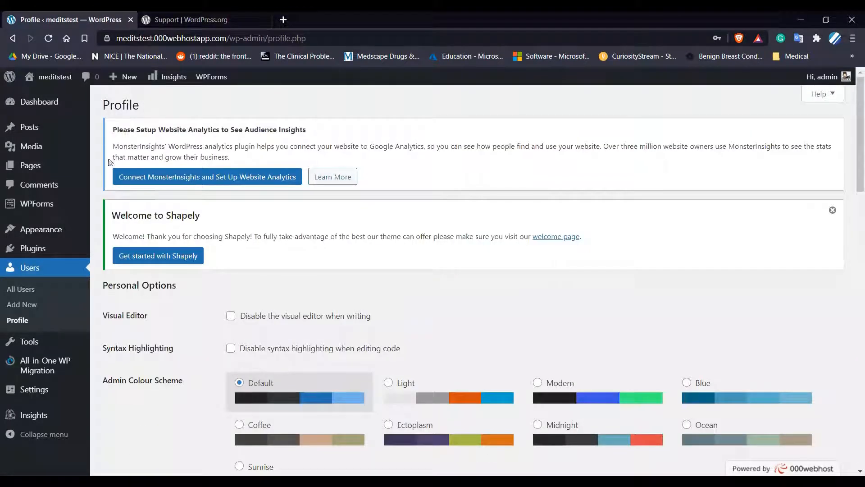
# - Return to the dashboard home and dismiss the Black Friday banner and the Welcome to WordPress panel
pyautogui.click(66, 111)
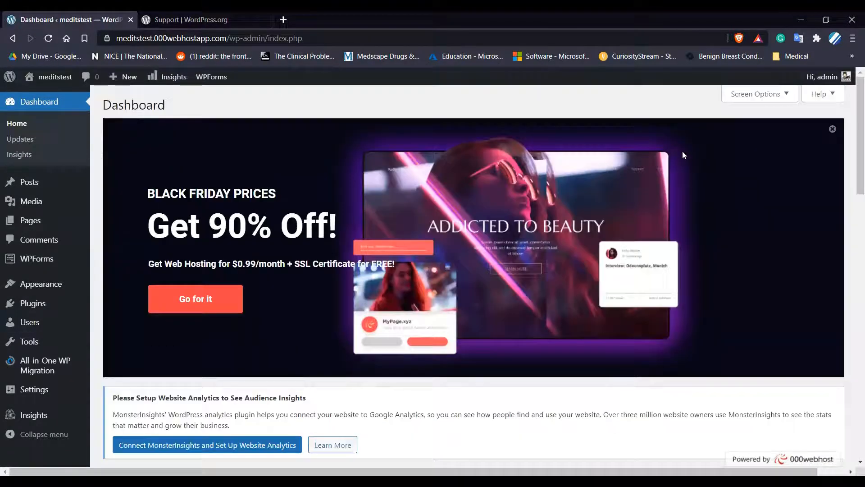
pyautogui.click(833, 129)
pyautogui.scroll(-1, 570, 204)
pyautogui.scroll(-3, 570, 205)
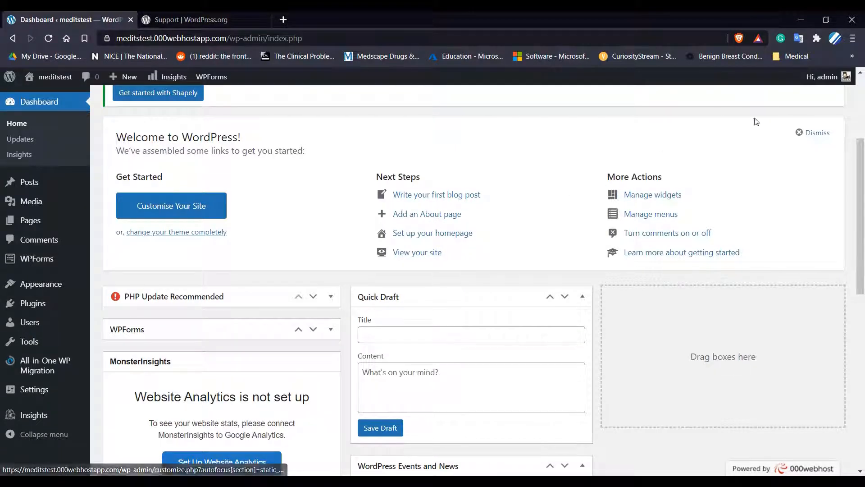
pyautogui.click(807, 132)
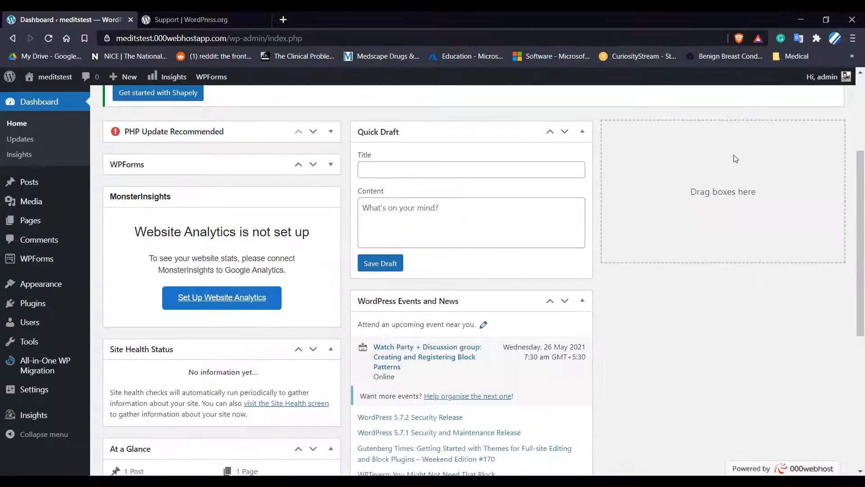
pyautogui.scroll(4, 735, 158)
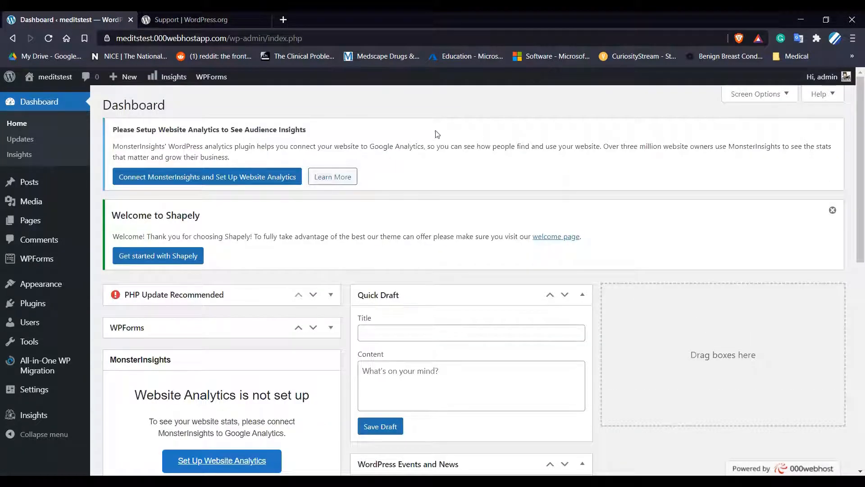
# - Open the dashboard's screen options, hide and re-show the PHP Update Recommended box, and look over the dashboard boxes
pyautogui.click(756, 99)
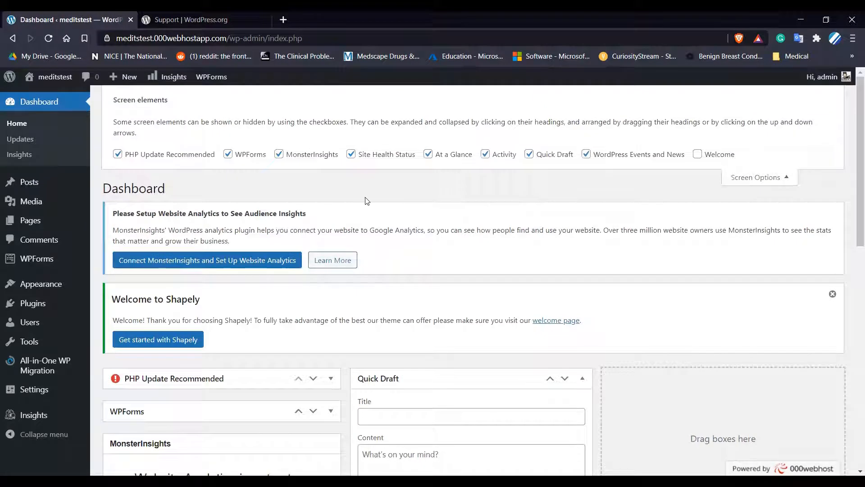
pyautogui.click(118, 154)
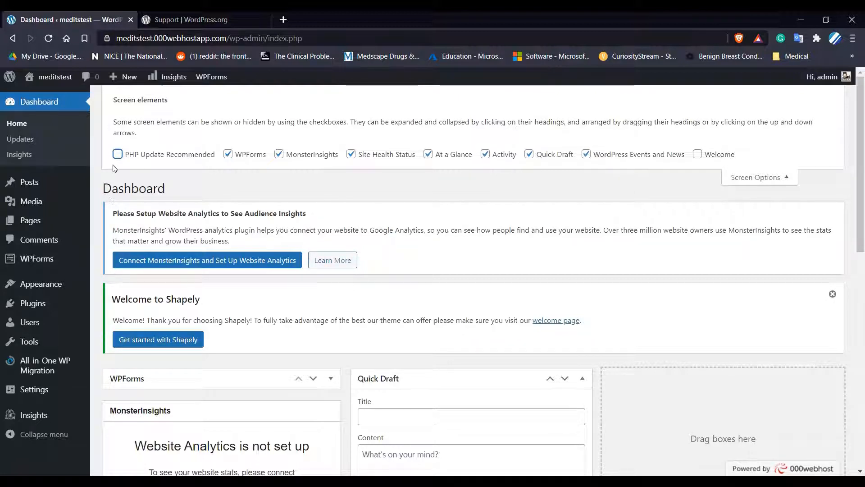
pyautogui.click(118, 154)
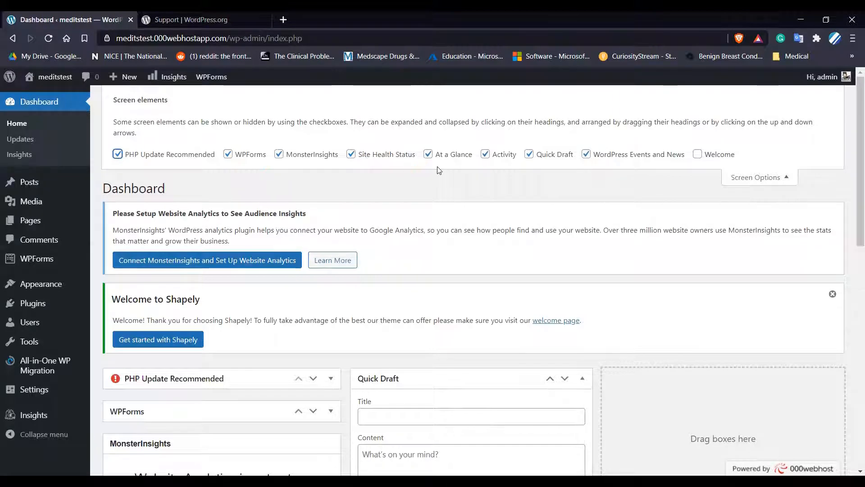
pyautogui.scroll(-2, 438, 180)
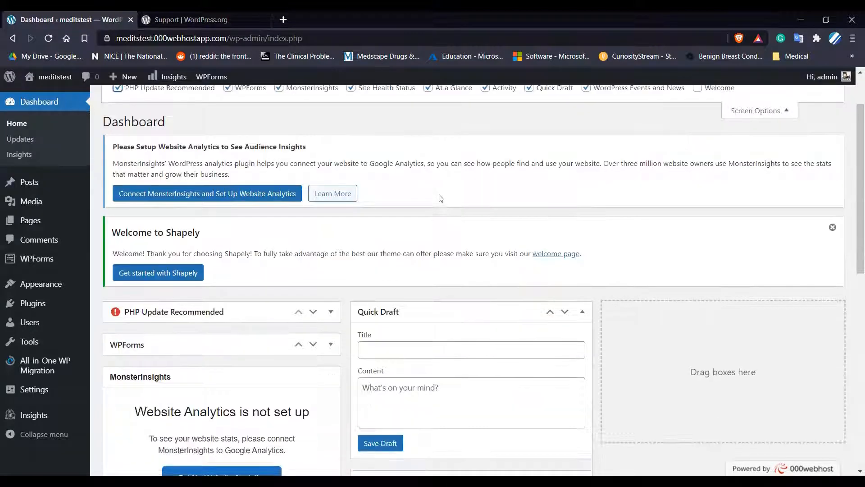
pyautogui.scroll(-6, 440, 197)
pyautogui.scroll(8, 440, 196)
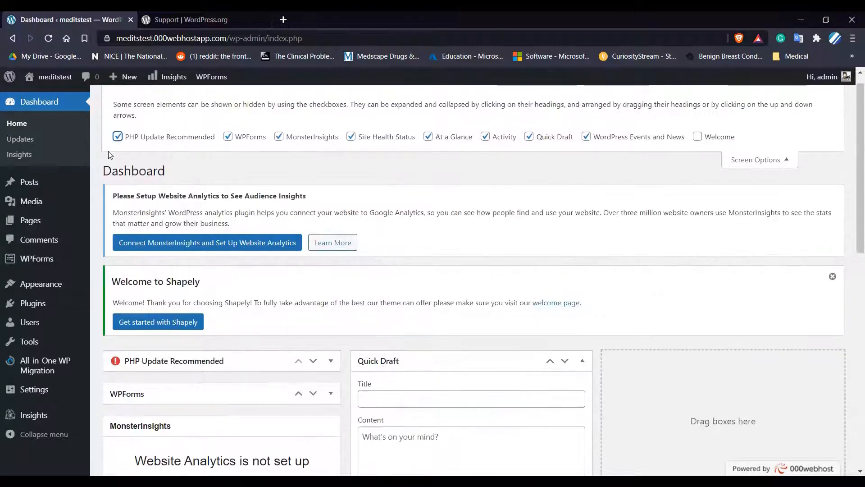
# - Hide every dashboard box, from PHP Update Recommended through WordPress Events and News, and close the screen options
pyautogui.click(117, 136)
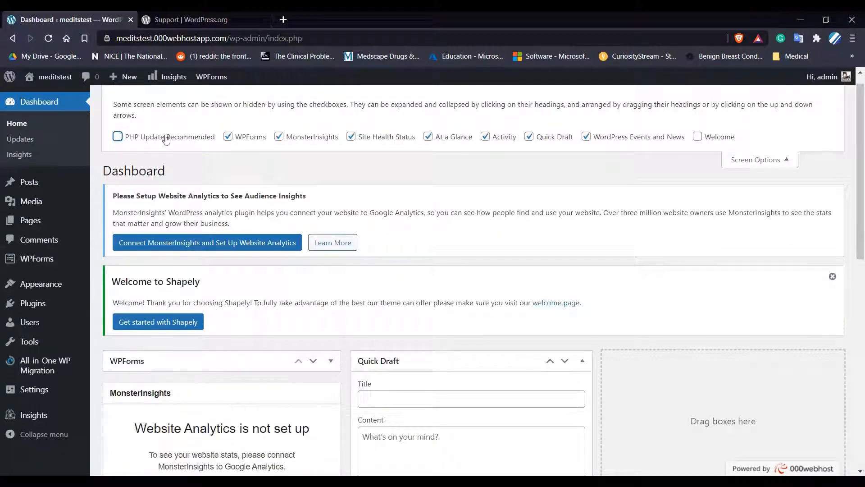
pyautogui.click(228, 137)
pyautogui.click(279, 137)
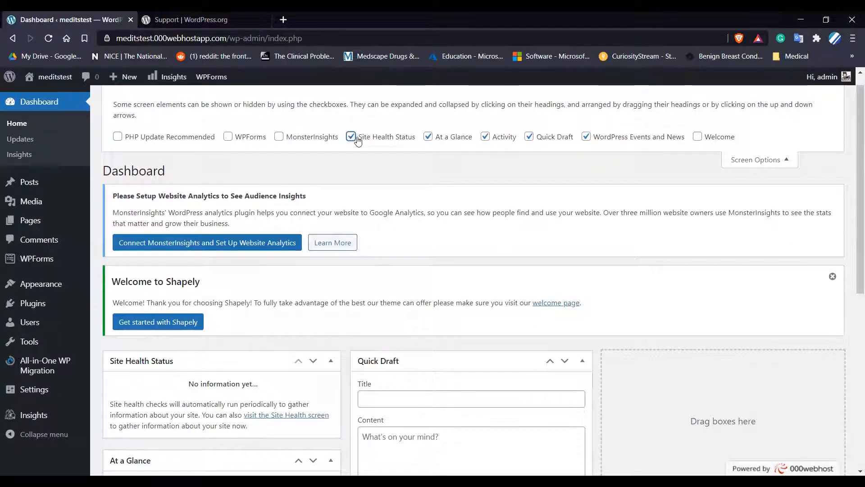
pyautogui.click(351, 136)
pyautogui.click(428, 137)
pyautogui.click(485, 136)
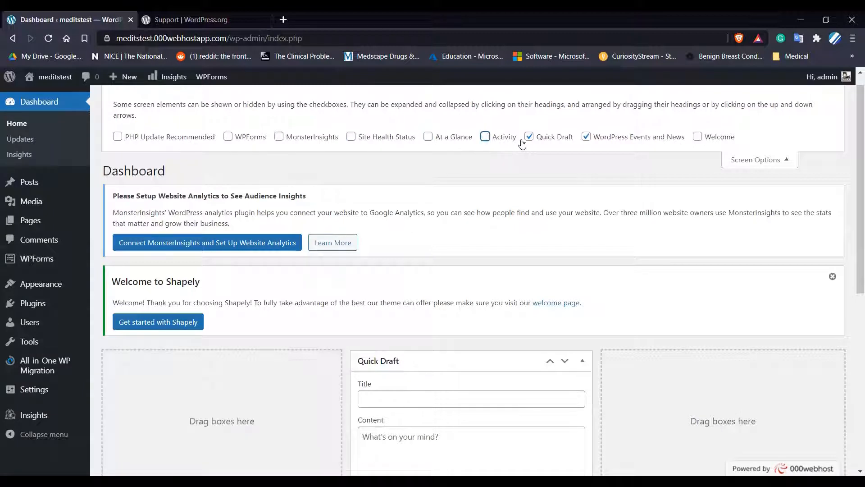
pyautogui.click(529, 137)
pyautogui.click(585, 137)
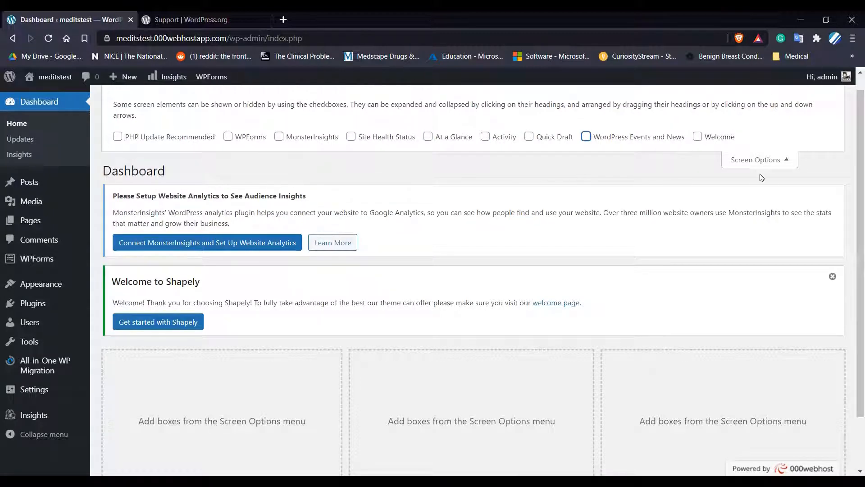
pyautogui.click(763, 162)
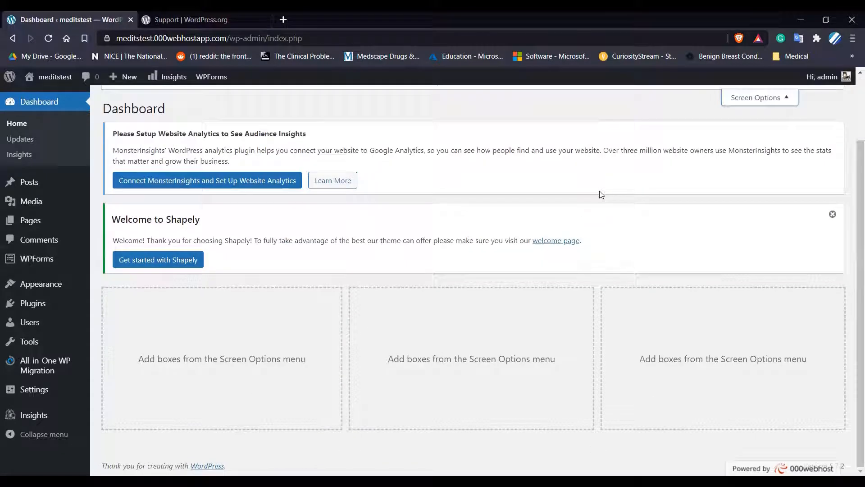
# - Show only the Site Health Status box on the dashboard and dismiss the Welcome to Shapely notice
pyautogui.click(760, 97)
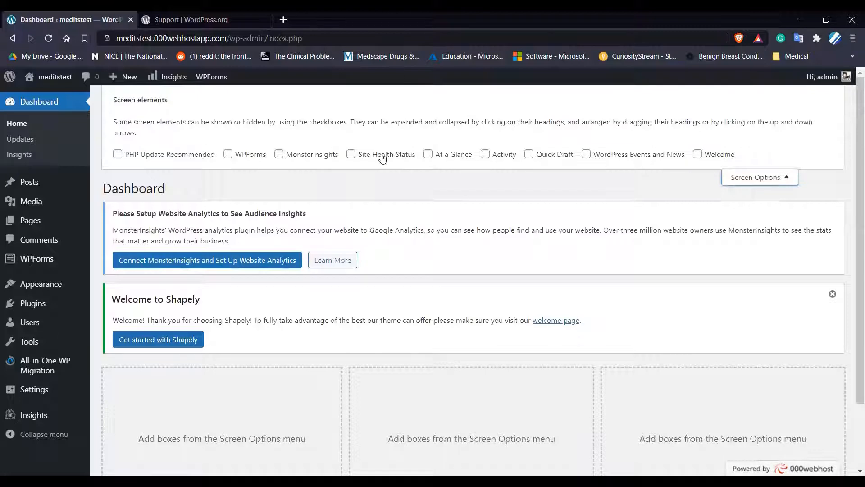
pyautogui.click(352, 155)
pyautogui.scroll(-2, 428, 207)
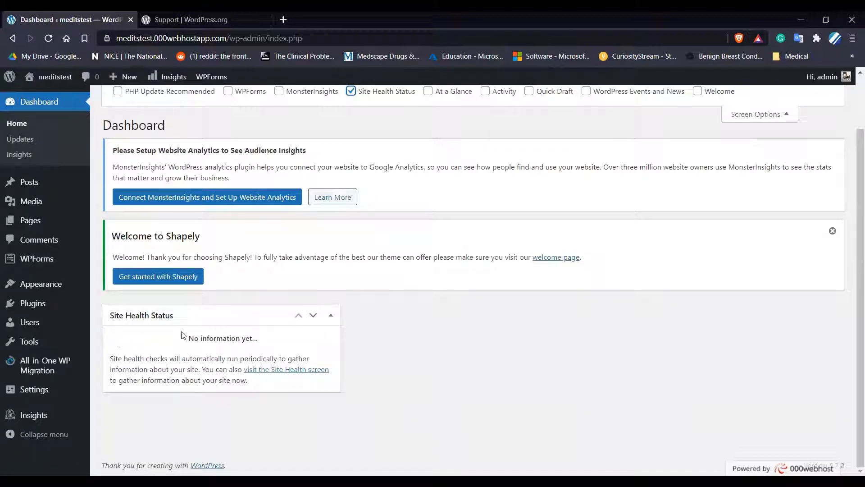
pyautogui.scroll(2, 181, 336)
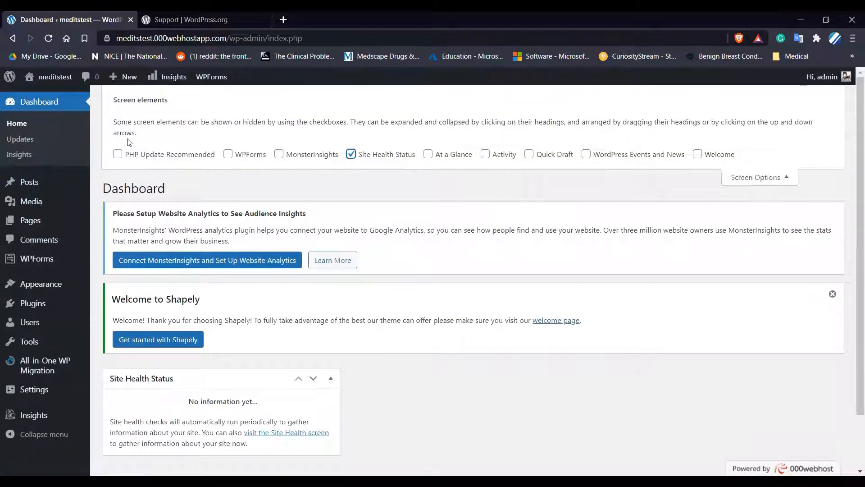
pyautogui.click(775, 179)
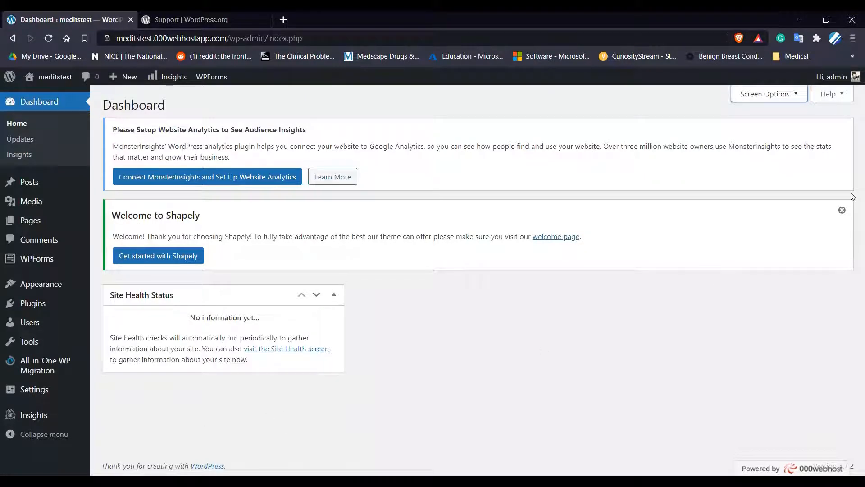
pyautogui.click(841, 211)
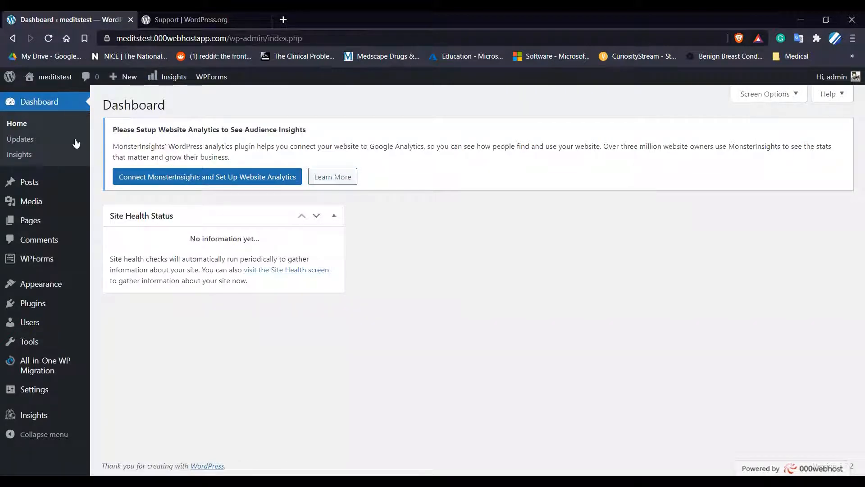
# - Open the WordPress Updates page and dismiss its Black Friday banner to reach the update information
pyautogui.click(16, 143)
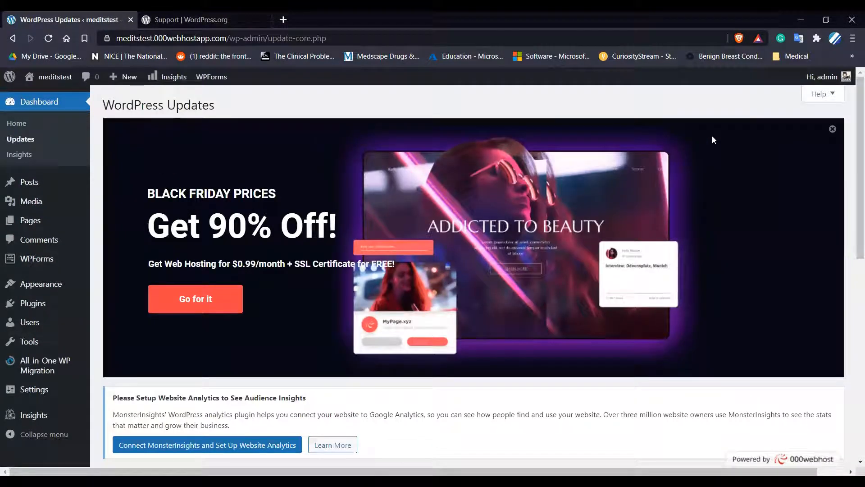
pyautogui.click(833, 129)
pyautogui.scroll(-2, 504, 229)
pyautogui.scroll(-1, 503, 228)
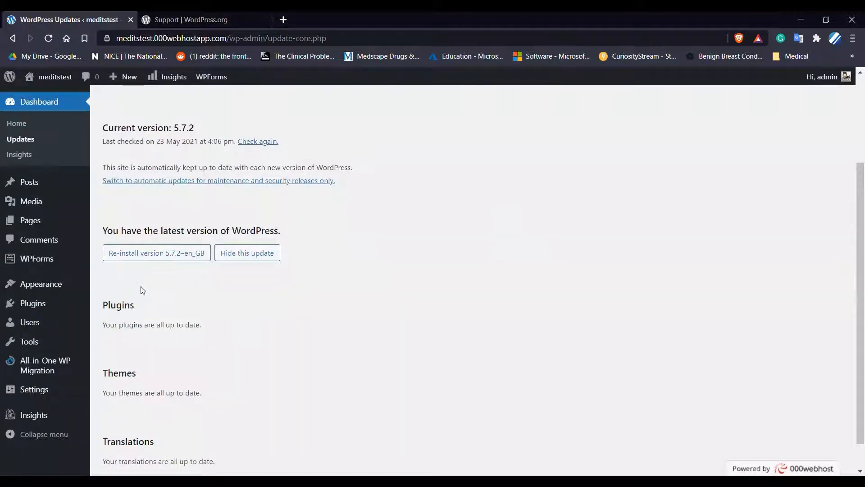
# - Examine the WordPress version details, the automatic update option and the Plugins, Themes and Translations update sections
pyautogui.scroll(1, 149, 229)
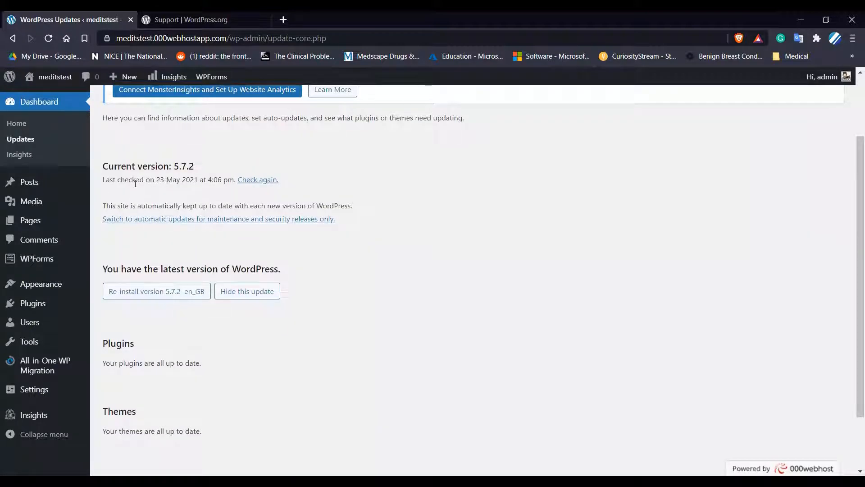
pyautogui.scroll(1, 206, 180)
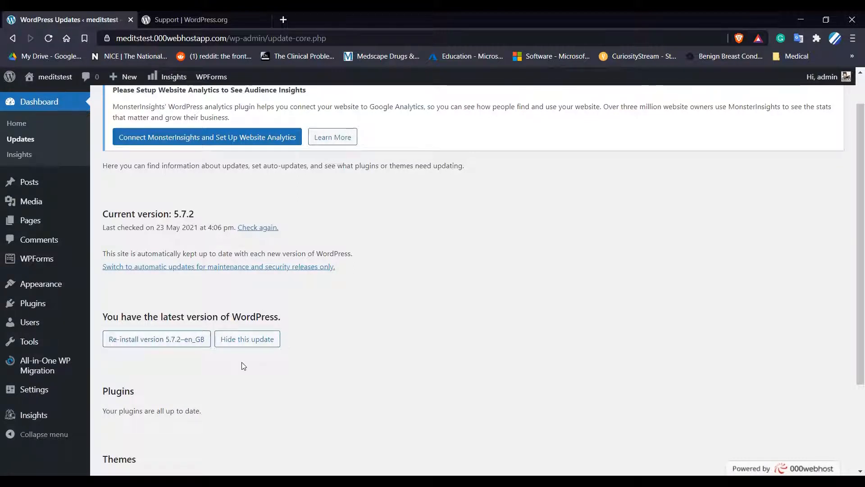
pyautogui.scroll(-2, 241, 363)
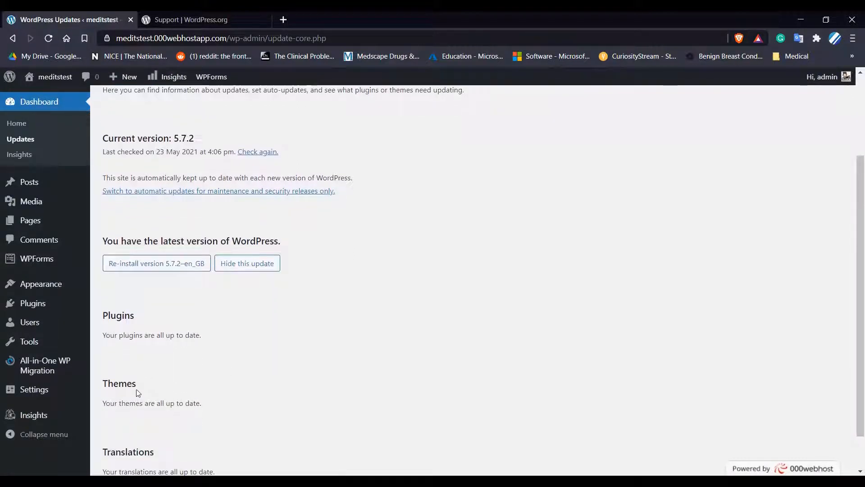
pyautogui.scroll(-1, 113, 357)
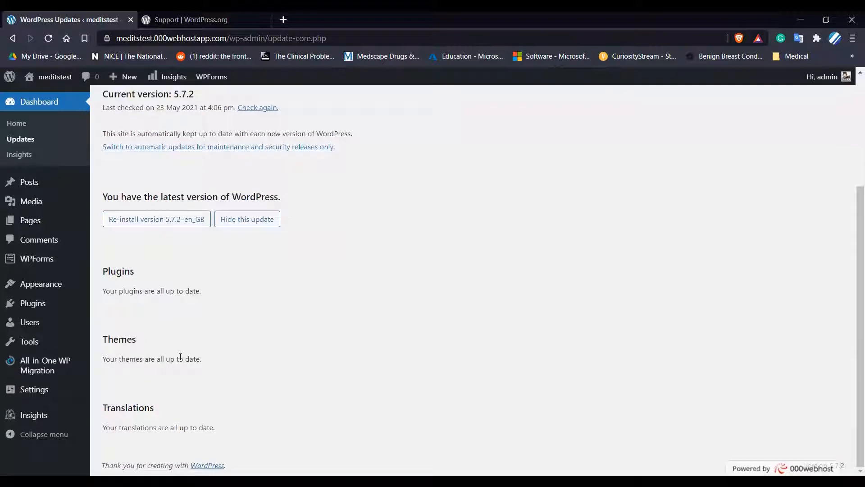
pyautogui.scroll(3, 191, 413)
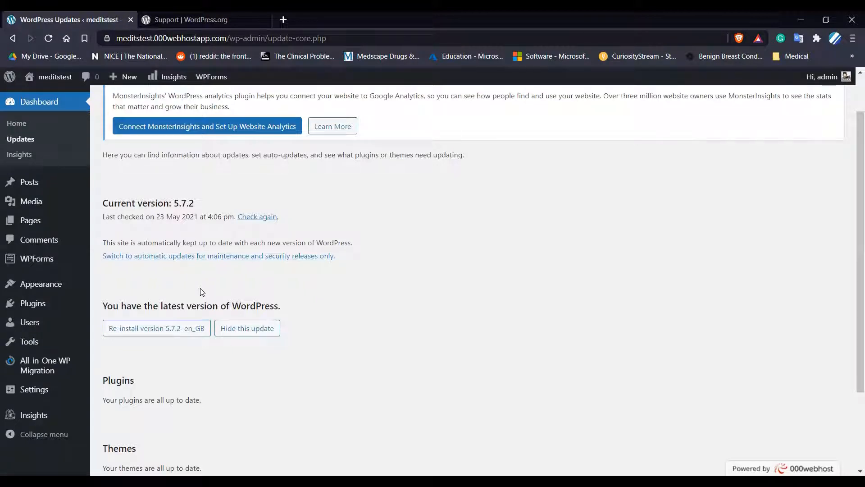
pyautogui.scroll(-1, 202, 292)
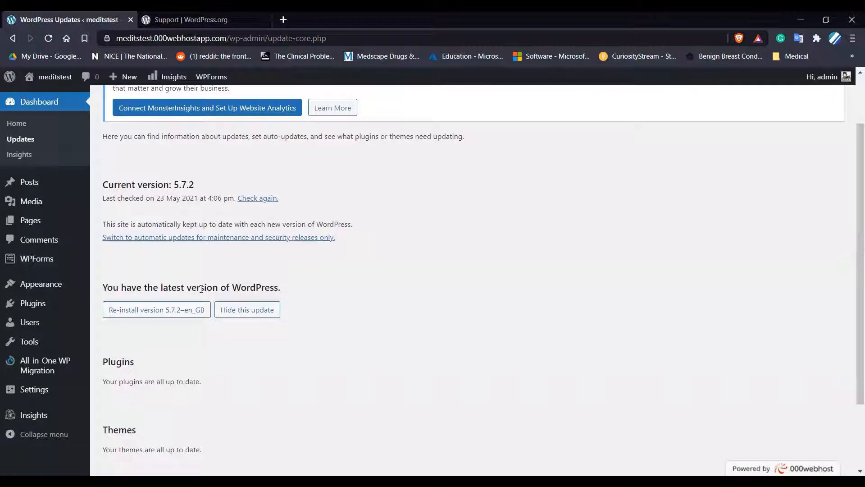
pyautogui.scroll(-2, 201, 288)
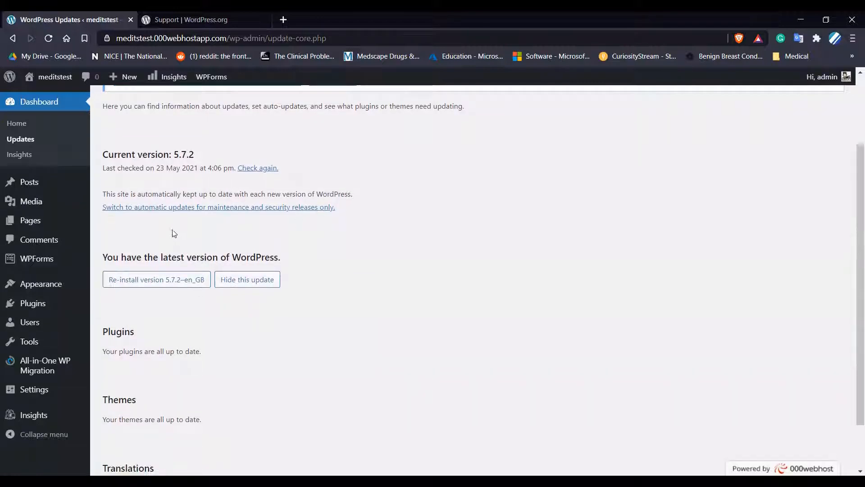
pyautogui.scroll(1, 157, 228)
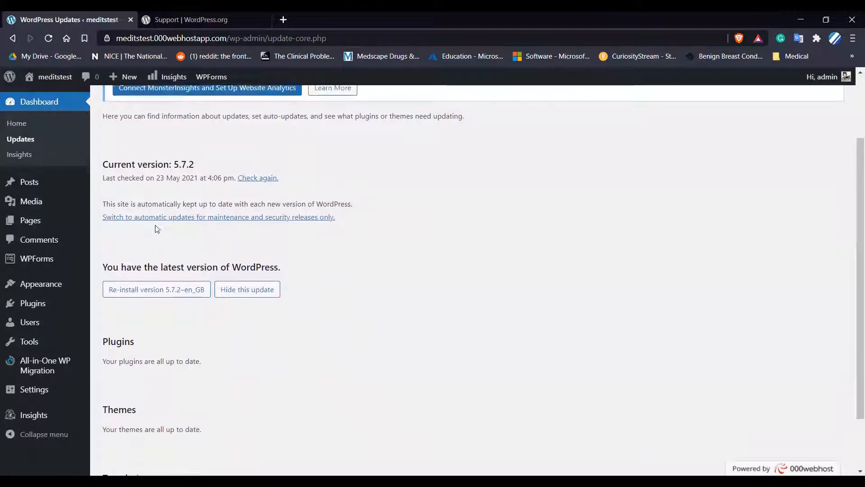
# - Review the WordPress Updates page and look over the admin options under Posts, Media and Pages
pyautogui.scroll(3, 151, 143)
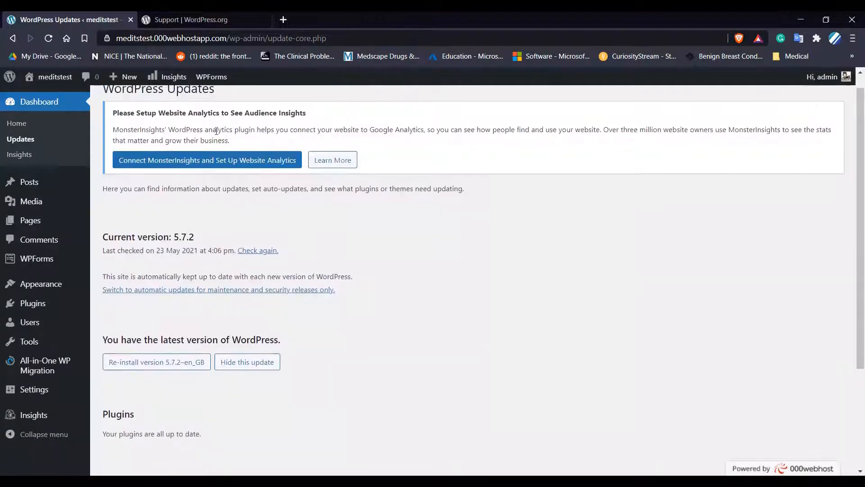
pyautogui.scroll(-7, 162, 299)
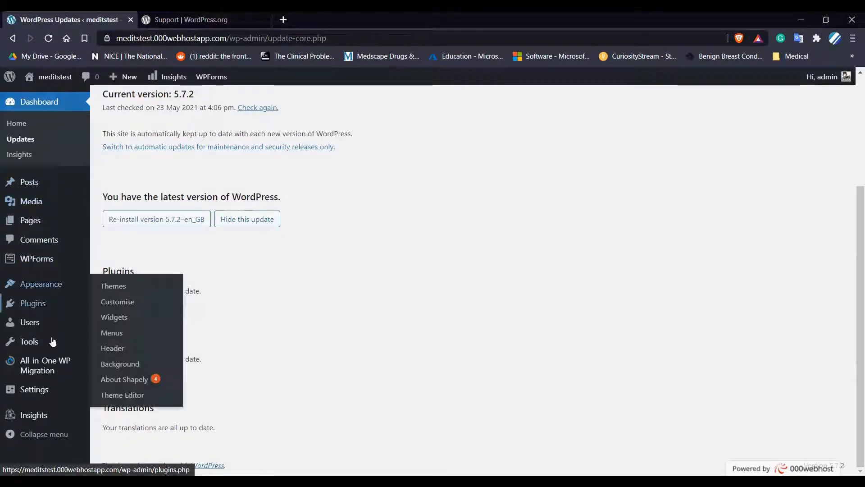
pyautogui.moveTo(20, 187)
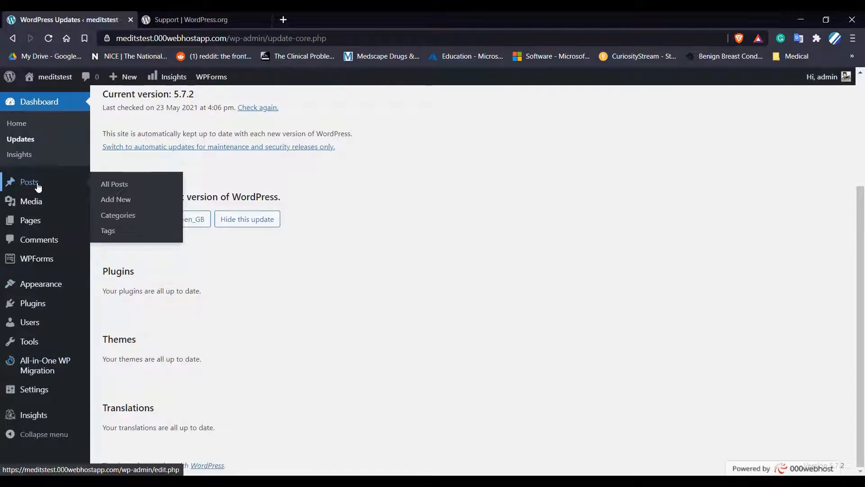
pyautogui.moveTo(37, 202)
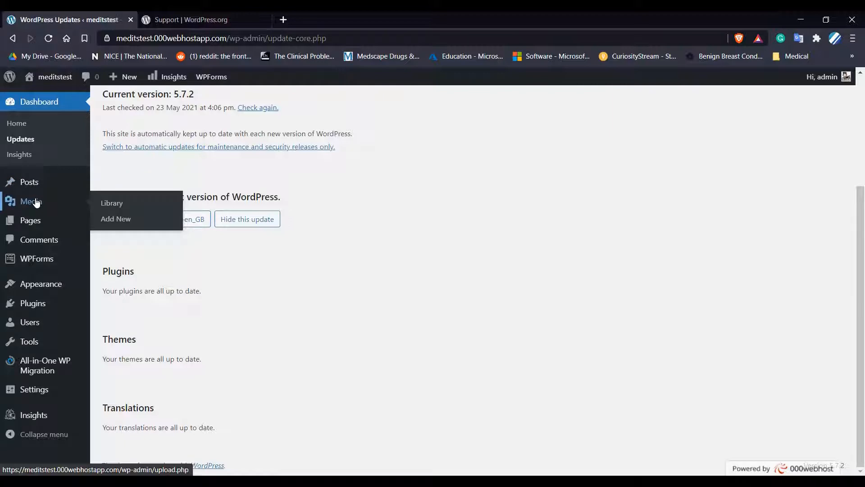
pyautogui.moveTo(37, 224)
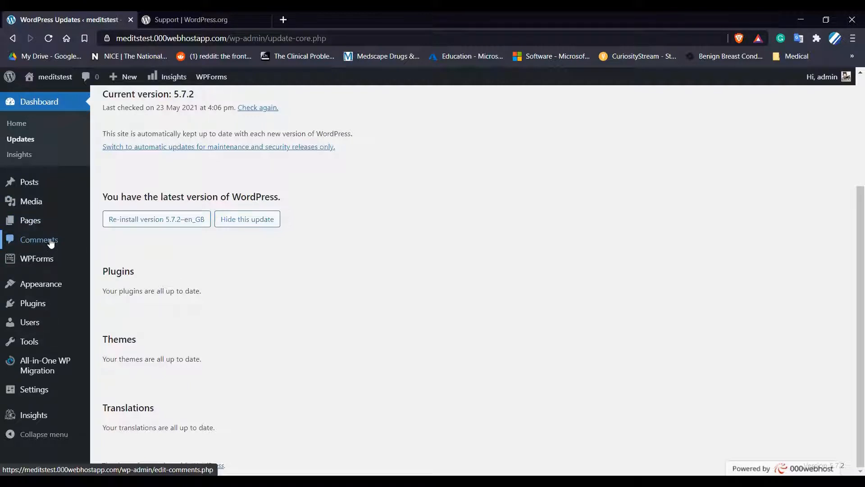
# - Open the Comments page and look over the admin options for Appearance, Plugins, Users, Tools and Settings
pyautogui.click(51, 243)
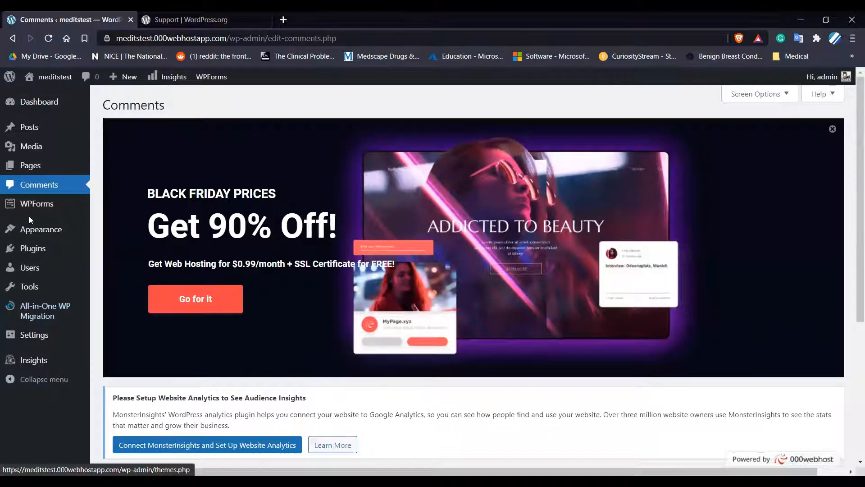
pyautogui.scroll(-1, 29, 249)
pyautogui.moveTo(13, 239)
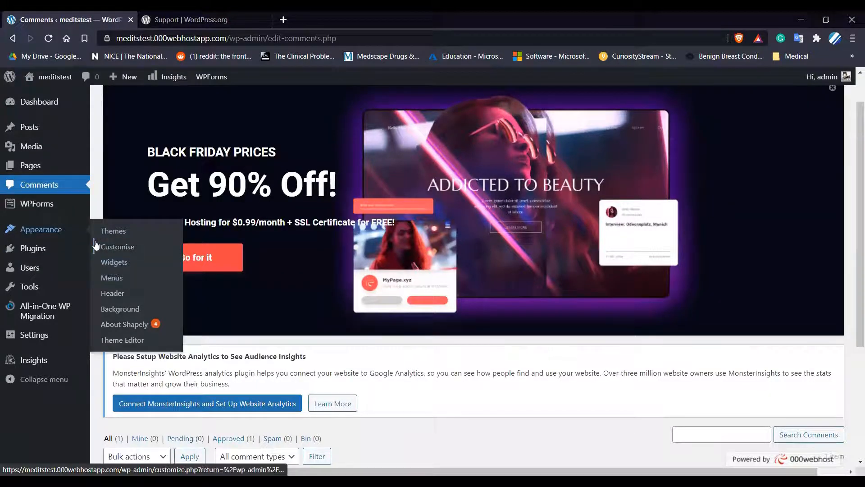
pyautogui.moveTo(42, 253)
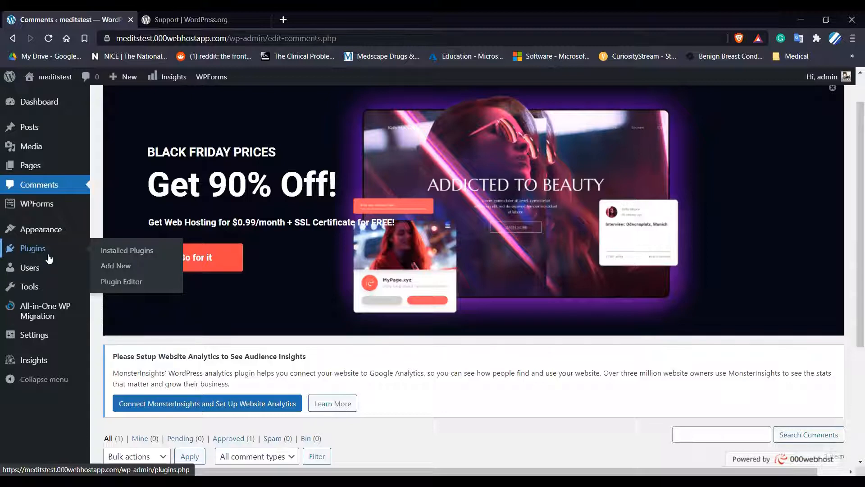
pyautogui.moveTo(40, 268)
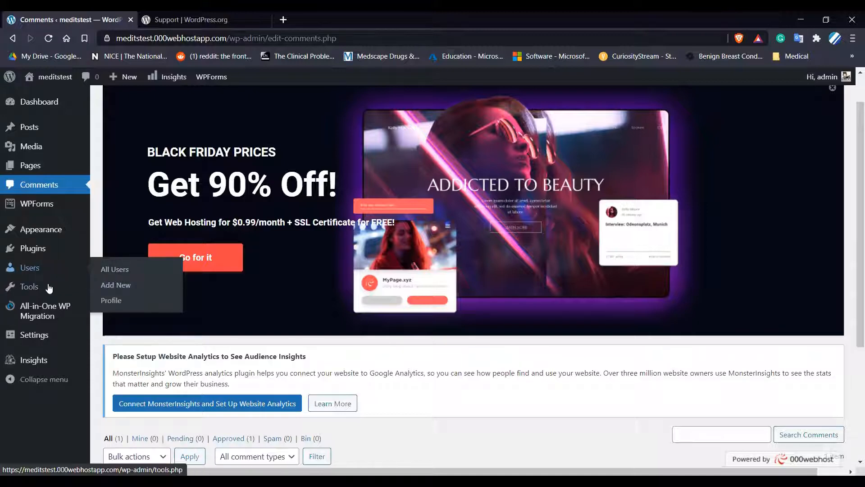
pyautogui.moveTo(42, 293)
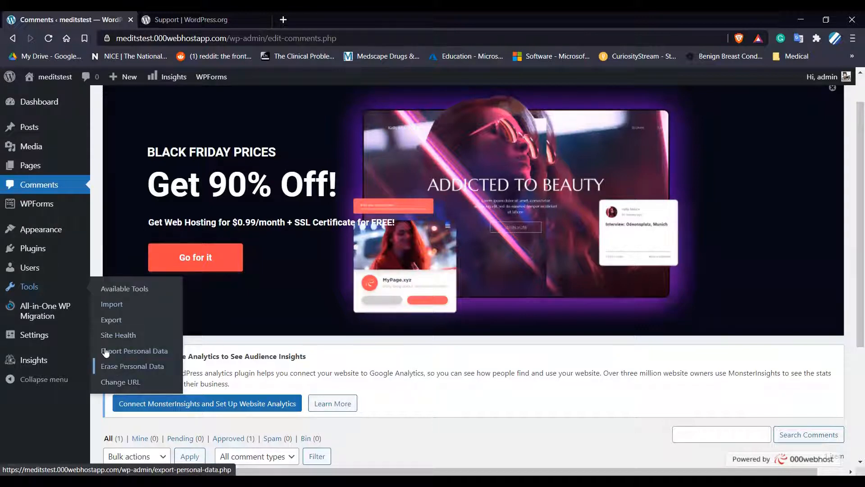
pyautogui.moveTo(49, 325)
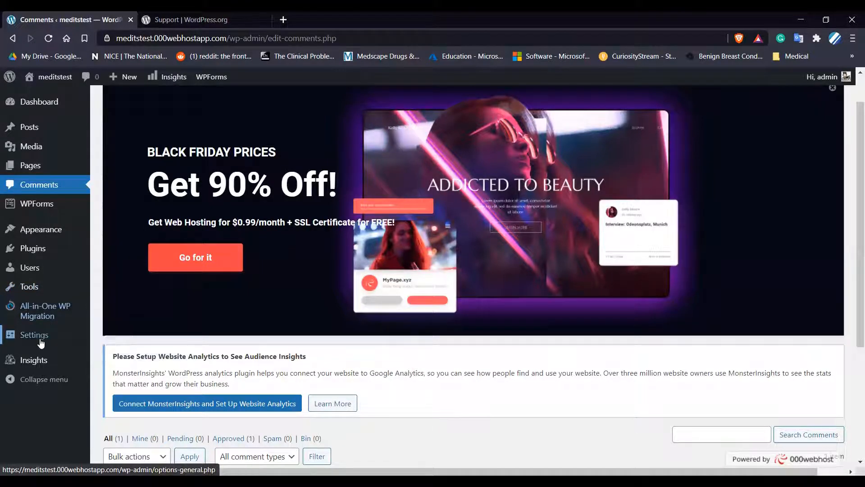
pyautogui.moveTo(41, 343)
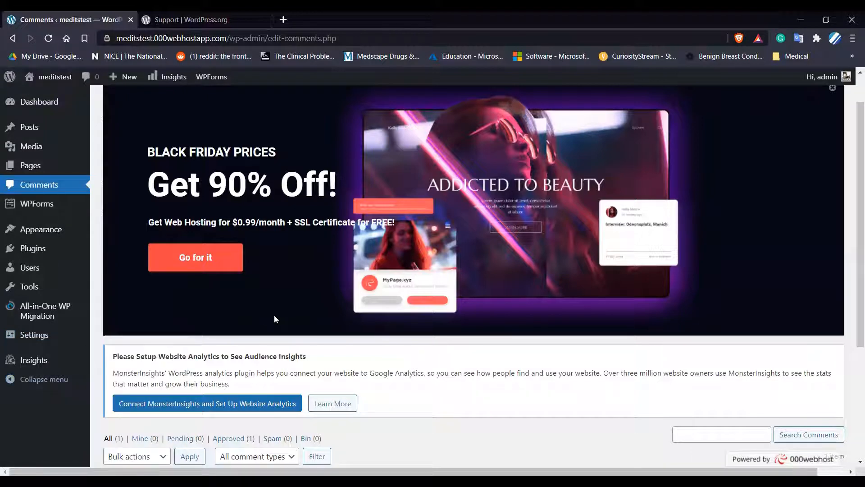
# - Dismiss the Black Friday banner on the Comments page, and open the list of all posts with its banner dismissed too
pyautogui.scroll(1, 274, 318)
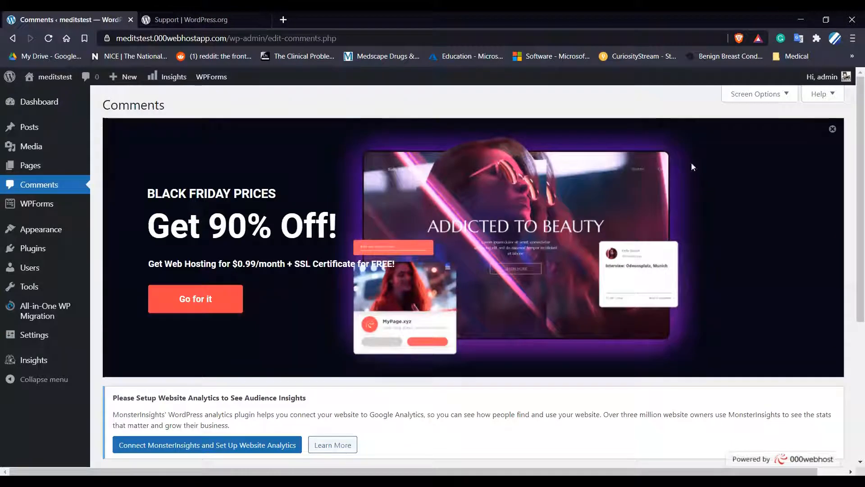
pyautogui.click(832, 128)
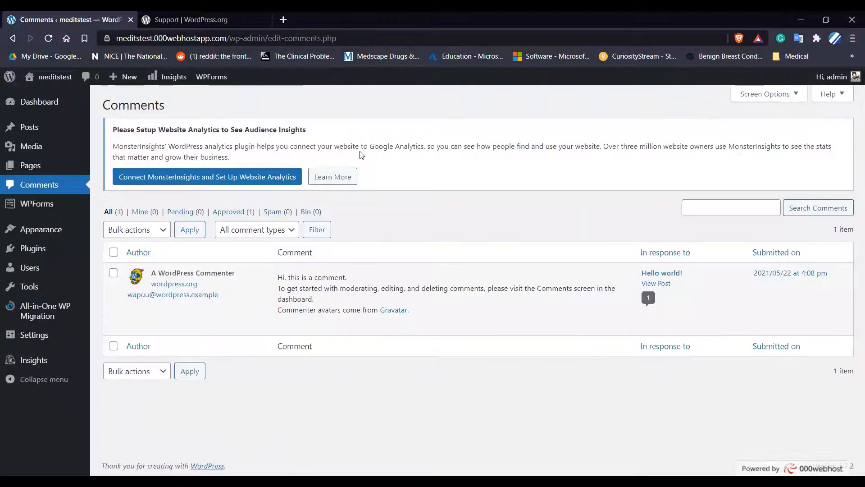
pyautogui.moveTo(4, 162)
pyautogui.click(13, 125)
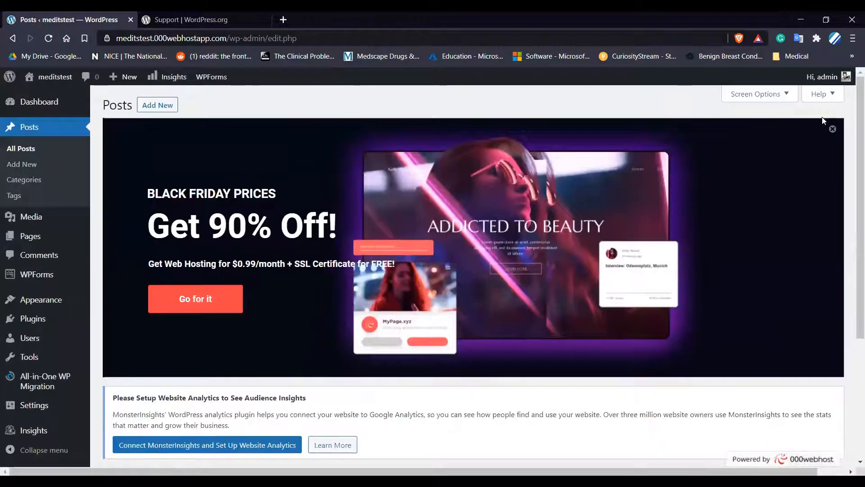
pyautogui.click(832, 129)
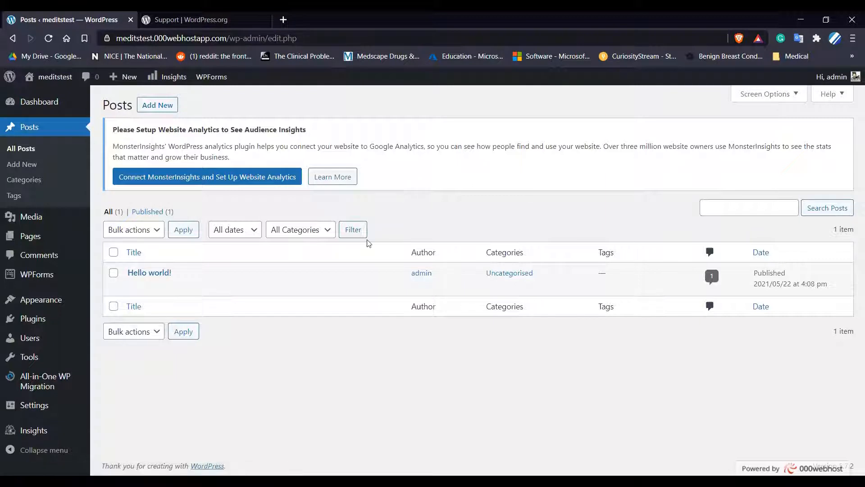
# - Start a new post and go through the block editor's welcome guide to its end
pyautogui.moveTo(193, 264)
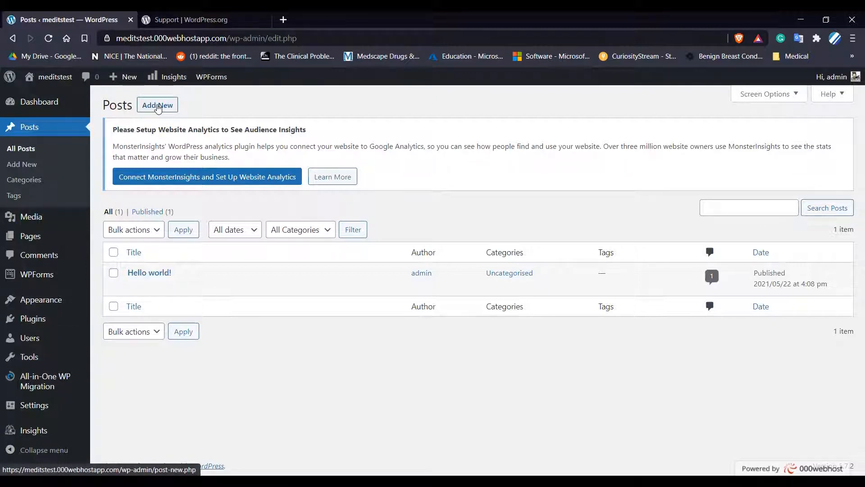
pyautogui.click(157, 107)
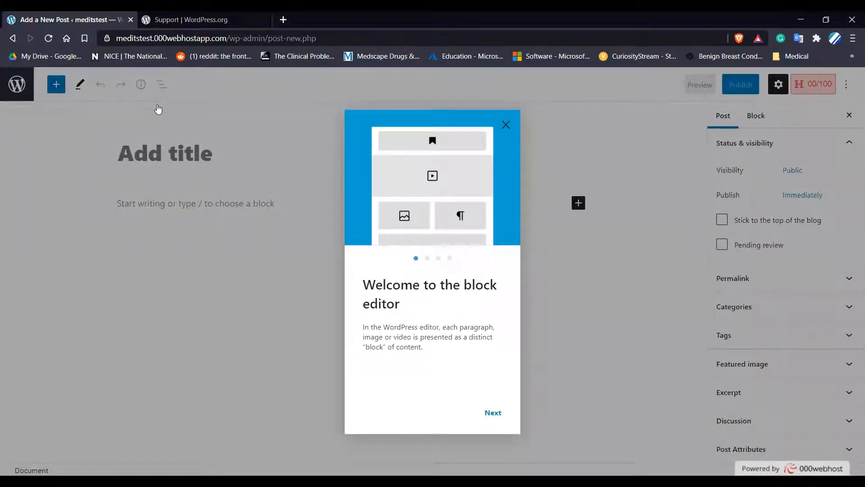
pyautogui.click(493, 415)
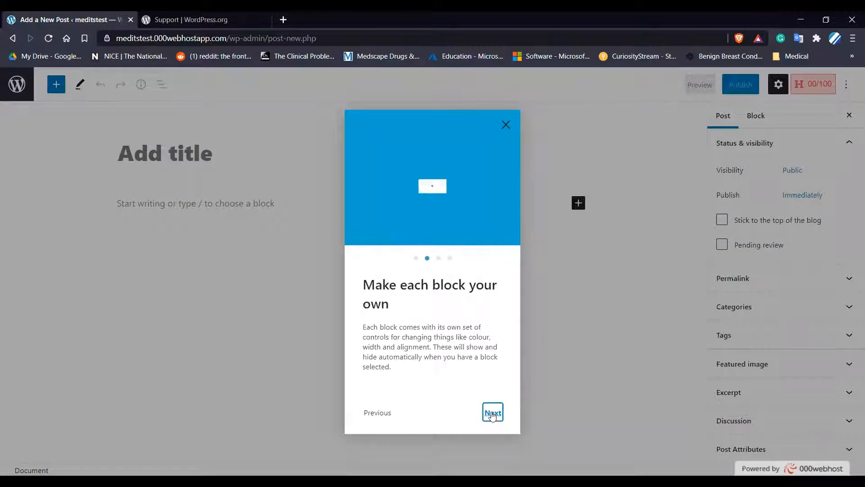
pyautogui.click(493, 416)
pyautogui.click(493, 416)
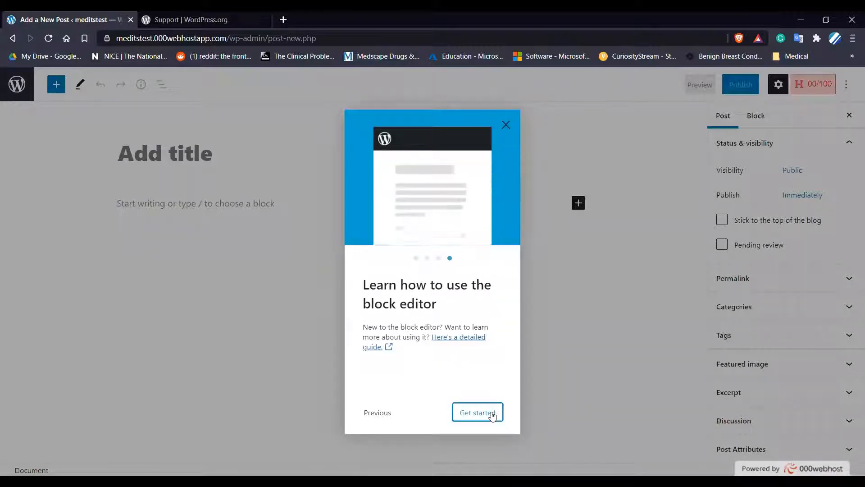
pyautogui.click(493, 415)
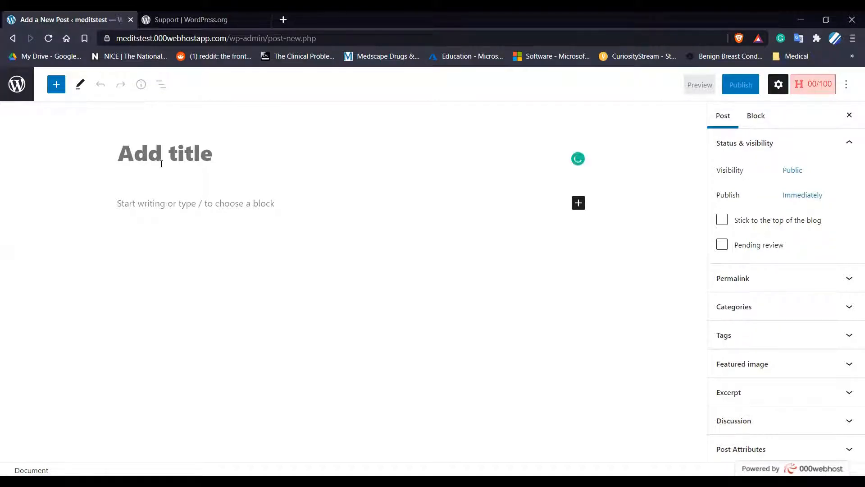
# - Title the new post "MEDITS WordPress Course", leaving the spelling suggestions for the title unused
pyautogui.write('MEDI')
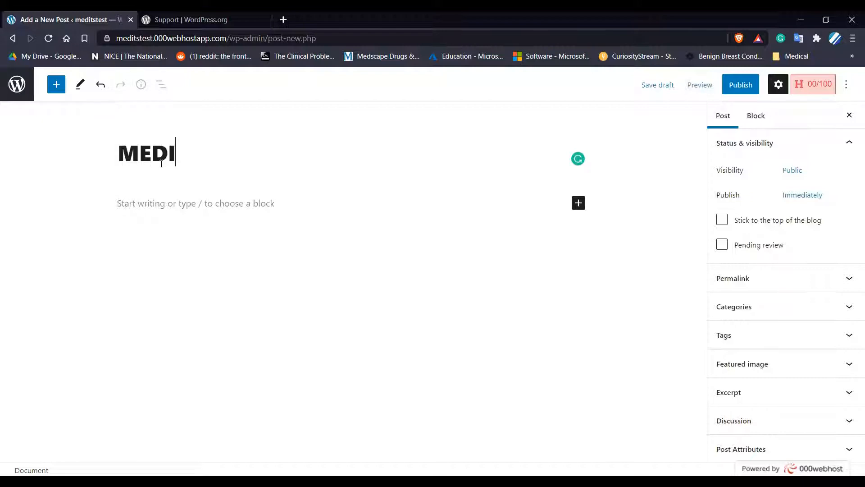
pyautogui.write('TS Wo')
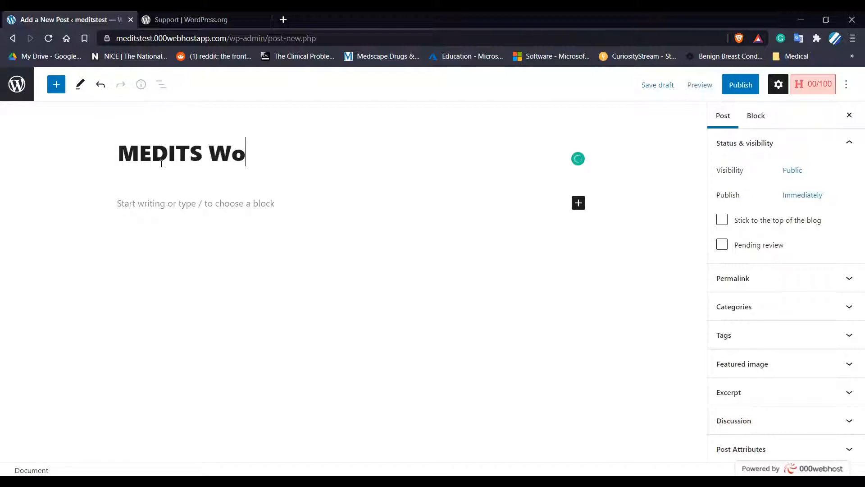
pyautogui.write('rdPre')
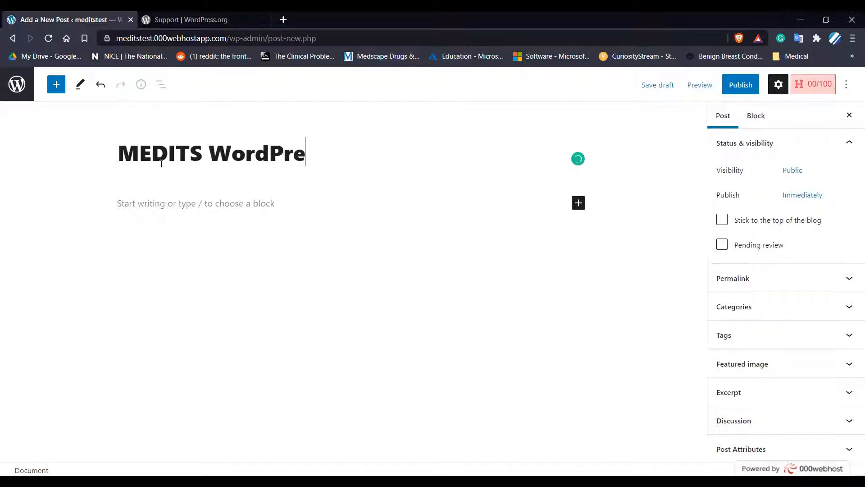
pyautogui.write('ss C')
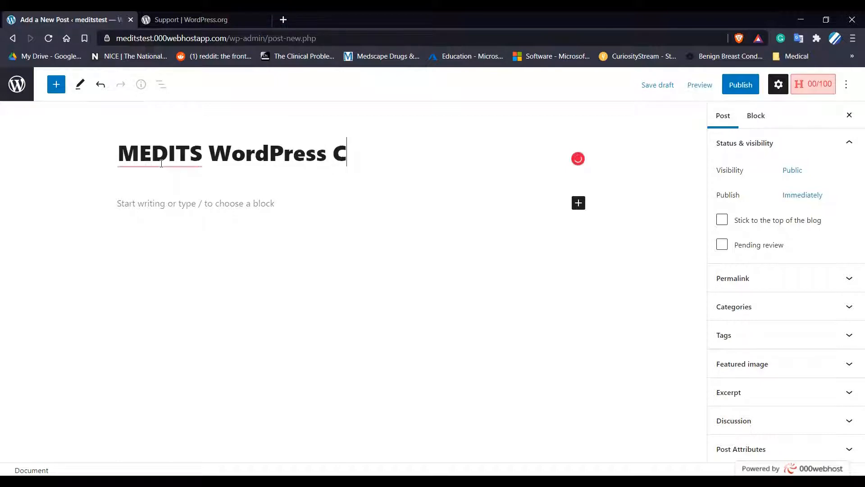
pyautogui.write('ourse')
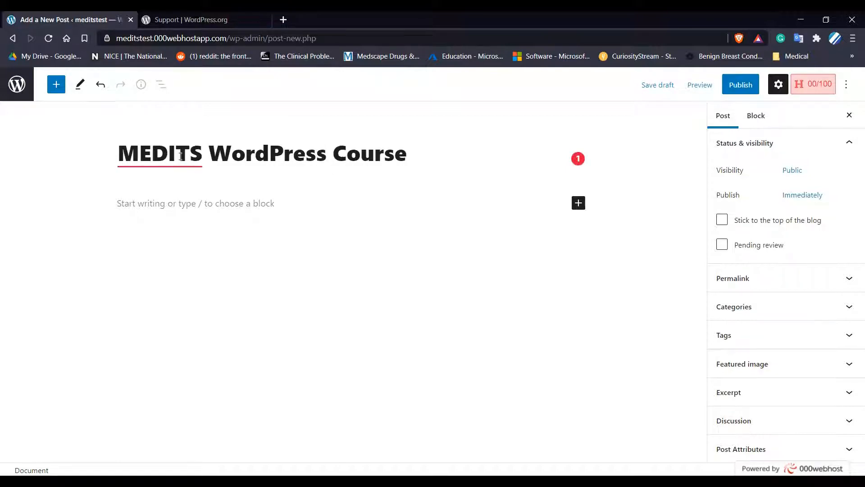
pyautogui.moveTo(160, 155)
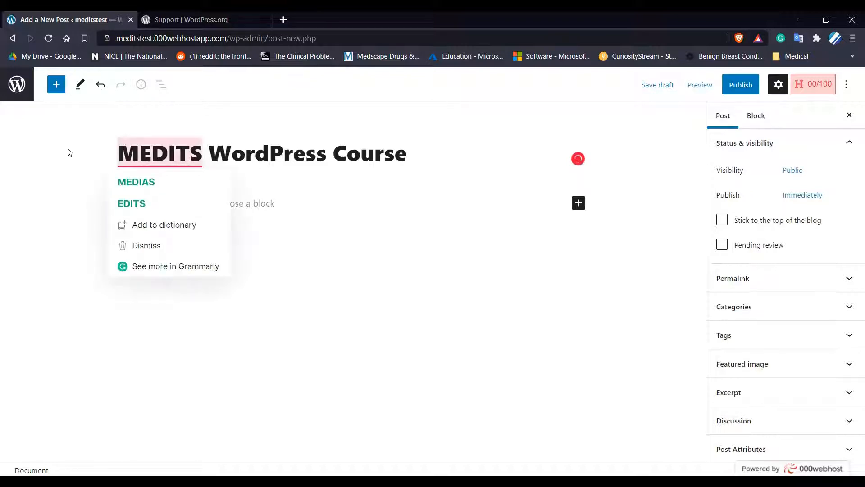
pyautogui.moveTo(176, 170)
# - Write the paragraph "Hello this is test page." below the post title and transform it into a bulleted list
pyautogui.click(334, 201)
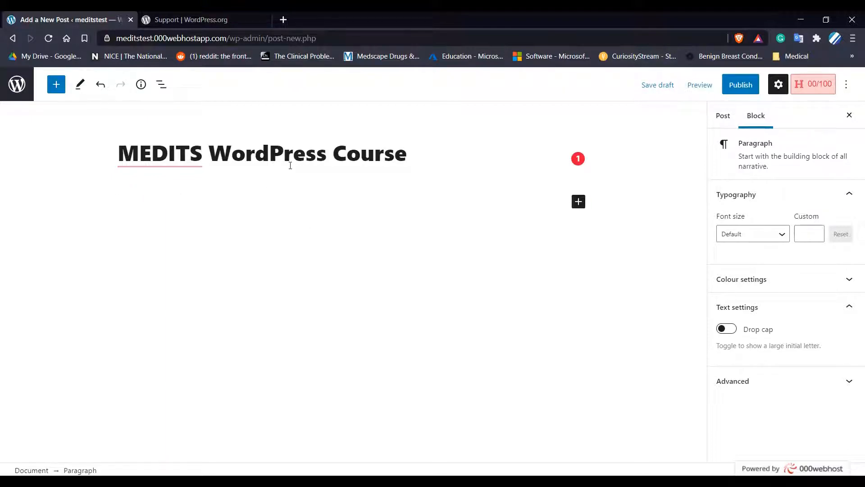
pyautogui.click(578, 202)
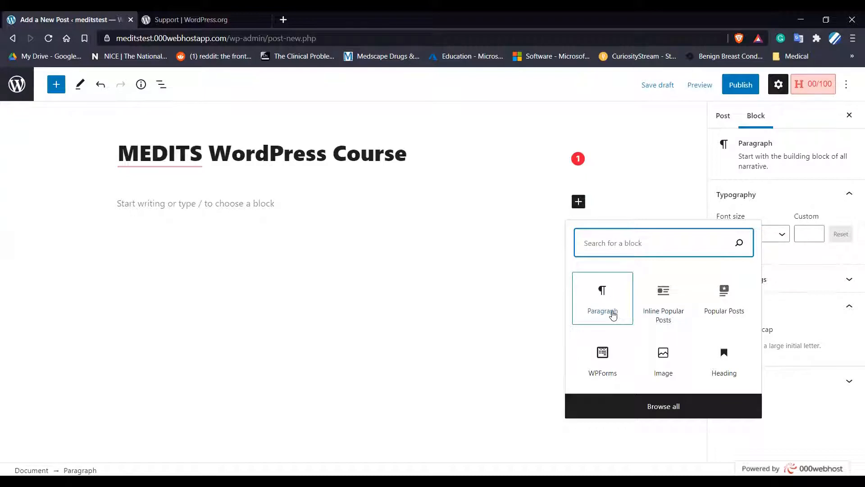
pyautogui.click(189, 204)
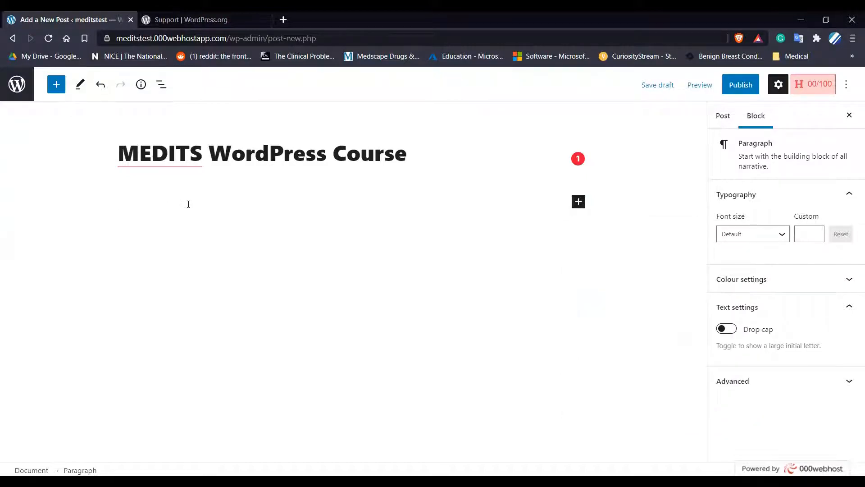
pyautogui.write('Hello this is ')
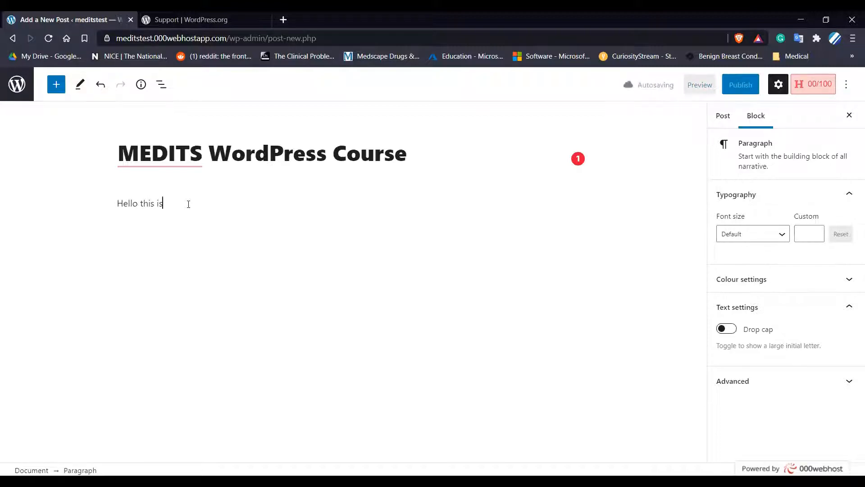
pyautogui.write('test ')
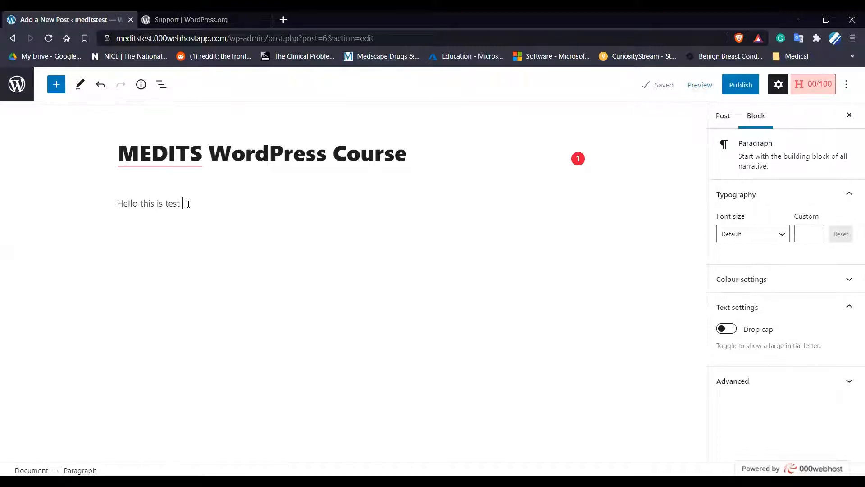
pyautogui.write('page.')
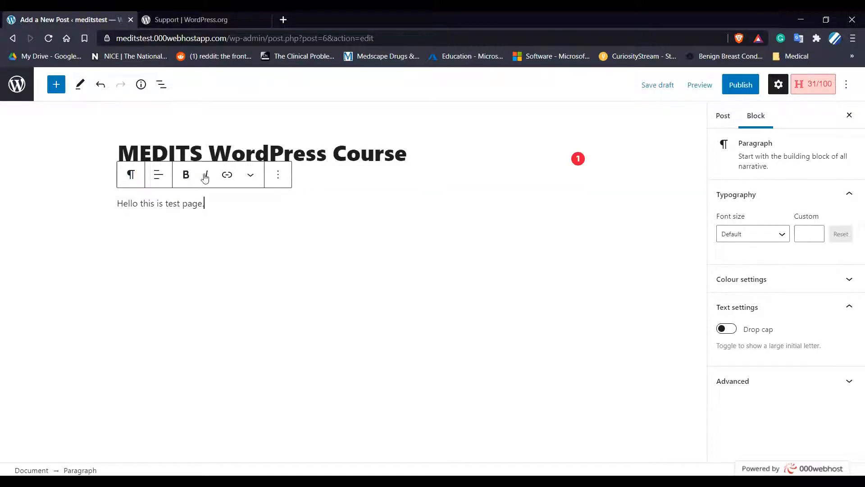
pyautogui.click(131, 176)
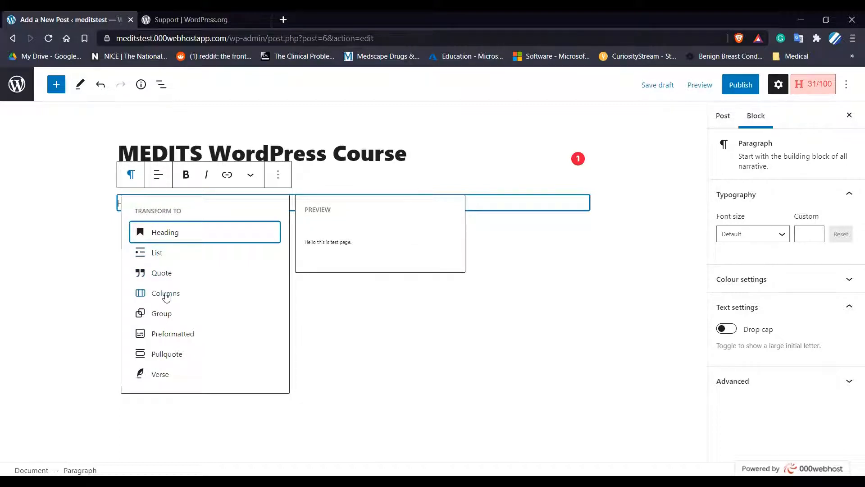
pyautogui.click(159, 252)
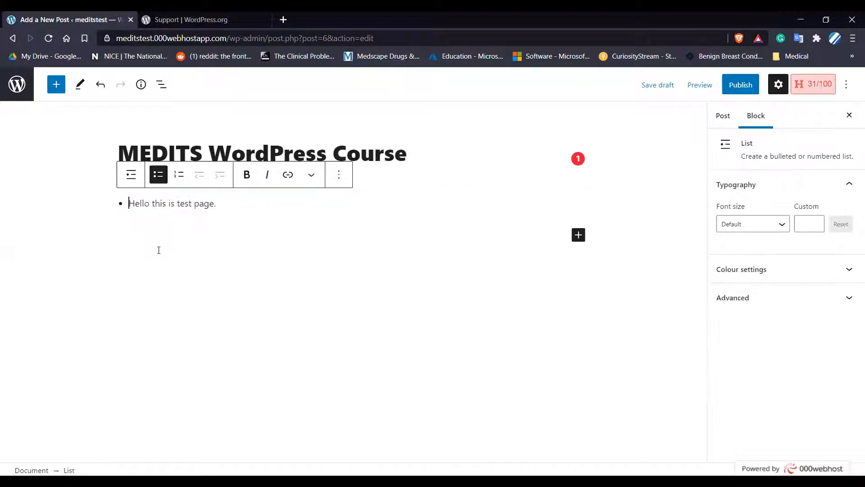
# - Try transforming the bulleted list into a Columns block, and undo the transformation
pyautogui.click(128, 179)
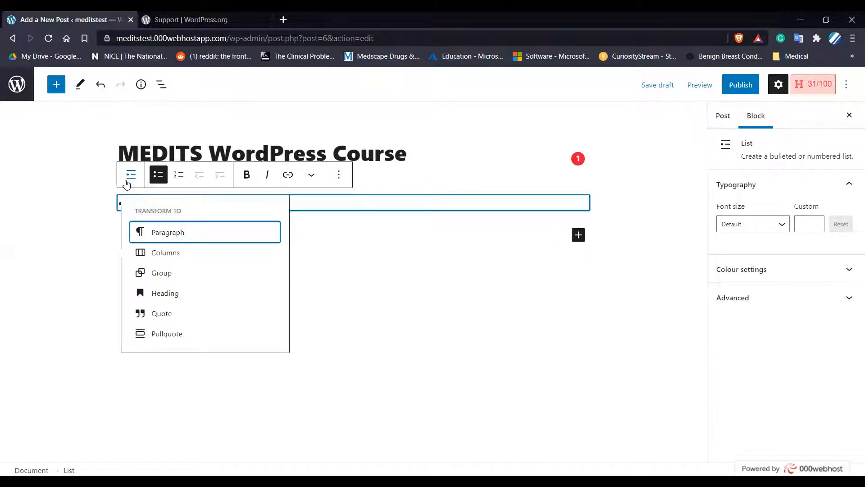
pyautogui.click(160, 254)
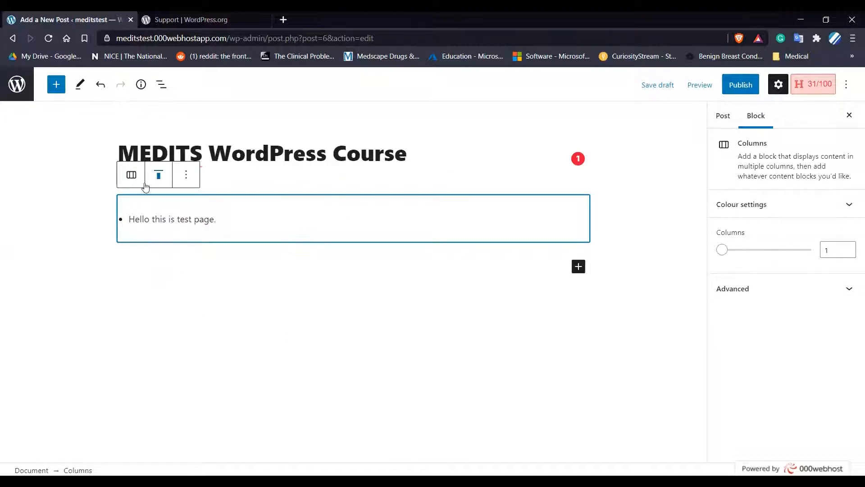
pyautogui.click(130, 175)
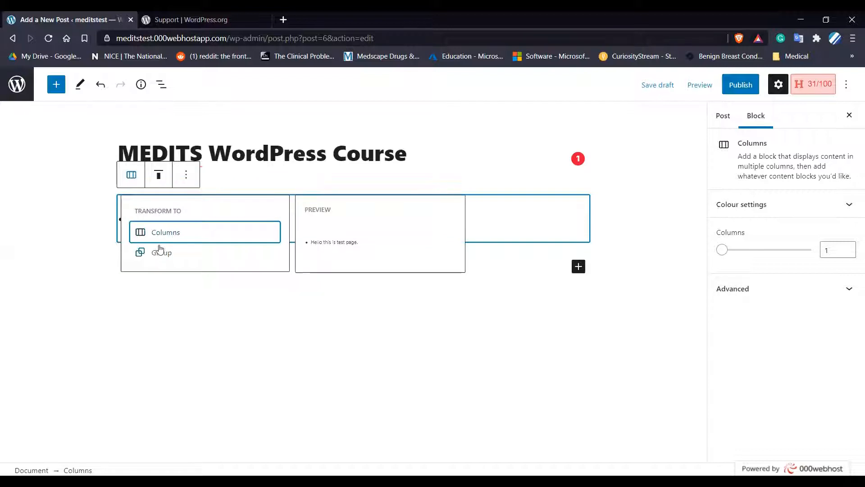
pyautogui.click(116, 199)
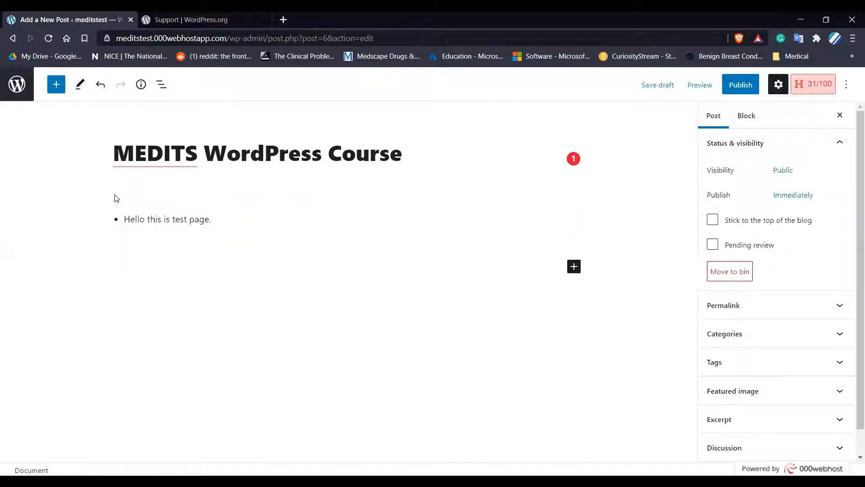
pyautogui.hotkey('ctrl', 'z')
# - Transform the bulleted list into a heading and set it to level H1
pyautogui.click(129, 179)
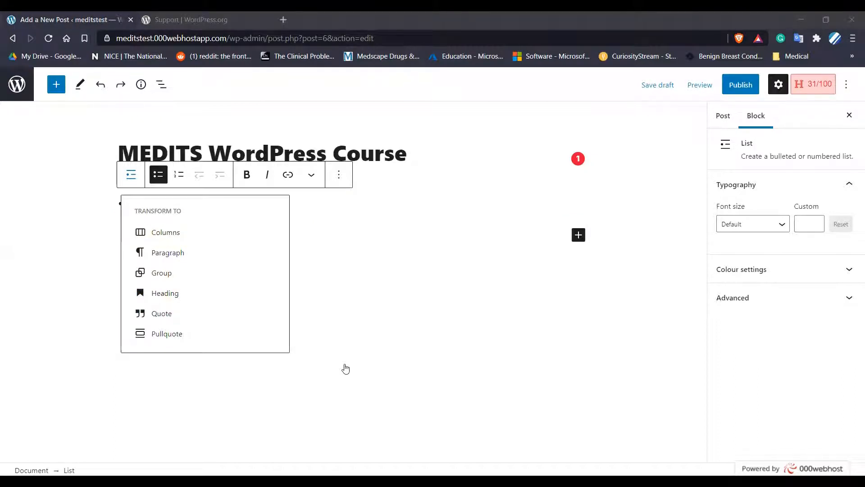
pyautogui.click(165, 294)
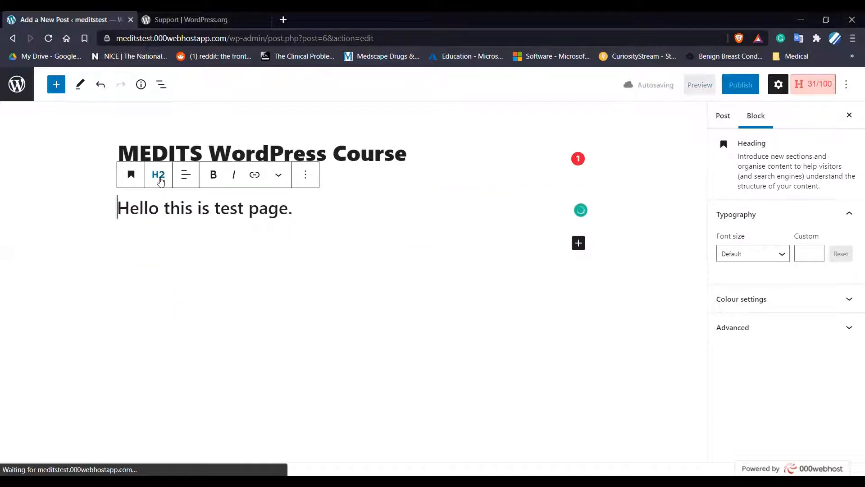
pyautogui.click(159, 179)
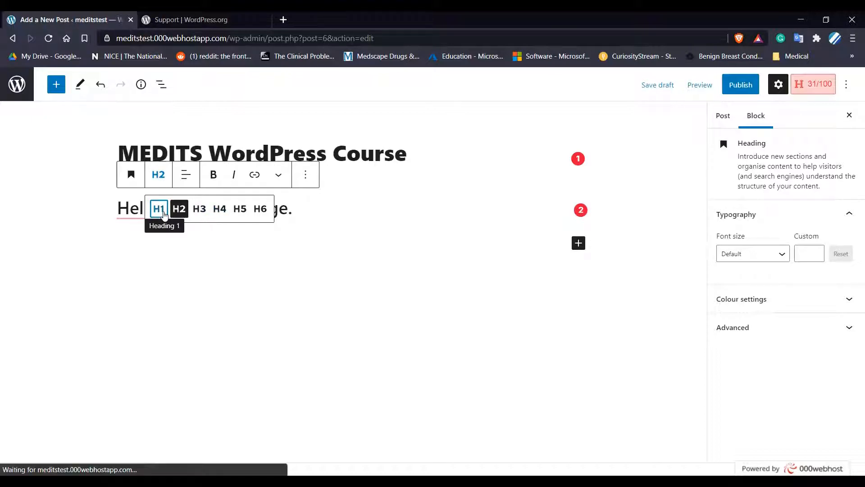
pyautogui.click(159, 209)
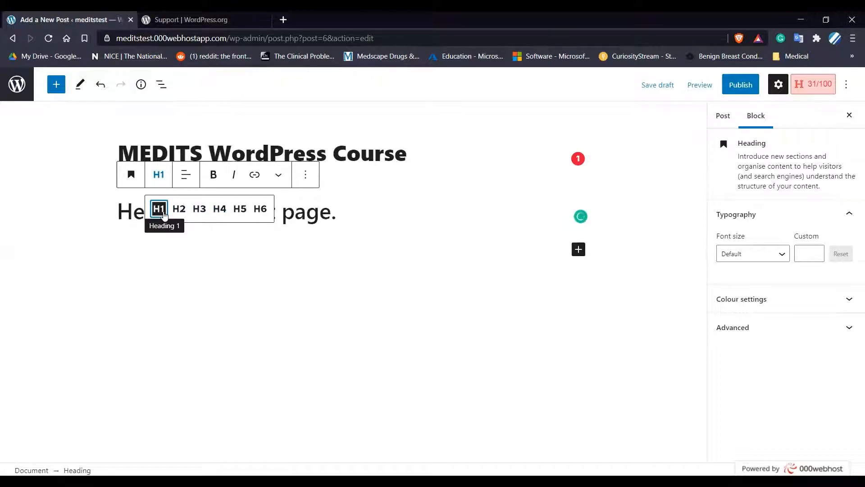
# - Try the heading at levels H2 through H6 and H1 again, and set it back to H2
pyautogui.click(179, 209)
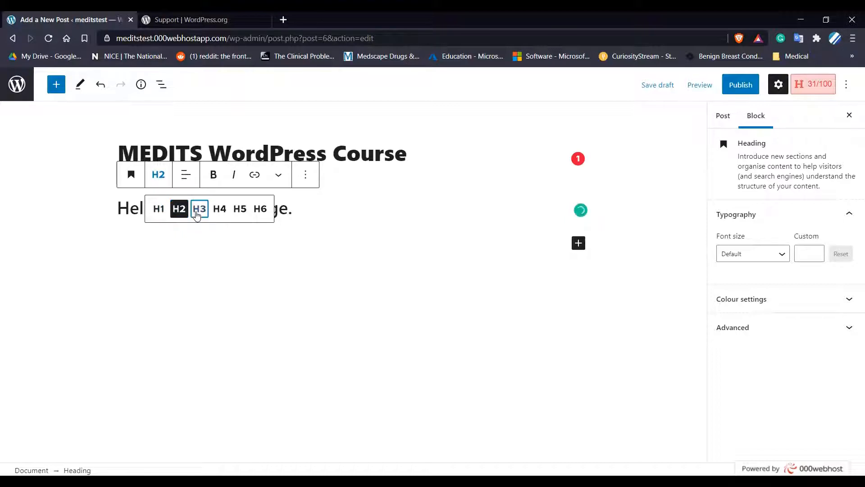
pyautogui.click(198, 210)
pyautogui.click(219, 210)
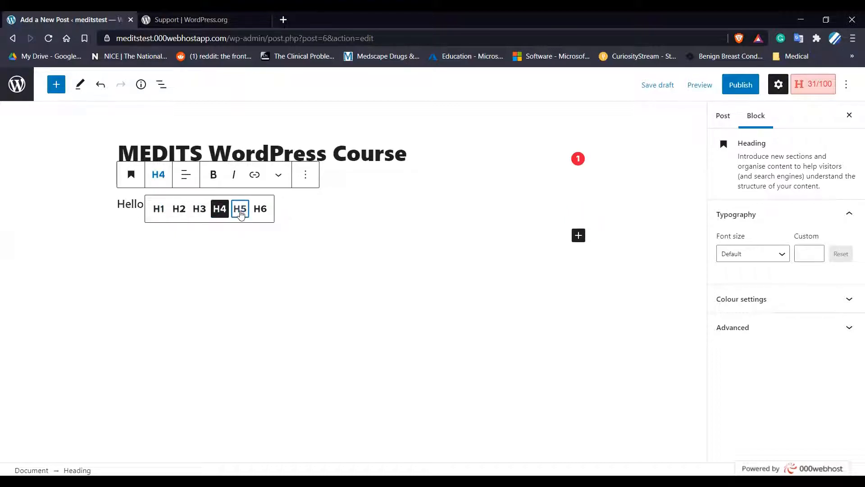
pyautogui.click(240, 210)
pyautogui.click(259, 210)
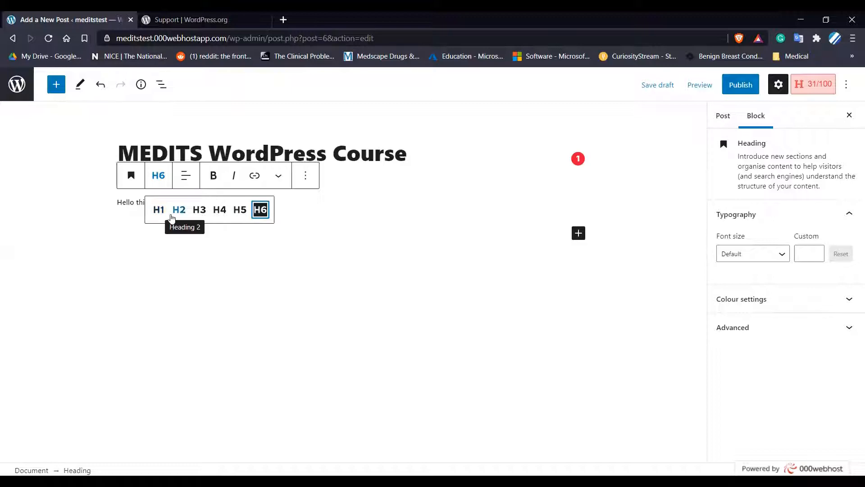
pyautogui.click(159, 211)
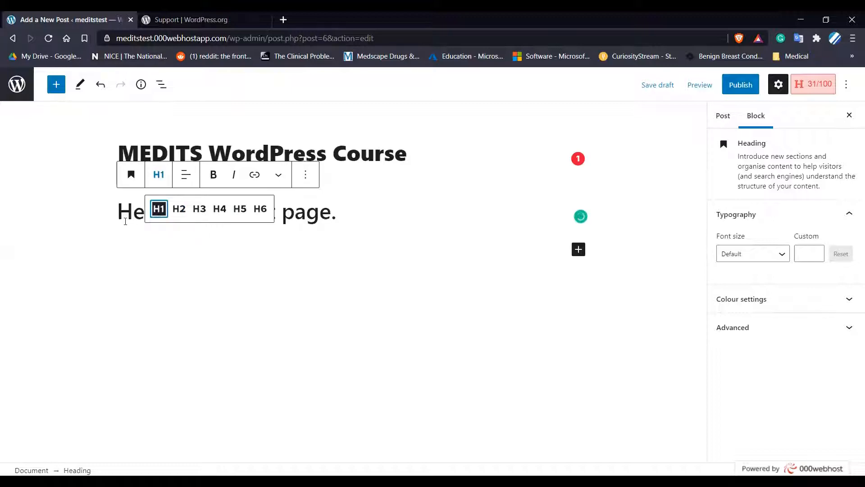
pyautogui.click(179, 209)
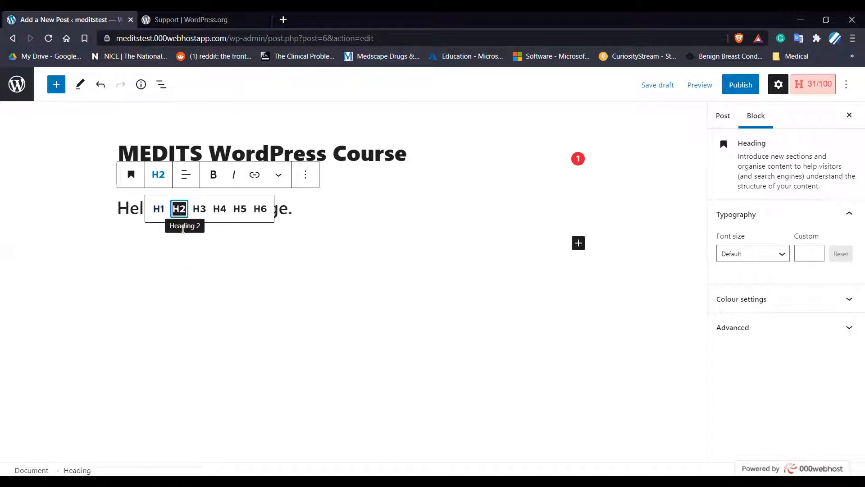
pyautogui.click(139, 232)
pyautogui.click(162, 208)
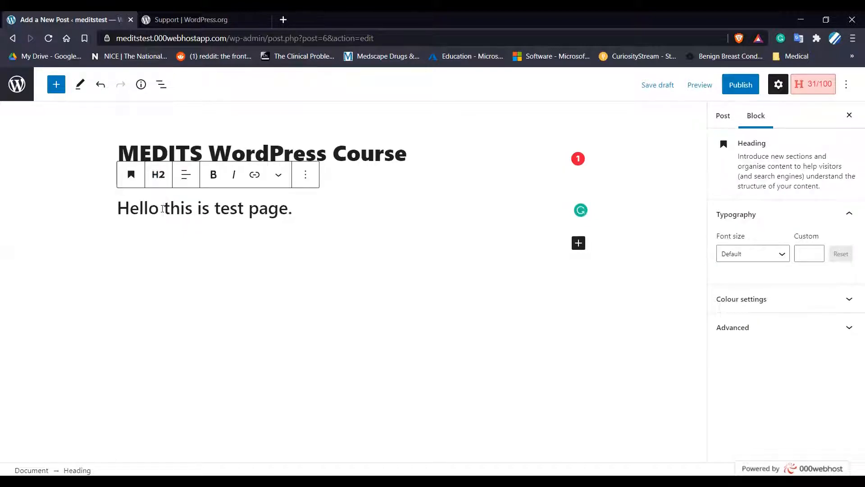
# - Transform the "Hello this is test page." heading back into a paragraph
pyautogui.click(146, 209)
pyautogui.tripleClick(146, 208)
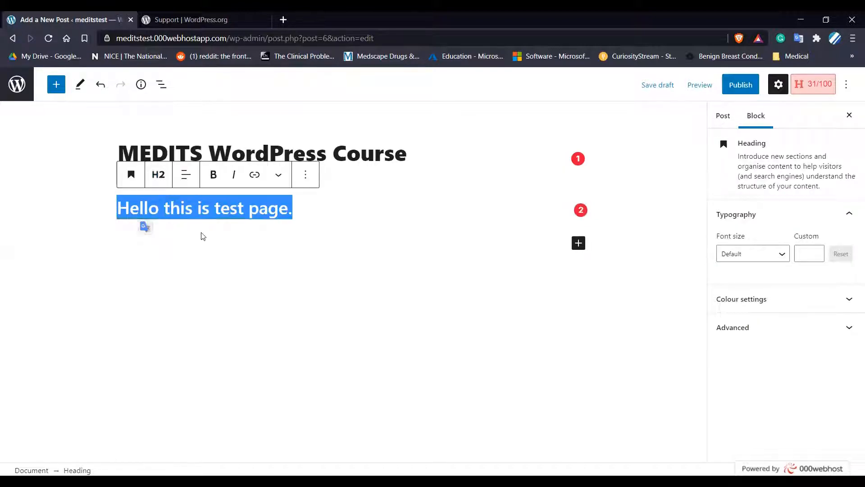
pyautogui.click(285, 224)
pyautogui.click(214, 212)
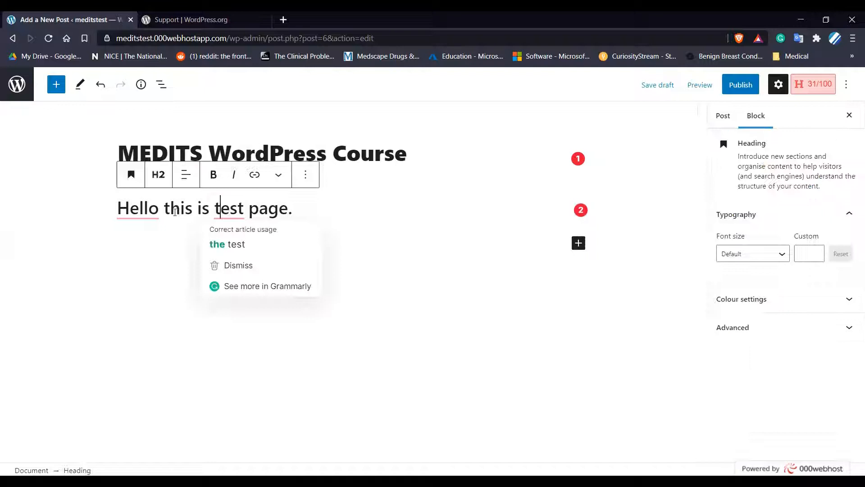
pyautogui.click(131, 175)
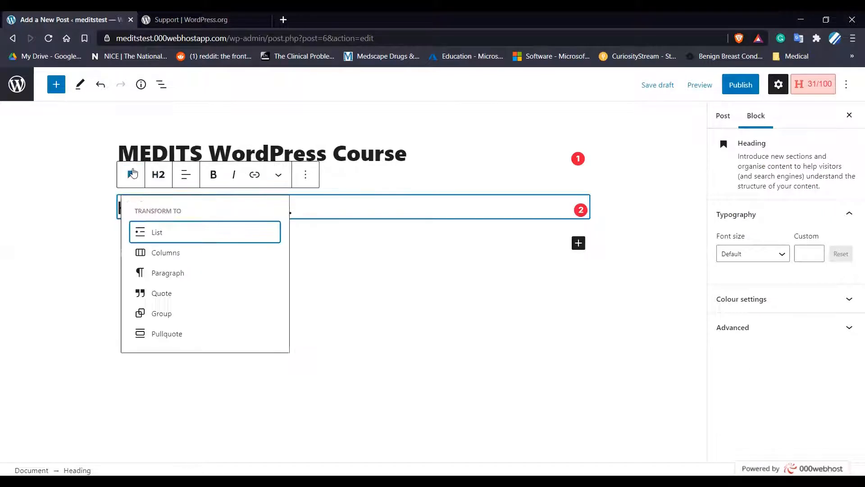
pyautogui.click(167, 272)
pyautogui.click(223, 204)
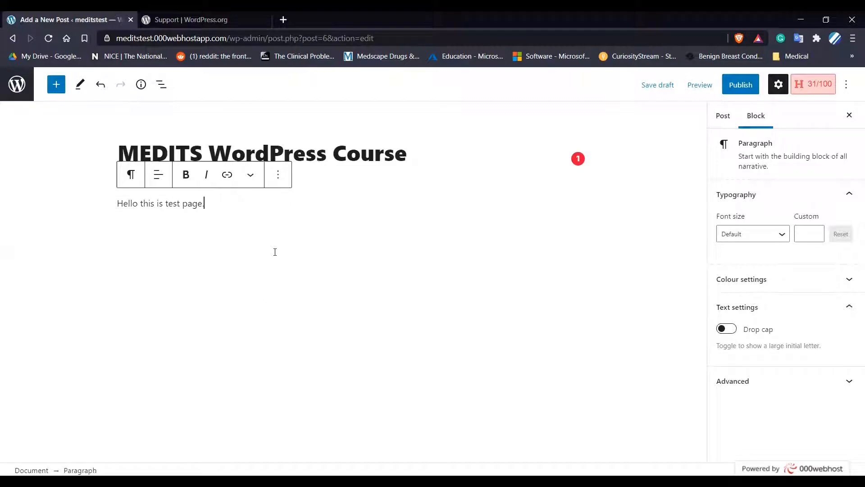
# - Add a Gallery block below the test paragraph, and open its media library and close it without choosing any files
pyautogui.press('Return')
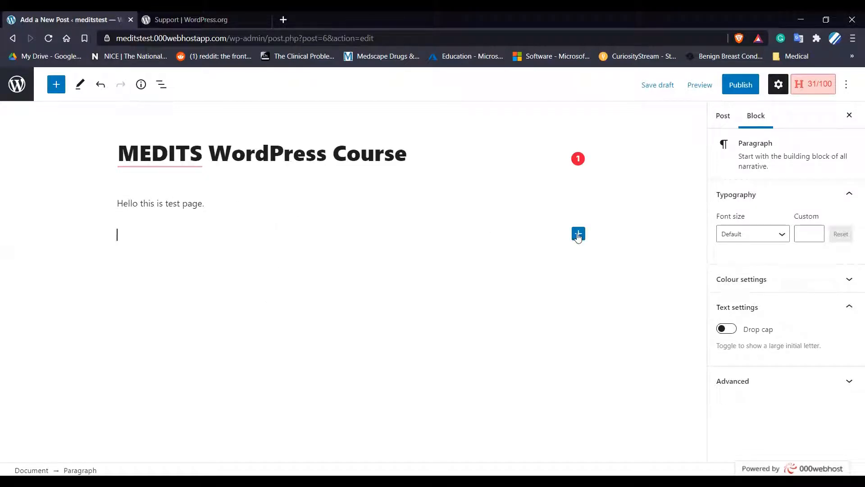
pyautogui.click(579, 233)
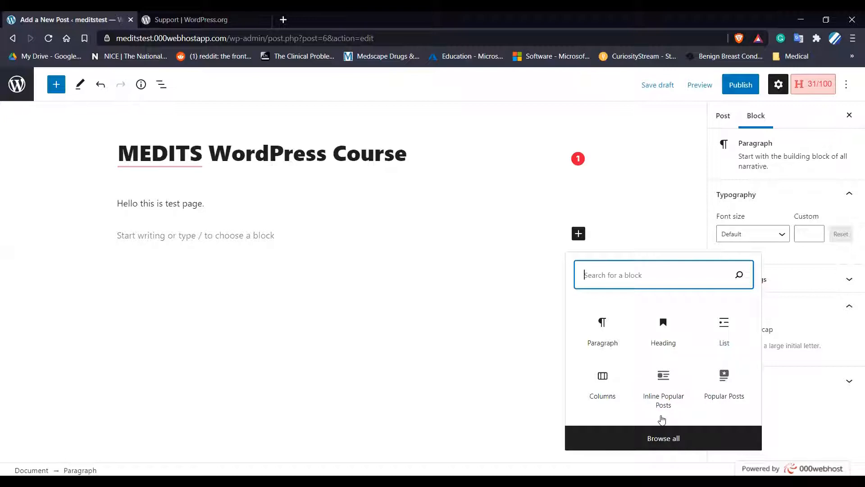
pyautogui.click(662, 435)
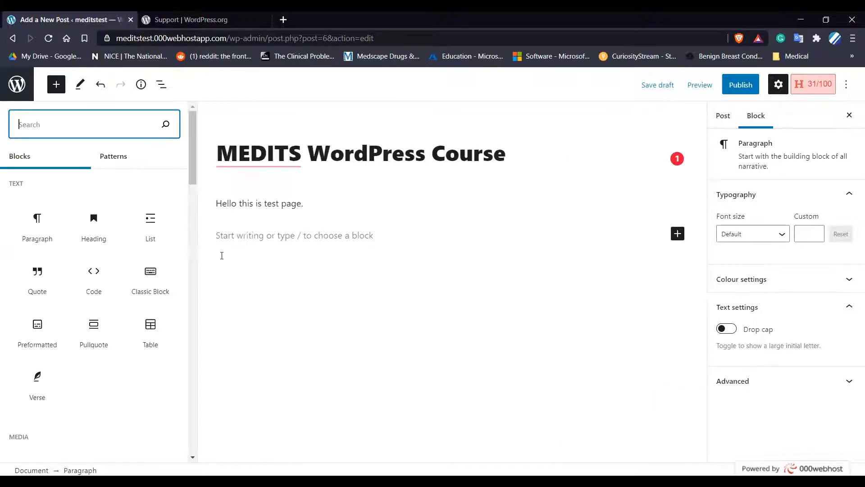
pyautogui.scroll(-4, 64, 290)
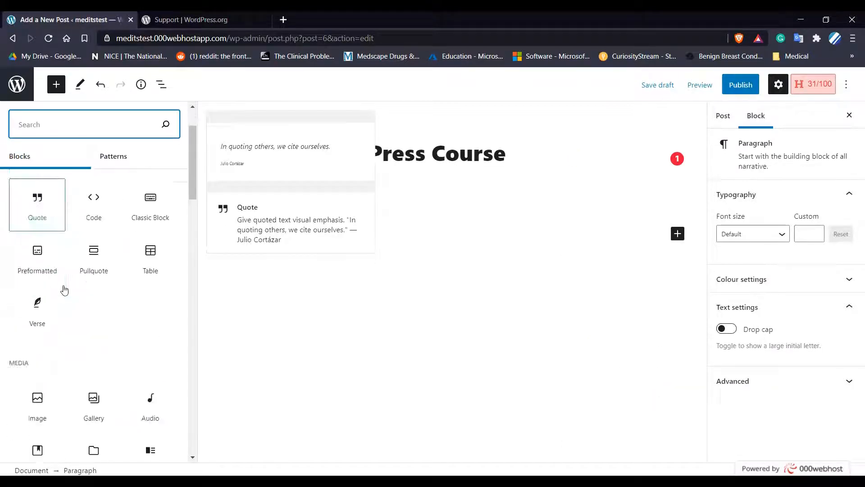
pyautogui.scroll(-3, 63, 289)
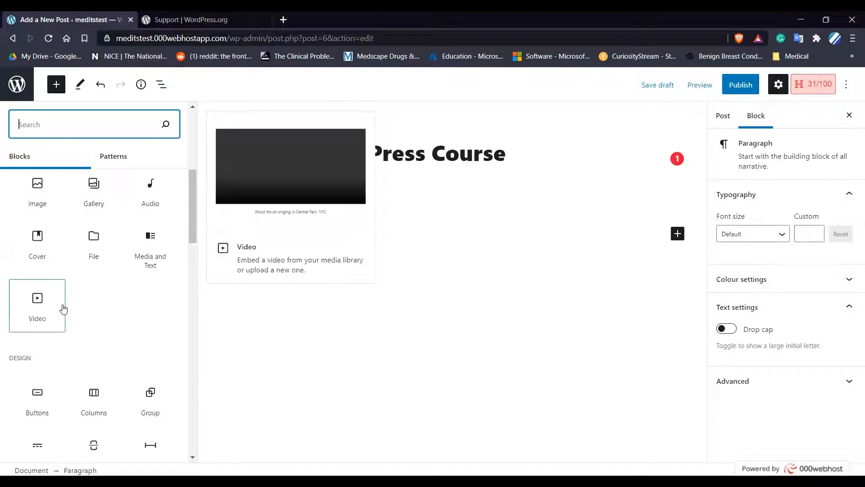
pyautogui.scroll(2, 61, 307)
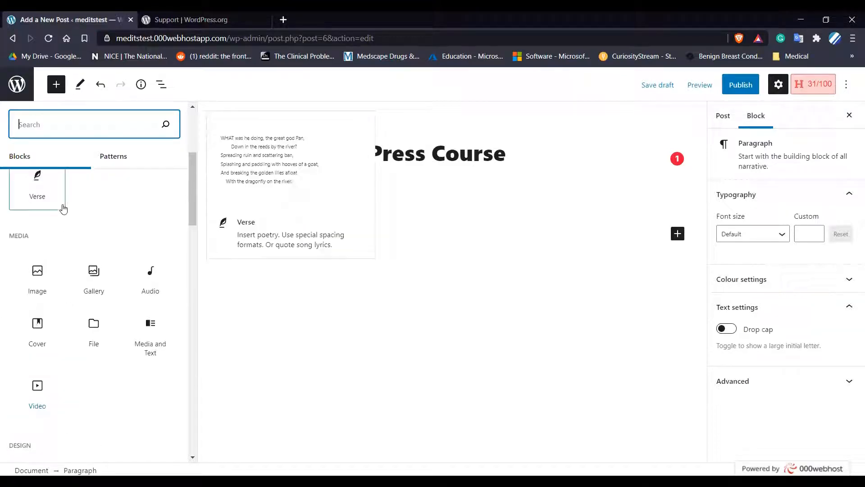
pyautogui.click(91, 272)
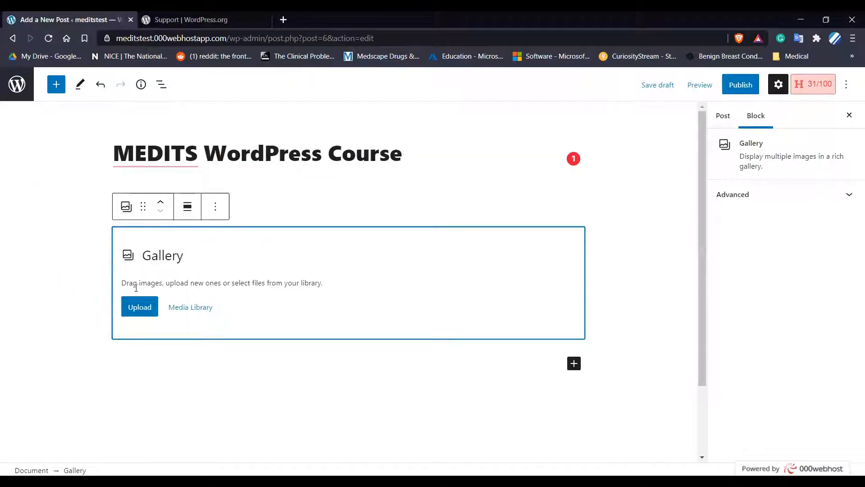
pyautogui.click(189, 307)
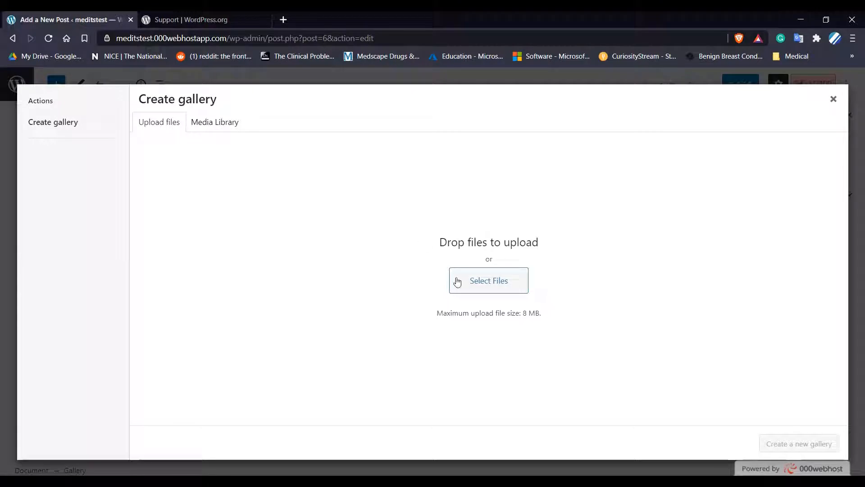
pyautogui.click(834, 99)
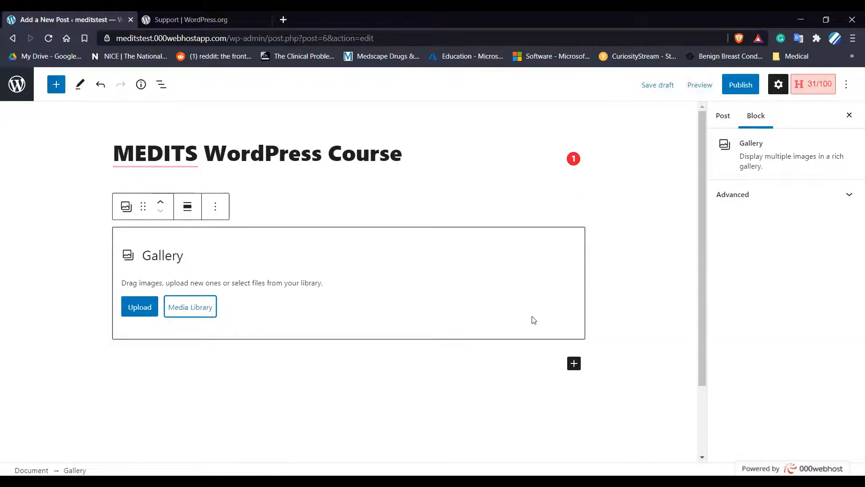
# - Browse the full block library, examining the text, media, design, widget and embed block types
pyautogui.click(573, 363)
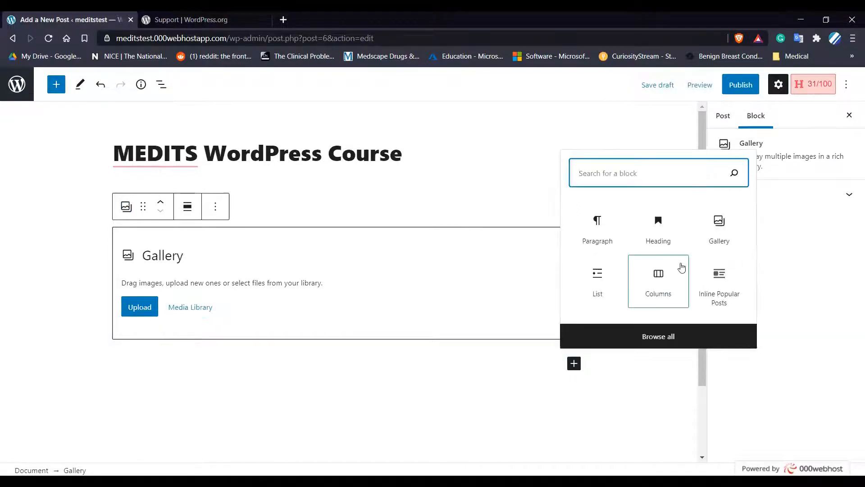
pyautogui.click(644, 339)
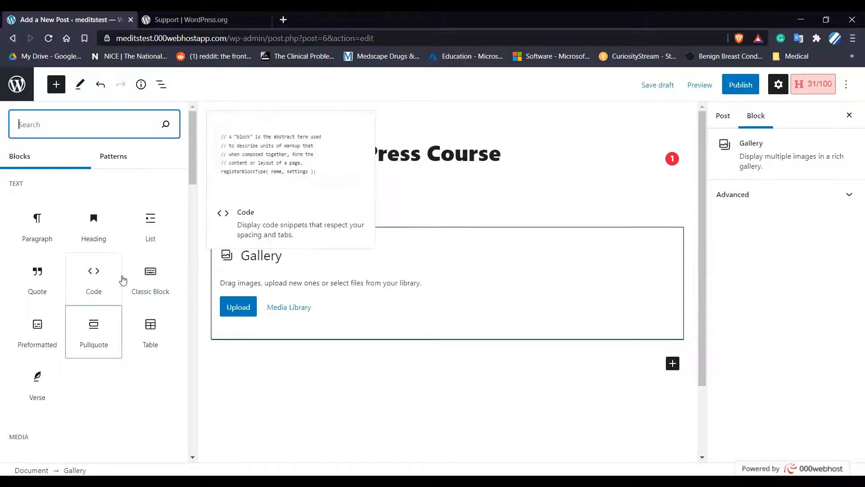
pyautogui.scroll(-1, 113, 275)
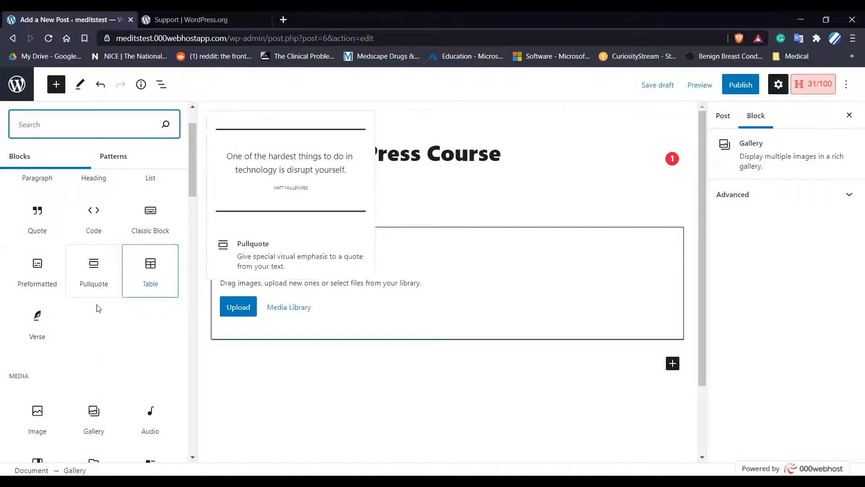
pyautogui.scroll(-3, 96, 305)
pyautogui.moveTo(143, 282)
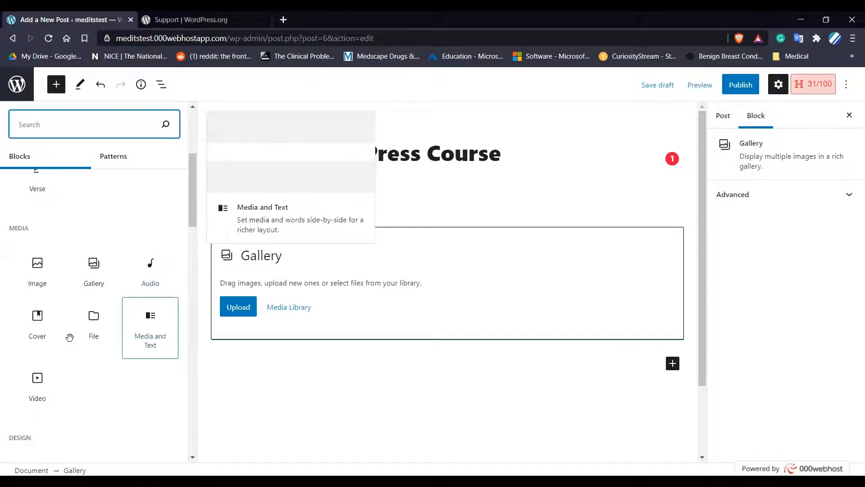
pyautogui.moveTo(38, 386)
pyautogui.scroll(-1, 94, 319)
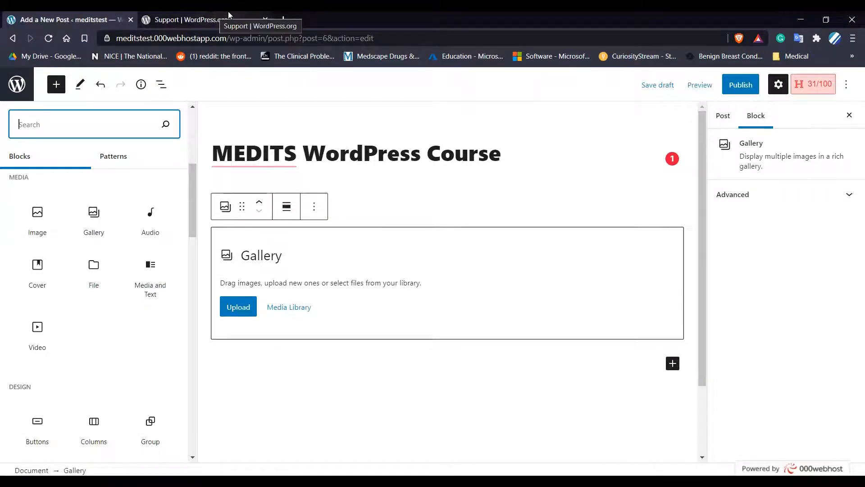
pyautogui.scroll(-2, 93, 303)
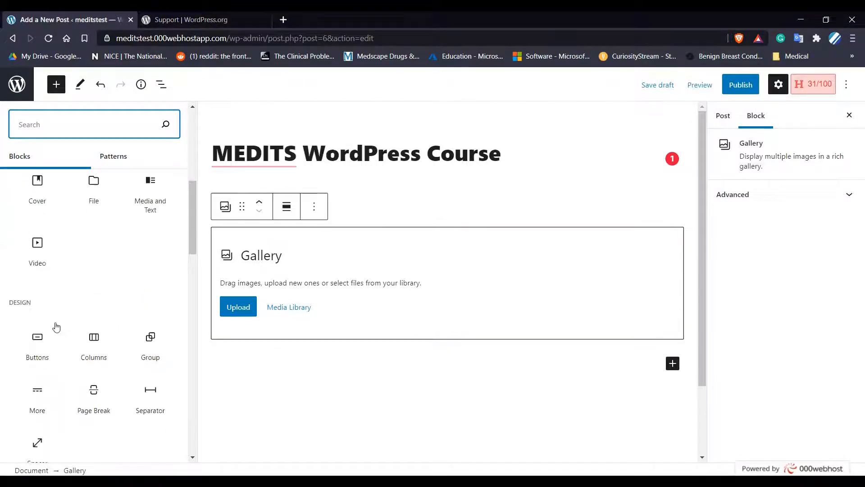
pyautogui.moveTo(41, 339)
pyautogui.scroll(-2, 41, 339)
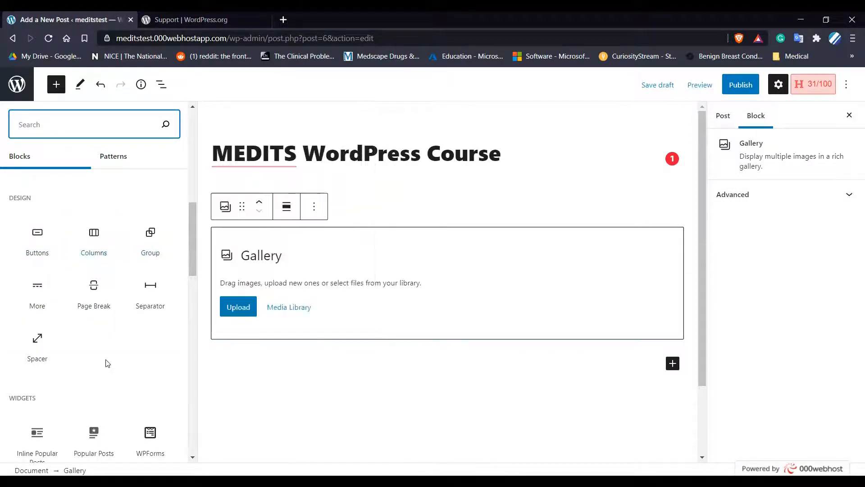
pyautogui.scroll(-2, 107, 361)
pyautogui.scroll(-3, 42, 382)
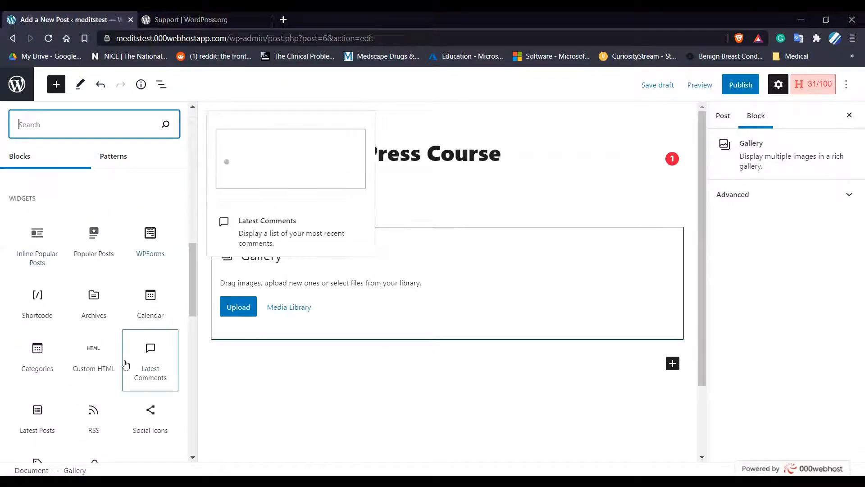
pyautogui.scroll(-2, 135, 356)
pyautogui.scroll(-4, 74, 360)
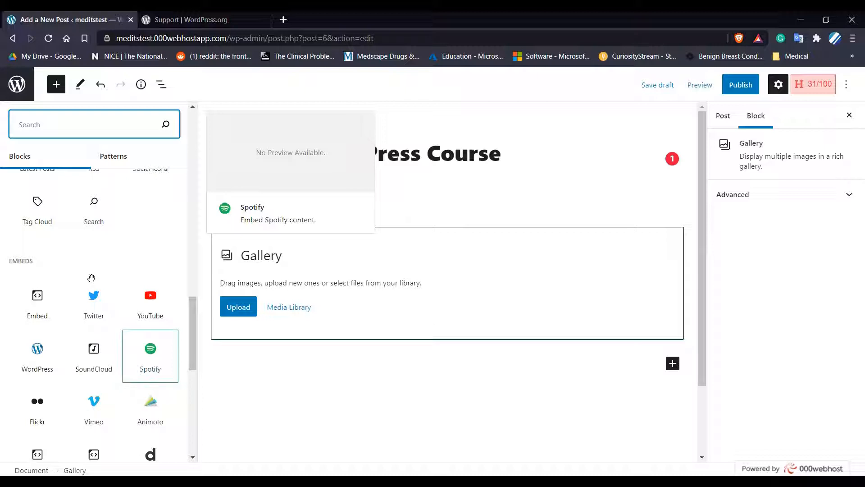
# - Add a Twitter embed block below the test paragraph and check which block types it can be transformed to
pyautogui.scroll(-2, 93, 219)
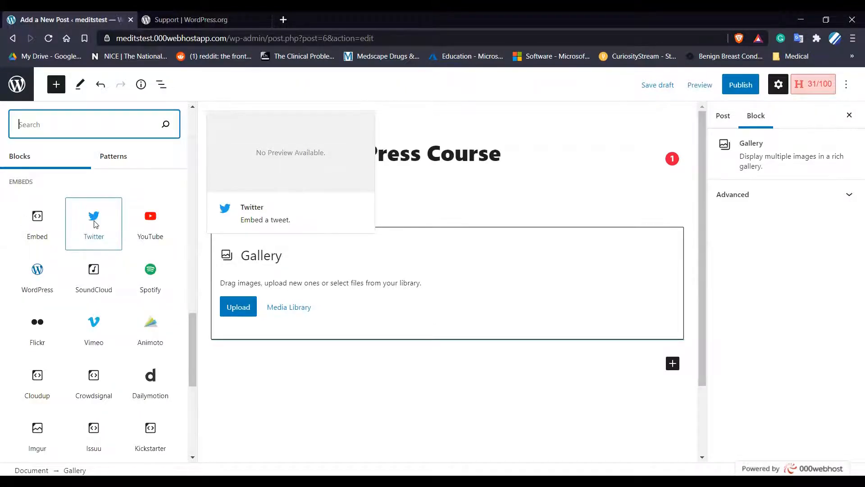
pyautogui.click(93, 218)
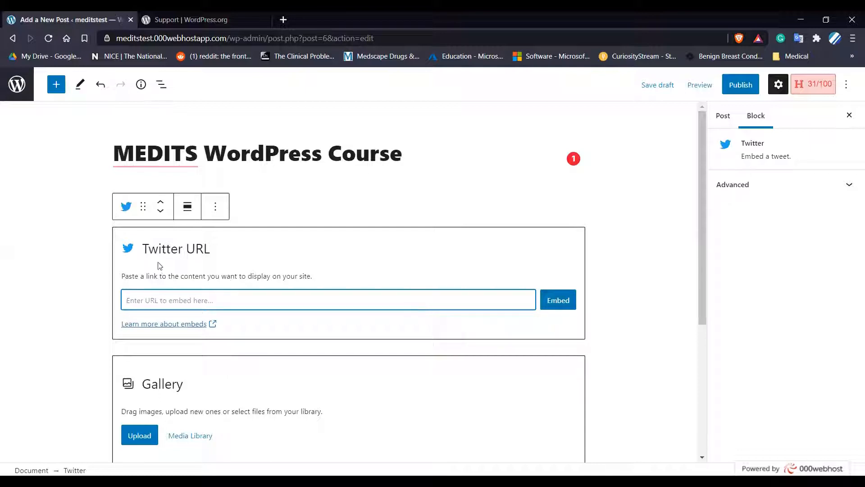
pyautogui.click(126, 207)
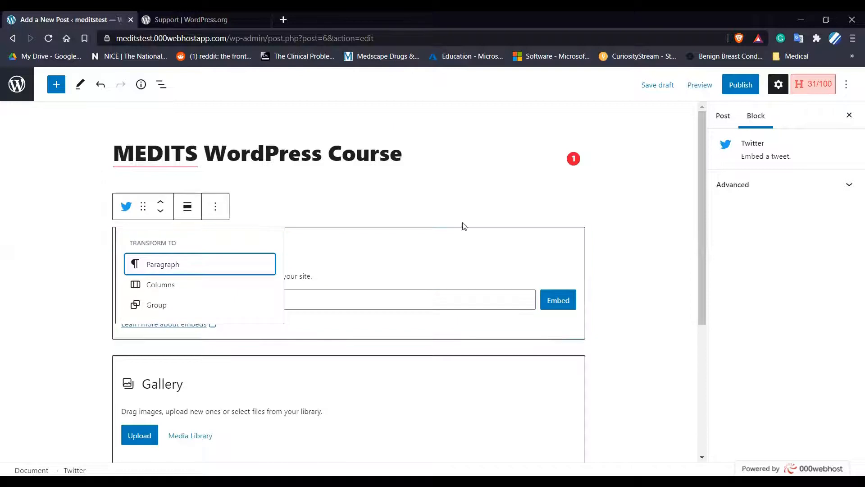
pyautogui.click(649, 245)
pyautogui.scroll(-5, 650, 244)
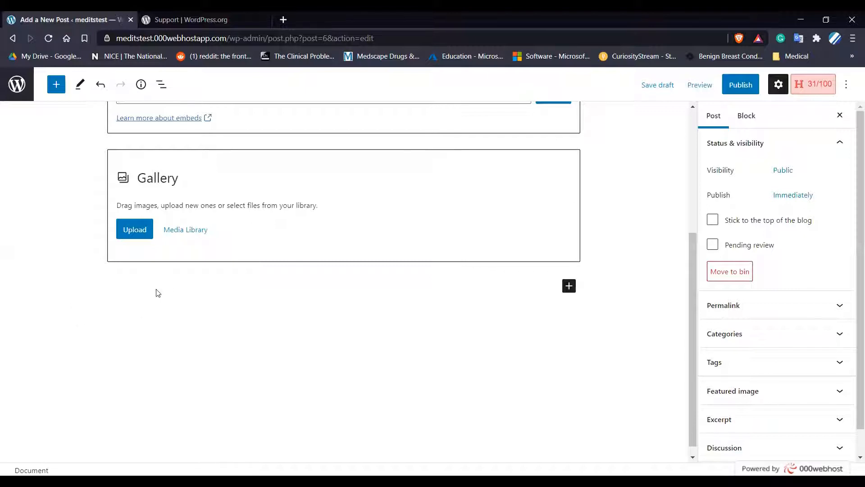
pyautogui.scroll(3, 189, 203)
pyautogui.click(423, 217)
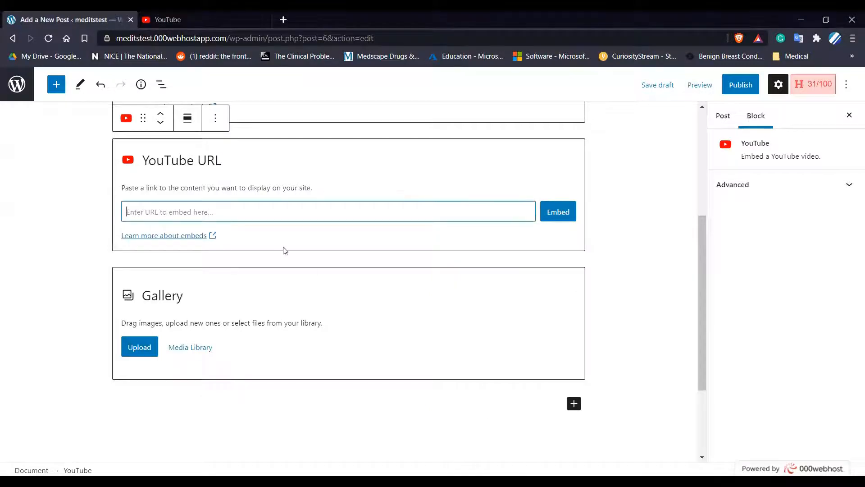
pyautogui.click(164, 206)
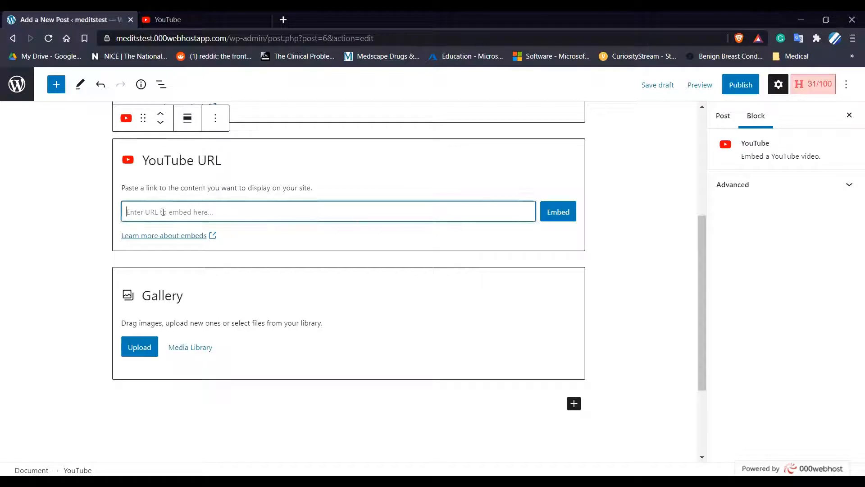
pyautogui.write('https://www.youtube.com/watch?v=71EZb94AS1k')
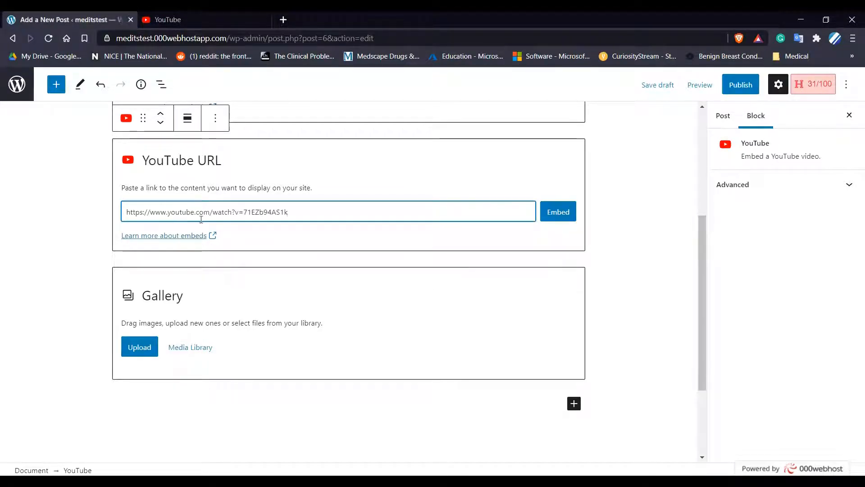
pyautogui.moveTo(121, 212); pyautogui.dragTo(288, 212)
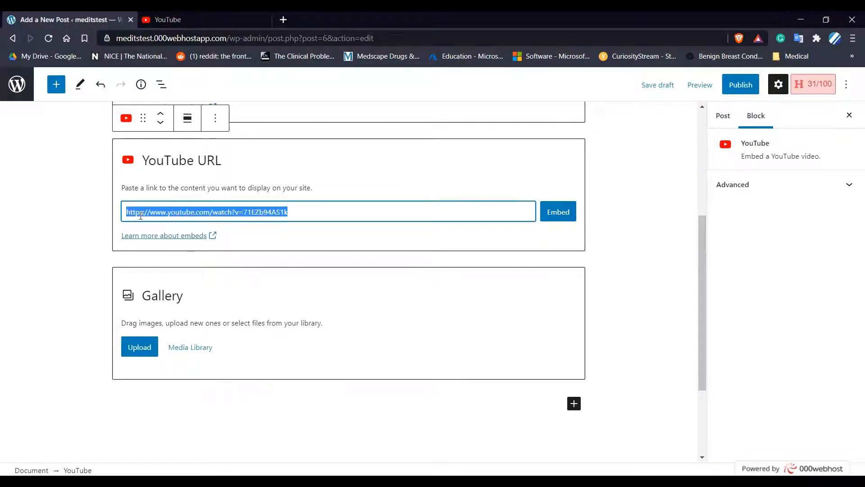
pyautogui.click(565, 218)
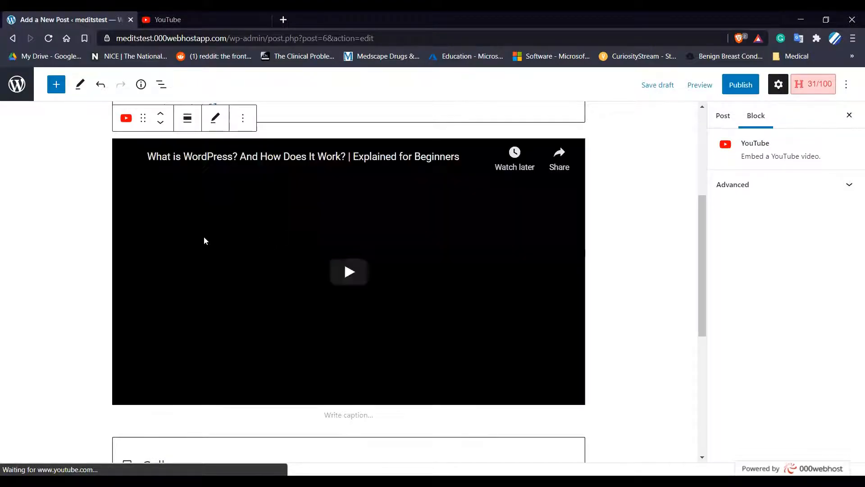
# - Make the whole "Hello this is test page." paragraph bold and italic
pyautogui.scroll(5, 204, 237)
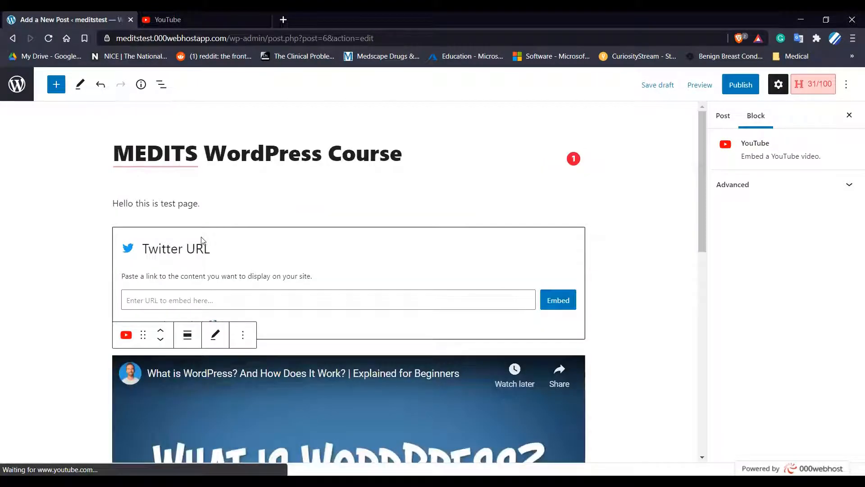
pyautogui.click(150, 203)
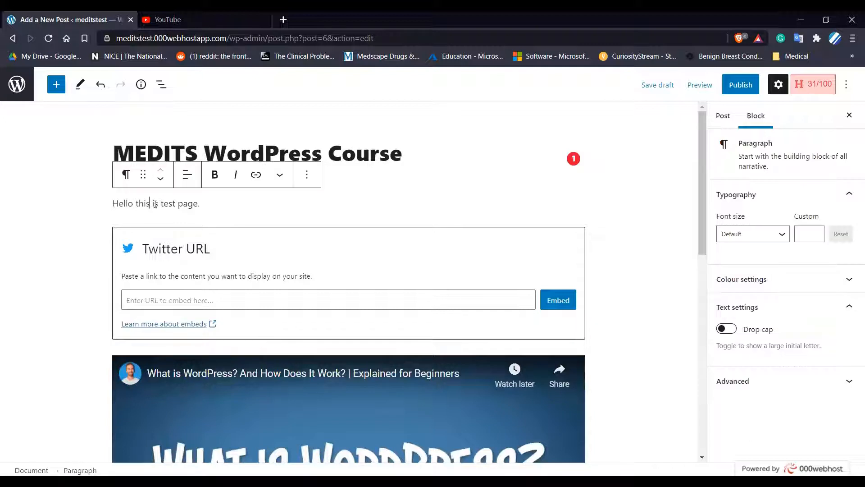
pyautogui.tripleClick(154, 203)
pyautogui.click(215, 178)
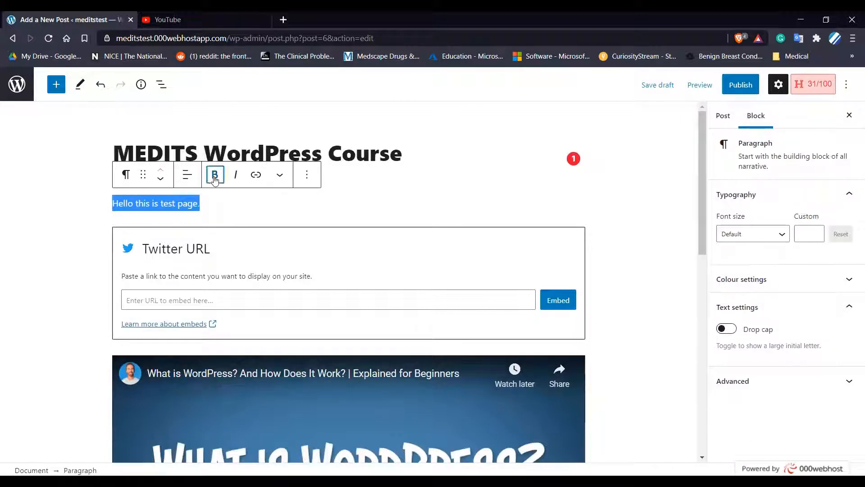
pyautogui.click(235, 176)
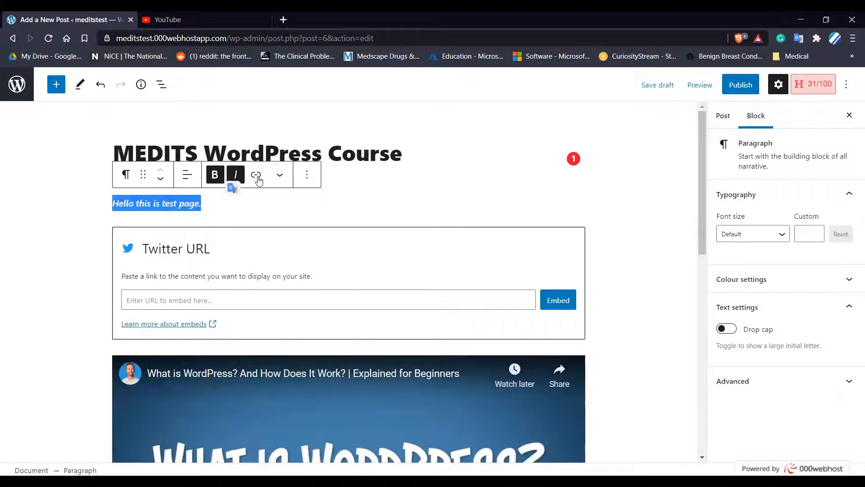
# - Examine the additional text formatting options for the test paragraph without applying any
pyautogui.click(280, 175)
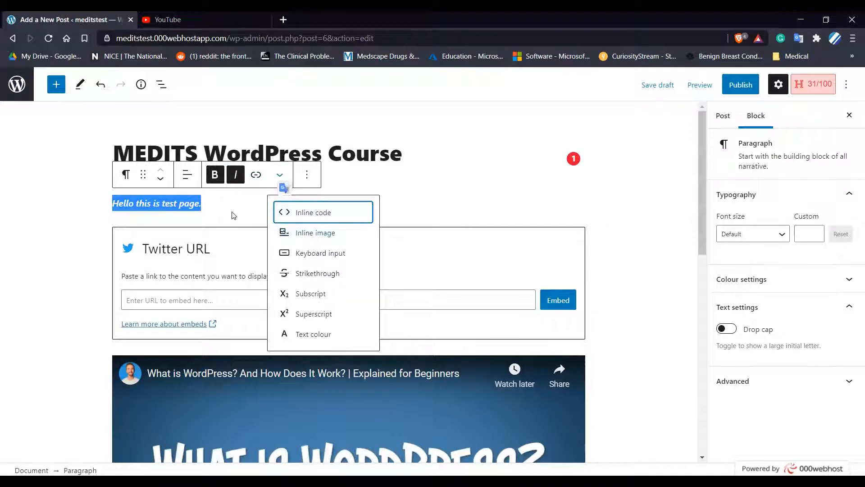
pyautogui.click(210, 206)
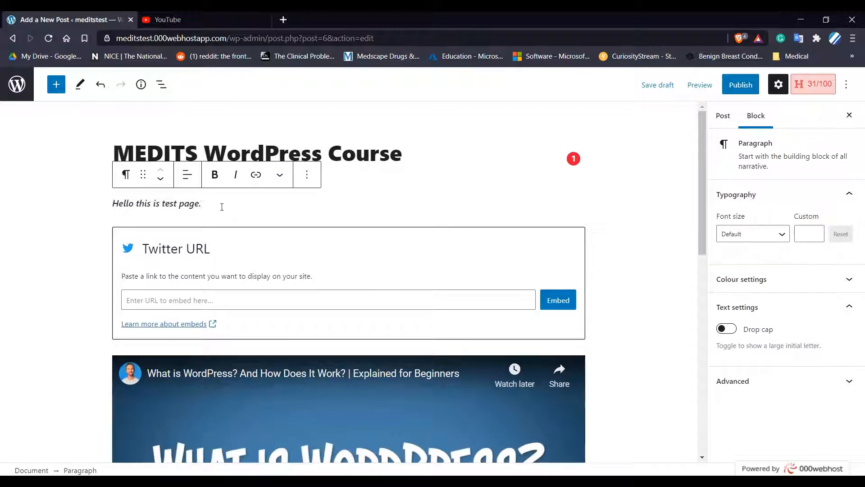
pyautogui.click(279, 176)
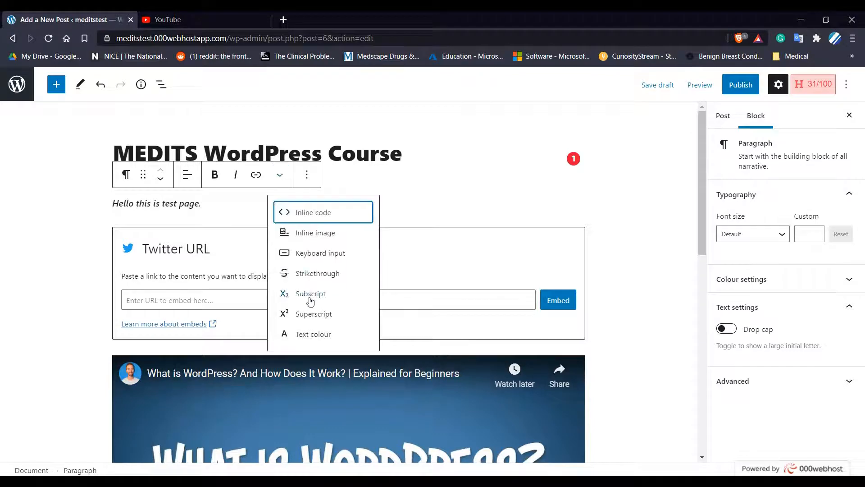
pyautogui.click(444, 203)
# - Examine the YouTube block's options and its URL editing form, keeping the same embedded video
pyautogui.scroll(-3, 444, 203)
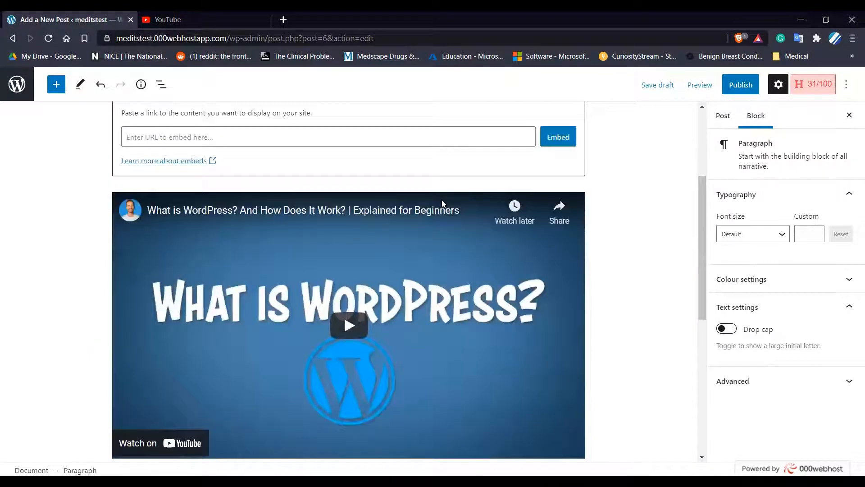
pyautogui.click(224, 231)
pyautogui.click(235, 170)
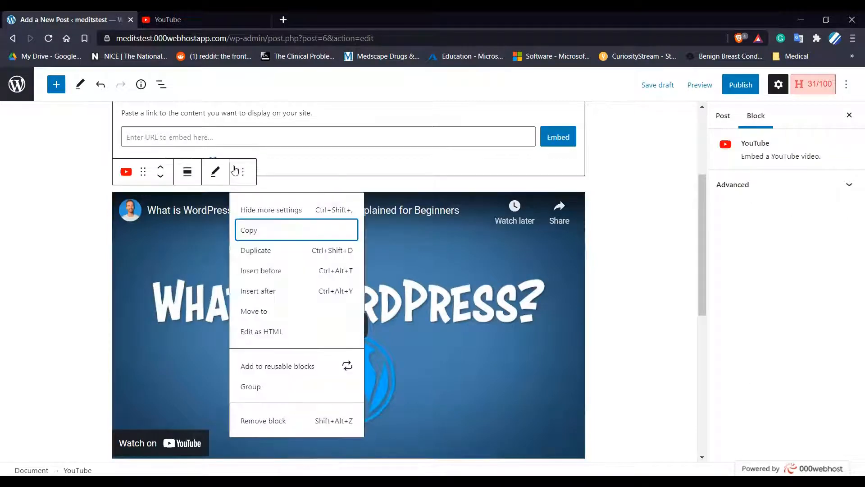
pyautogui.click(224, 174)
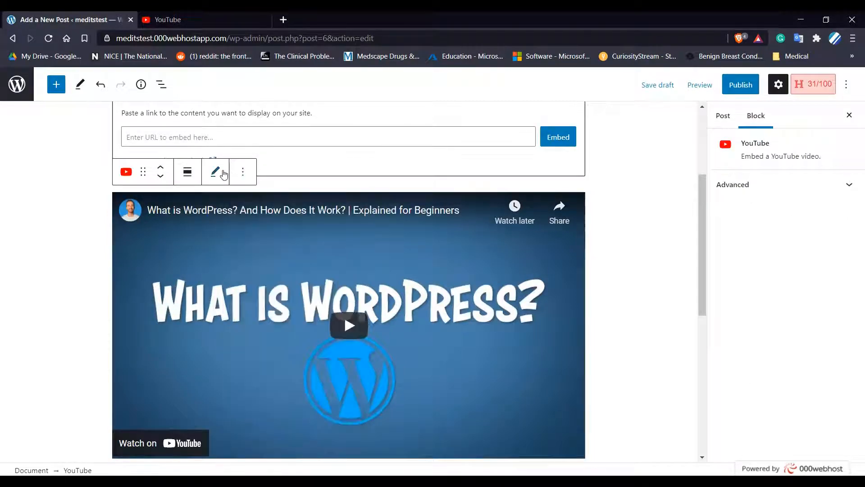
pyautogui.click(215, 171)
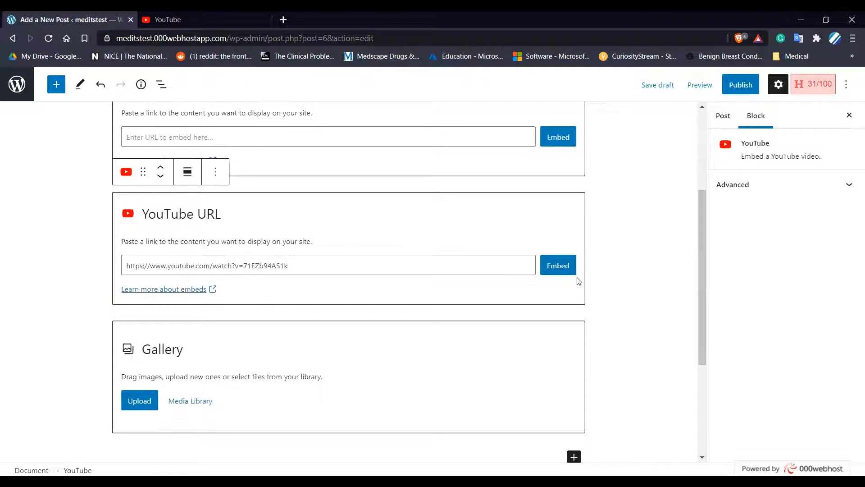
pyautogui.click(243, 180)
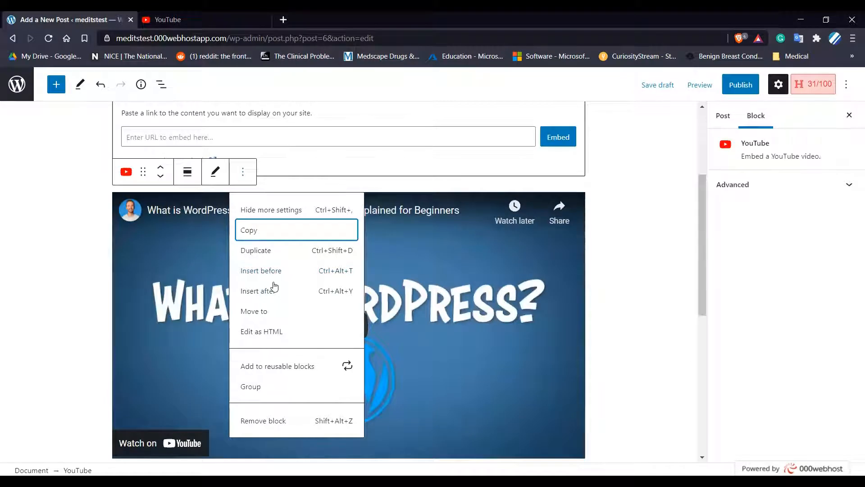
pyautogui.click(20, 300)
# - Review the post's content from the Gallery block up to the title, and open the block library again
pyautogui.scroll(-6, 20, 297)
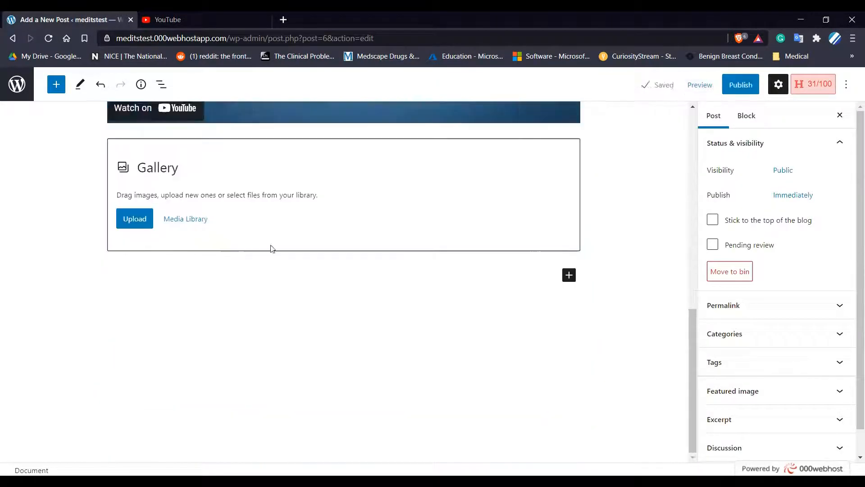
pyautogui.scroll(5, 606, 276)
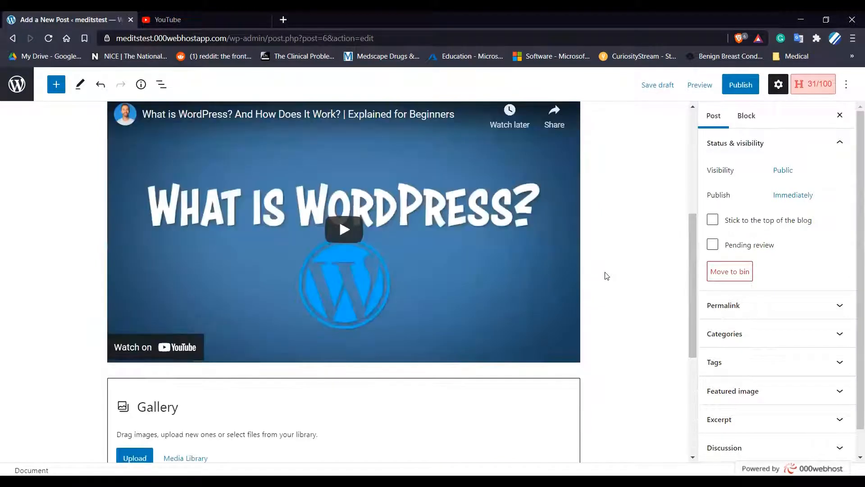
pyautogui.scroll(5, 606, 276)
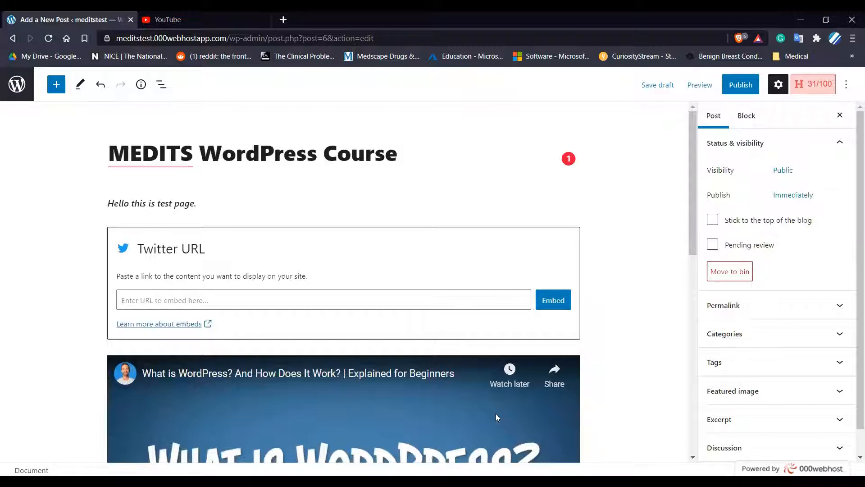
pyautogui.scroll(-2, 43, 288)
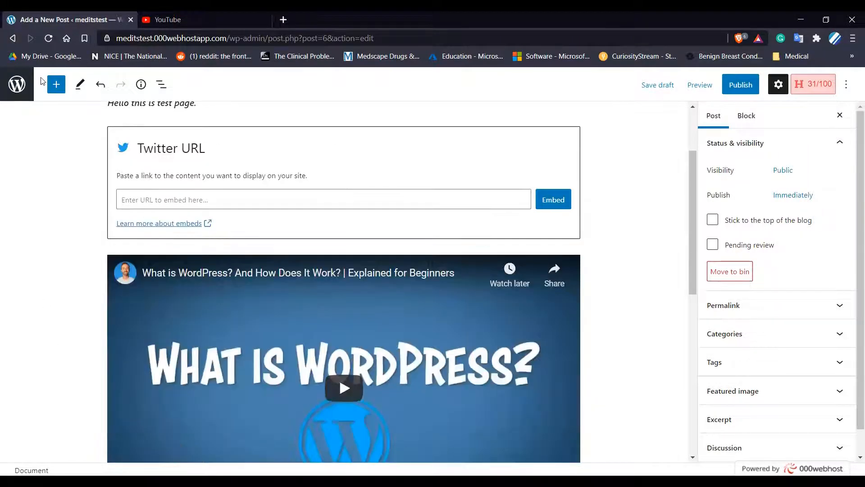
pyautogui.click(57, 84)
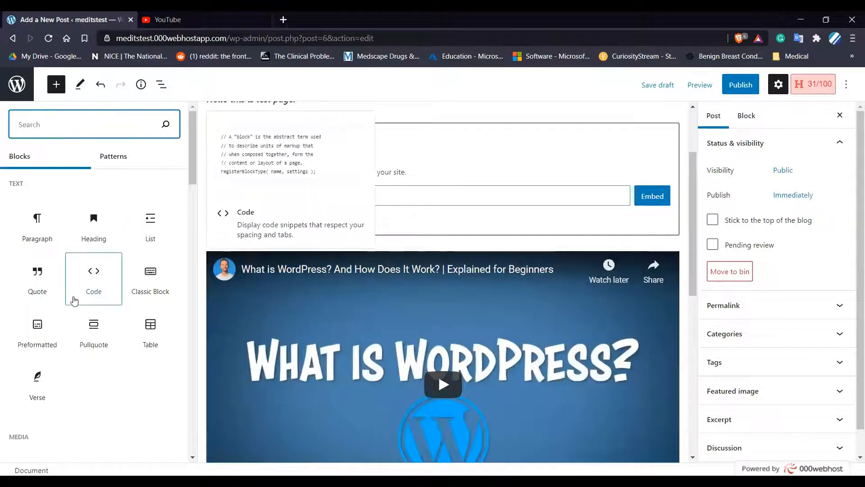
# - Examine the Text, Media and Design block types in the block library
pyautogui.scroll(-3, 73, 299)
pyautogui.scroll(-2, 74, 299)
pyautogui.scroll(2, 75, 299)
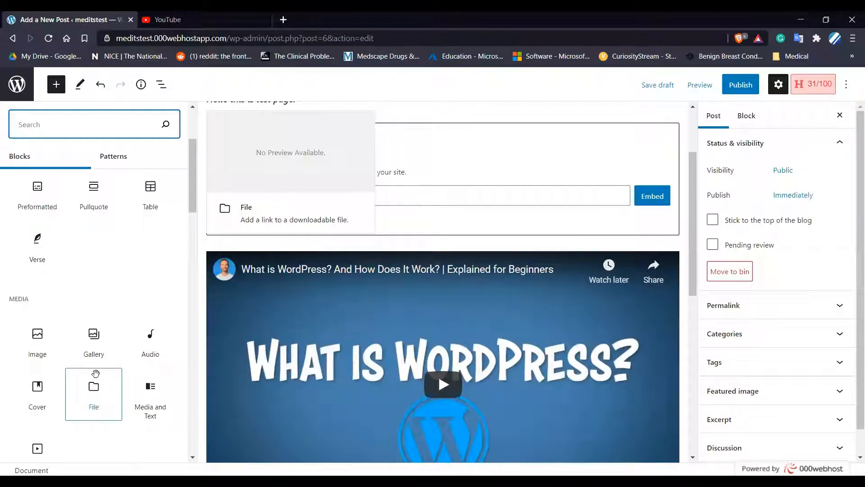
pyautogui.scroll(-2, 107, 377)
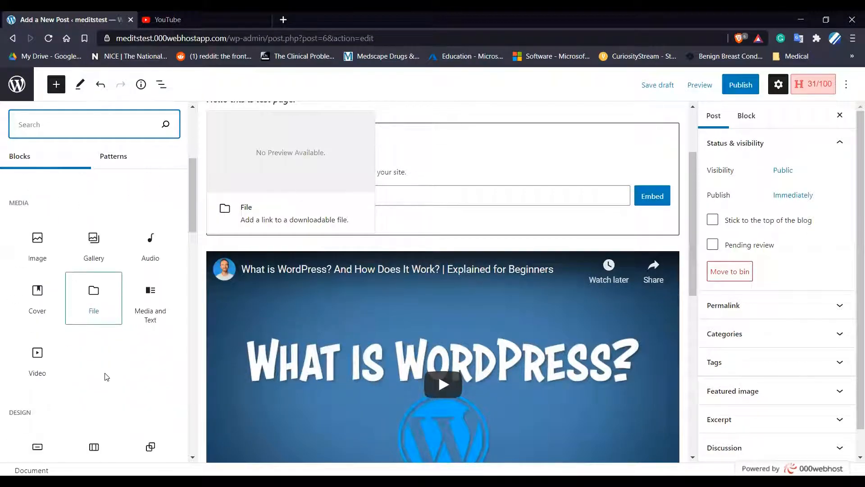
pyautogui.scroll(-2, 104, 374)
pyautogui.scroll(-1, 91, 401)
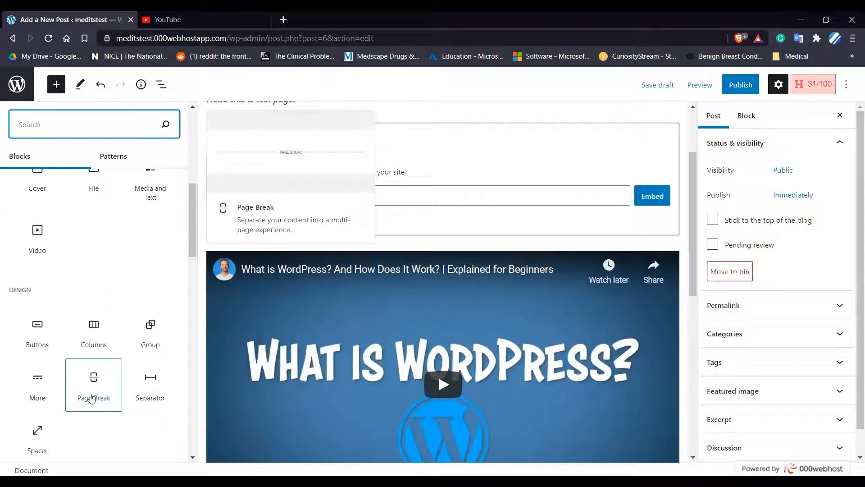
pyautogui.scroll(4, 99, 253)
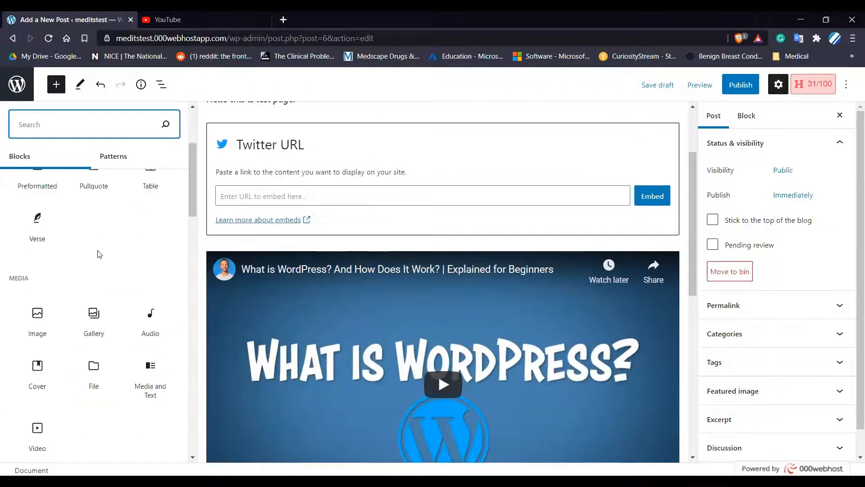
pyautogui.scroll(3, 99, 254)
pyautogui.scroll(1, 97, 252)
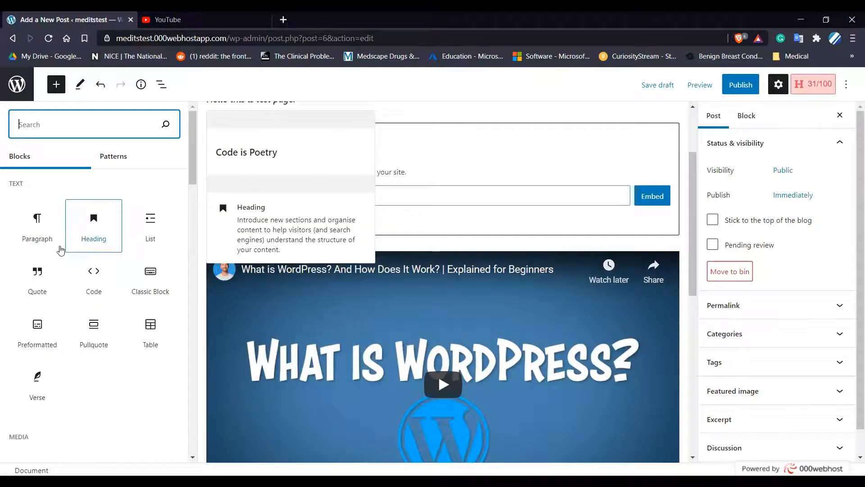
# - Review the whole block library from the Text category through Widgets to the last Embeds entries, and close it
pyautogui.scroll(-3, 70, 353)
pyautogui.scroll(-5, 69, 352)
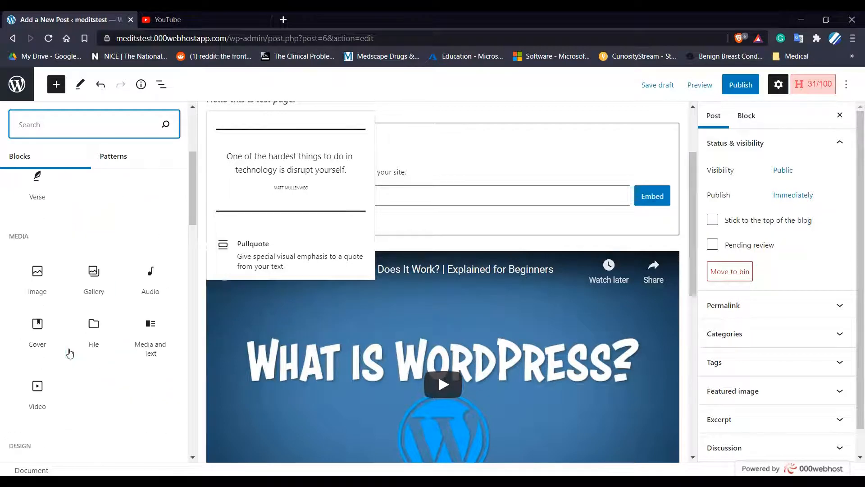
pyautogui.scroll(-1, 91, 342)
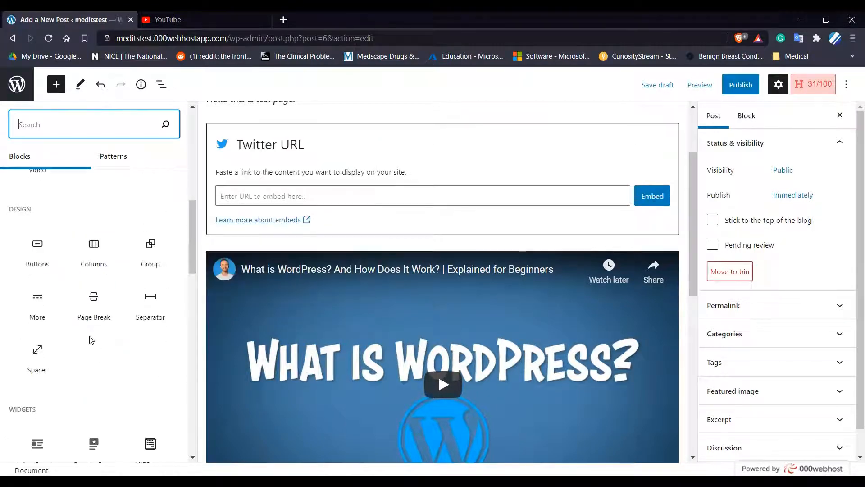
pyautogui.scroll(-4, 64, 406)
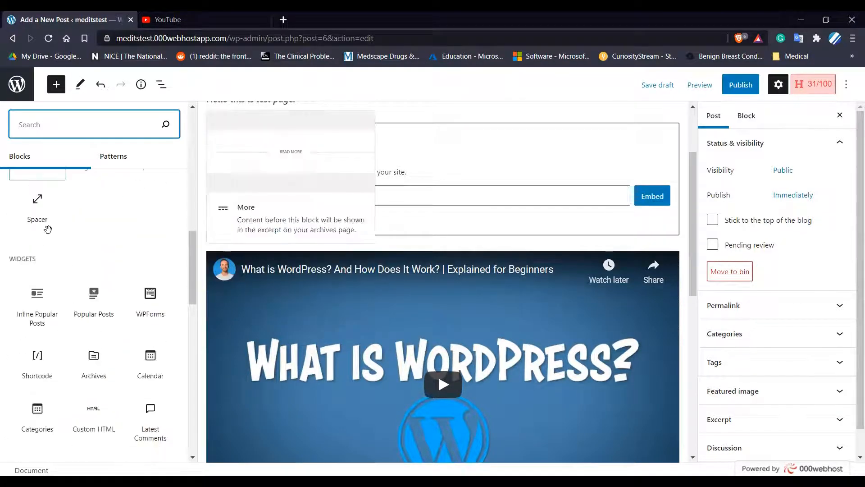
pyautogui.scroll(-1, 100, 267)
pyautogui.scroll(-2, 100, 267)
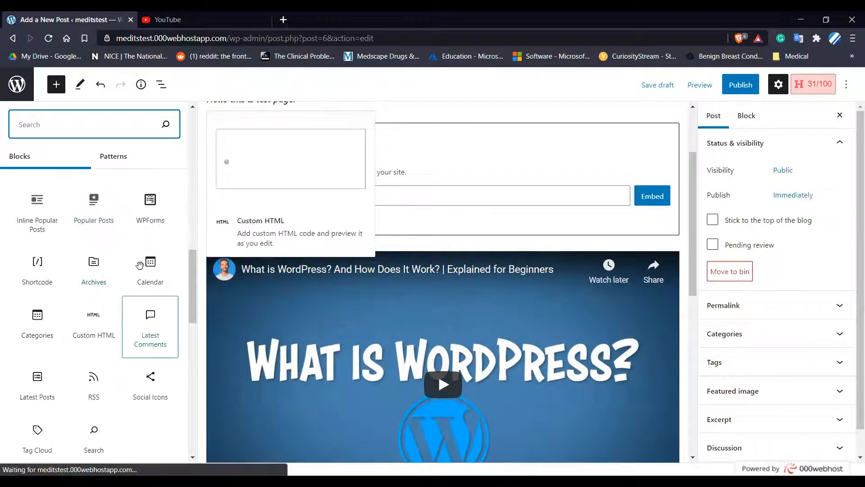
pyautogui.scroll(-5, 93, 306)
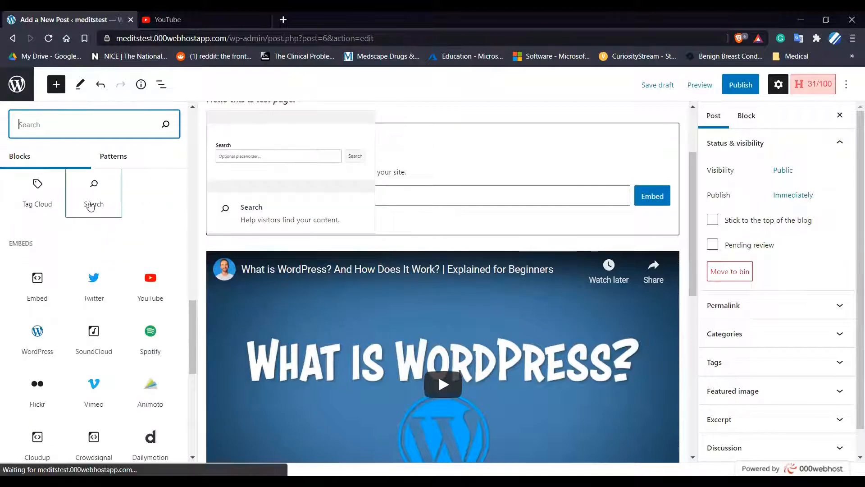
pyautogui.scroll(-2, 76, 291)
pyautogui.scroll(-4, 71, 289)
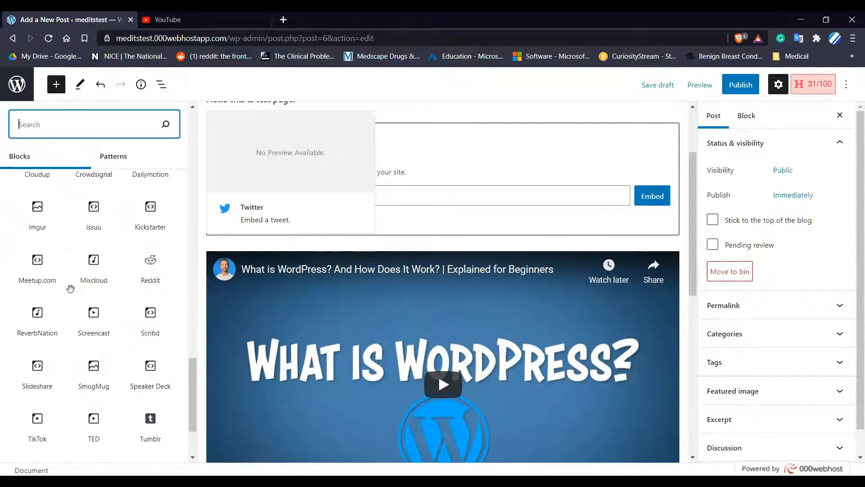
pyautogui.scroll(-2, 71, 288)
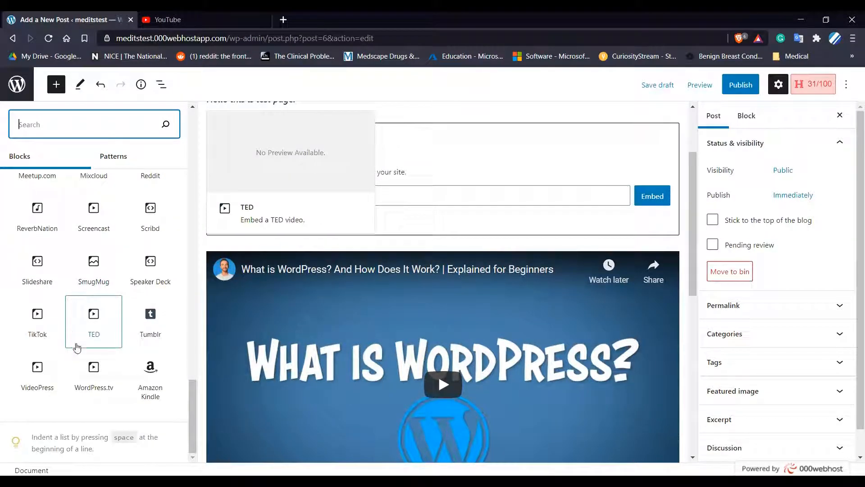
pyautogui.scroll(2, 85, 358)
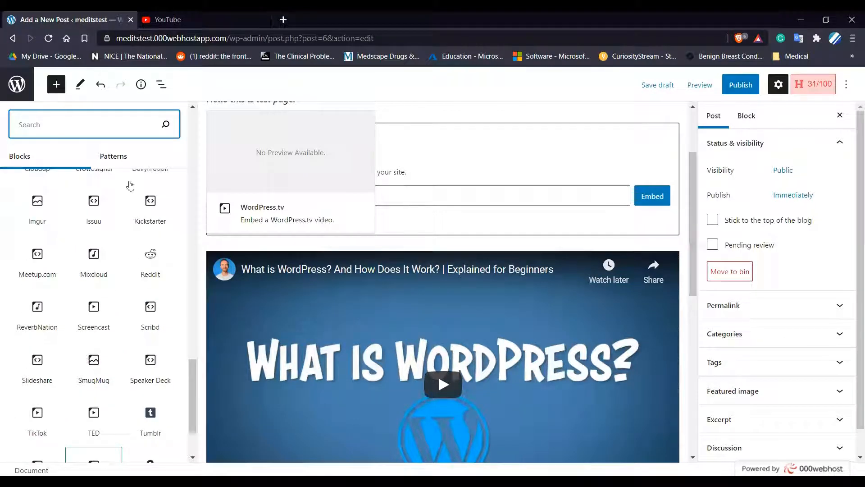
pyautogui.scroll(10, 134, 181)
pyautogui.scroll(5, 178, 160)
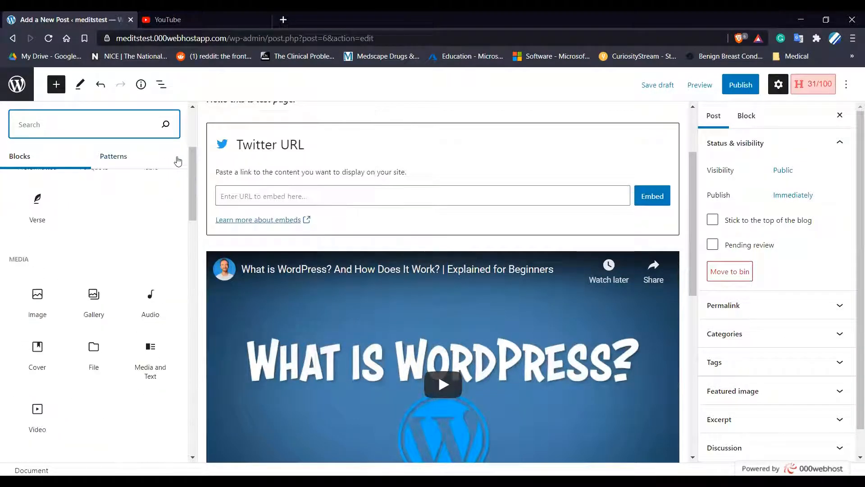
pyautogui.click(574, 118)
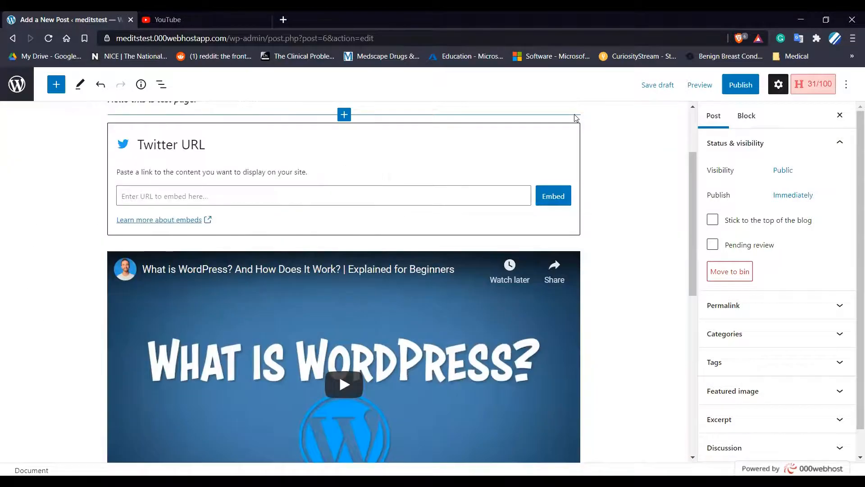
pyautogui.scroll(3, 556, 136)
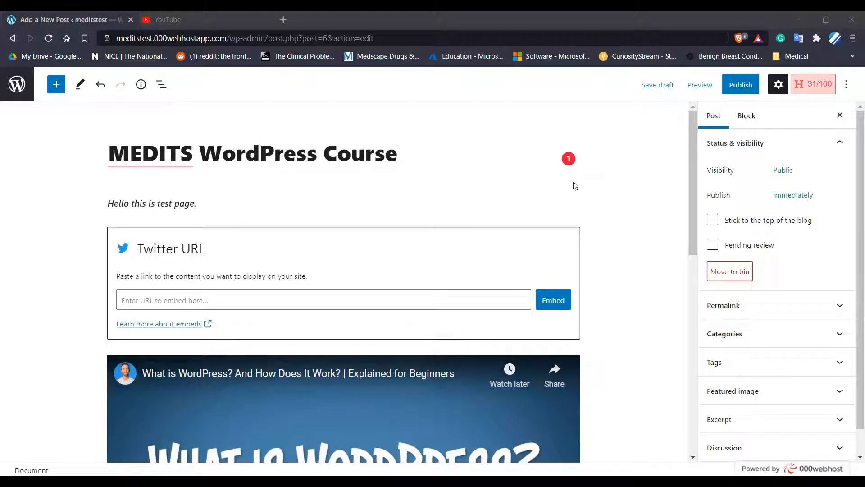
pyautogui.scroll(-1, 606, 225)
pyautogui.scroll(-3, 606, 224)
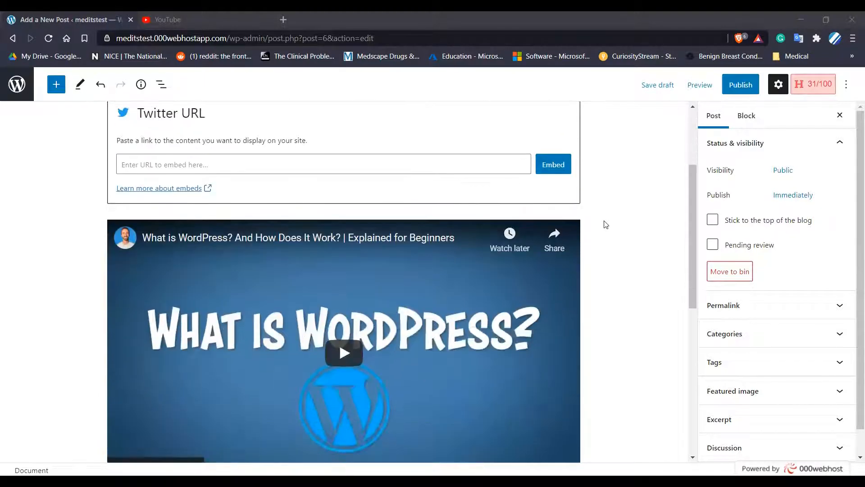
pyautogui.scroll(2, 606, 224)
pyautogui.scroll(1, 617, 221)
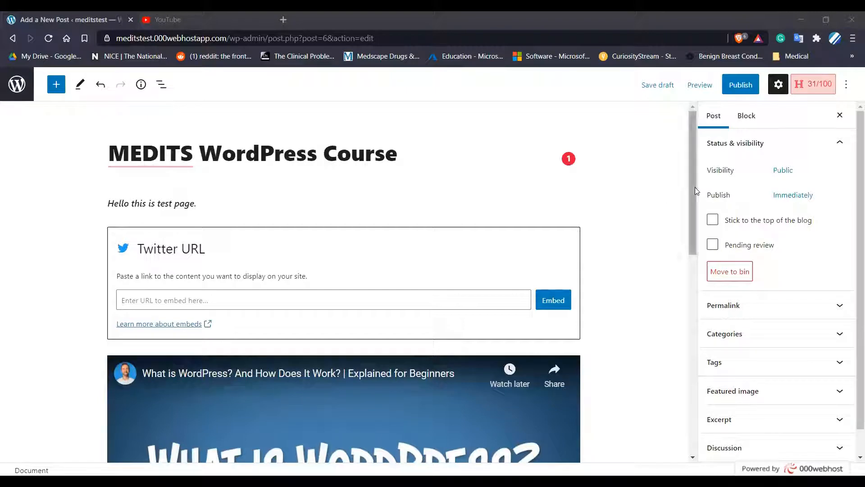
pyautogui.moveTo(695, 187); pyautogui.dragTo(701, 219)
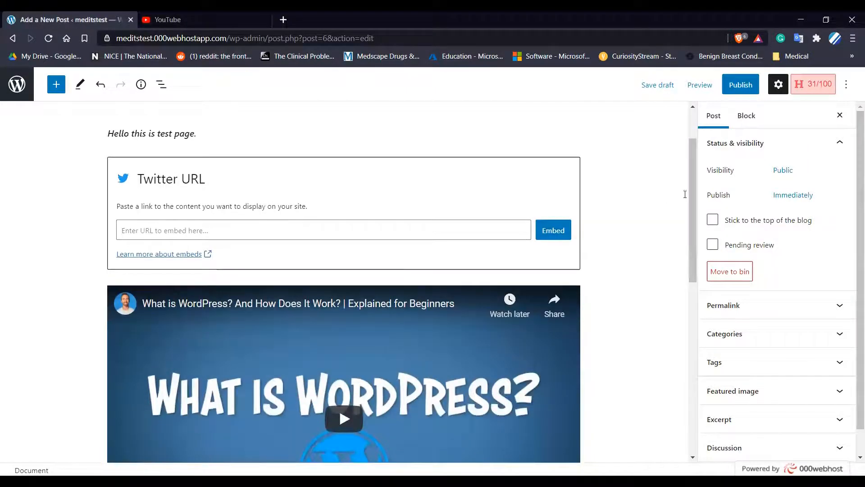
pyautogui.scroll(3, 662, 166)
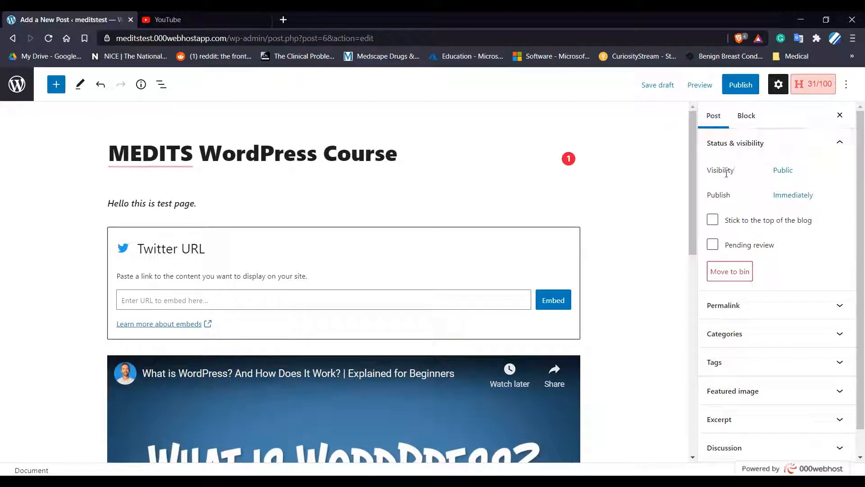
# - Examine the post's visibility options and try the Private setting, declining to publish the post privately
pyautogui.click(782, 172)
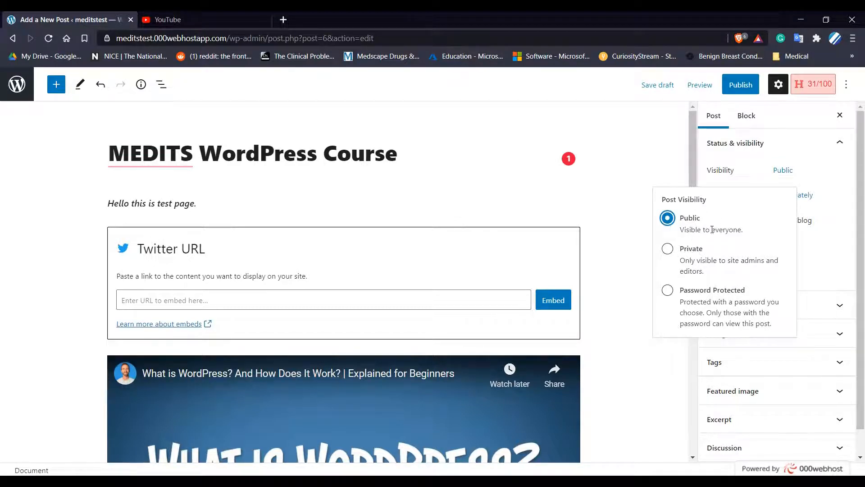
pyautogui.click(640, 168)
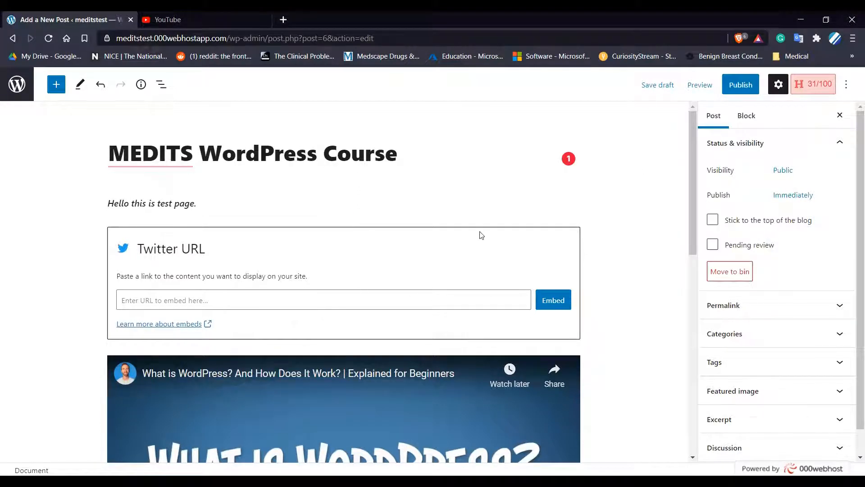
pyautogui.click(781, 171)
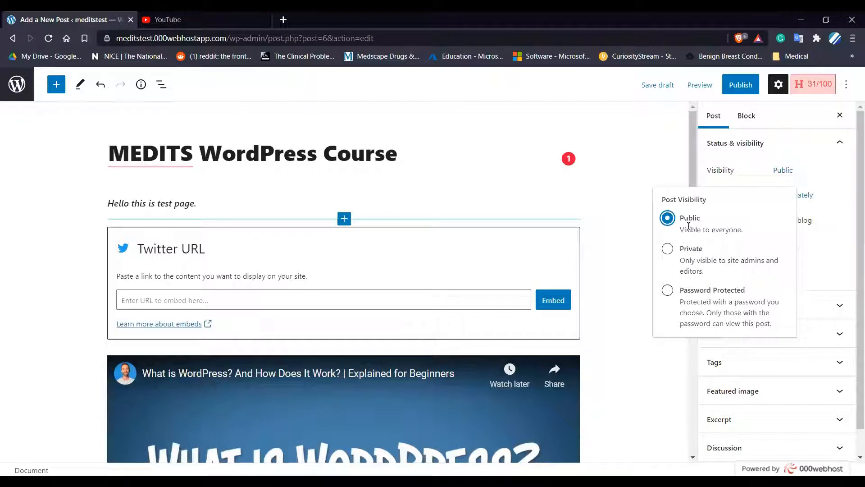
pyautogui.click(667, 248)
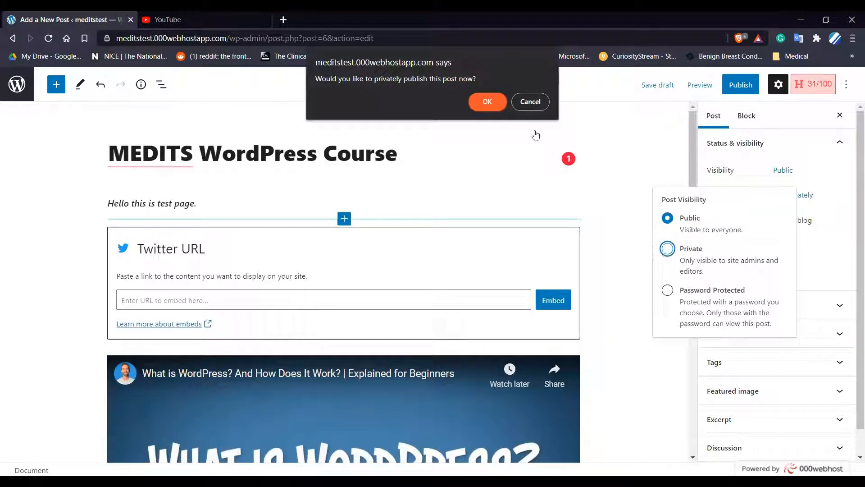
pyautogui.click(531, 102)
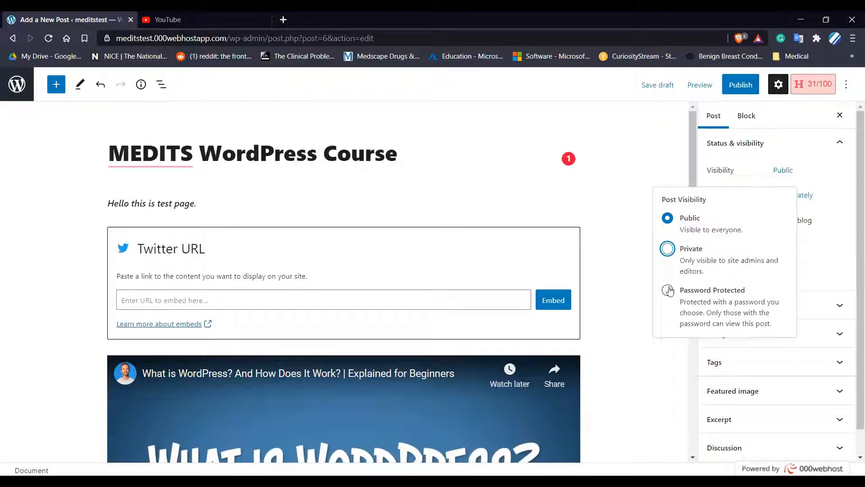
pyautogui.click(646, 203)
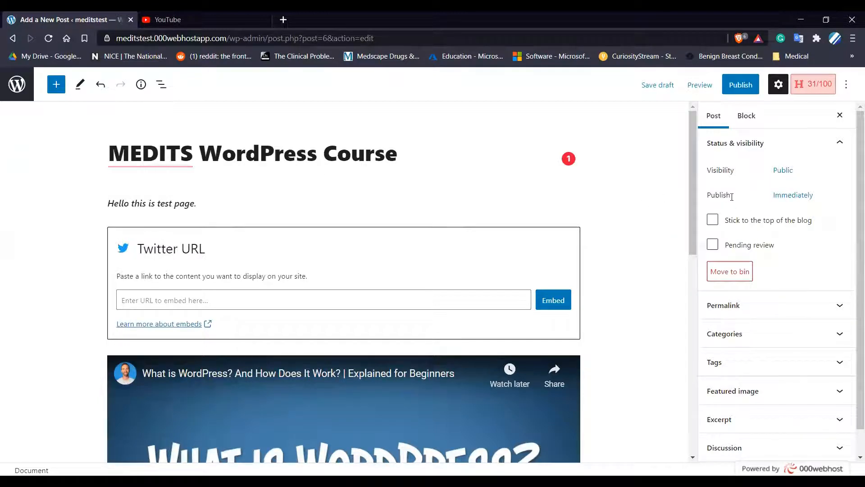
# - Schedule the post's publication for 30 May 2021 at 4:10 pm
pyautogui.click(789, 197)
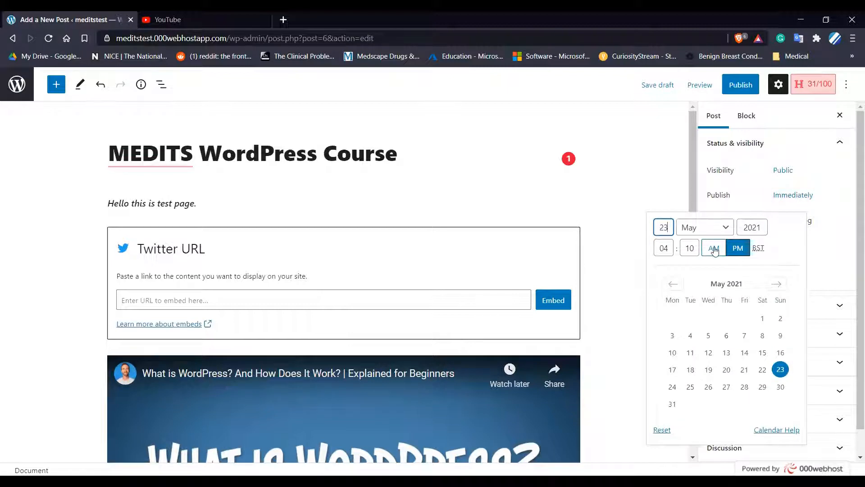
pyautogui.click(780, 387)
pyautogui.click(765, 389)
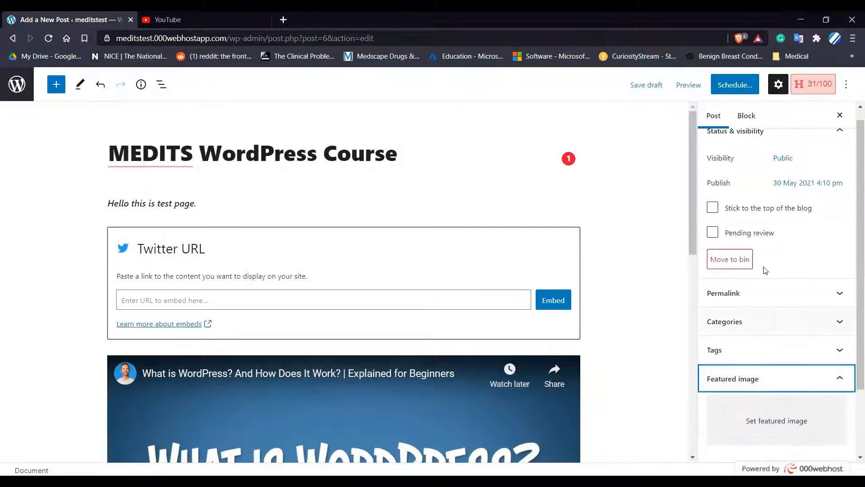
# - Reset the post's publish date so that it publishes immediately
pyautogui.scroll(1, 765, 270)
pyautogui.click(801, 195)
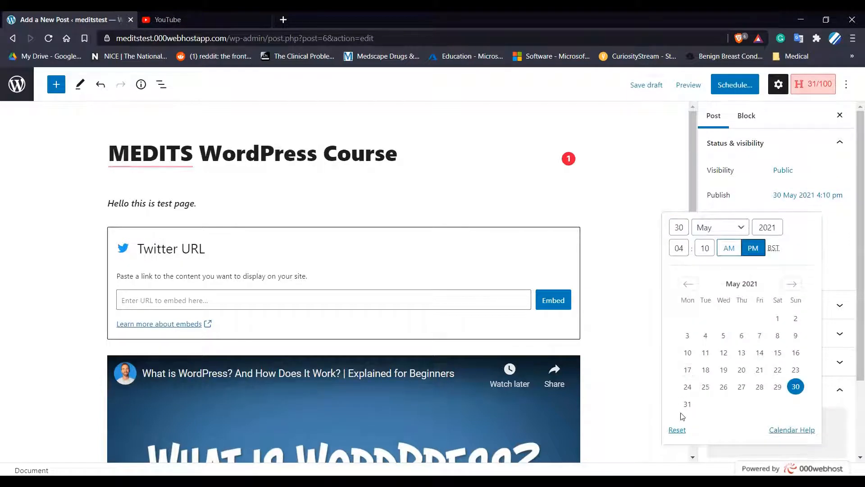
pyautogui.click(678, 428)
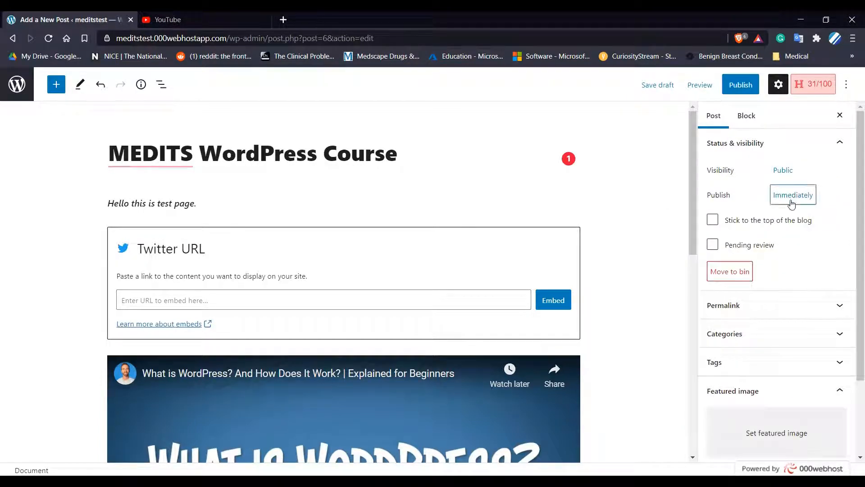
# - Save the post as a draft and leave the editor for the posts list
pyautogui.click(637, 125)
pyautogui.scroll(10, 637, 125)
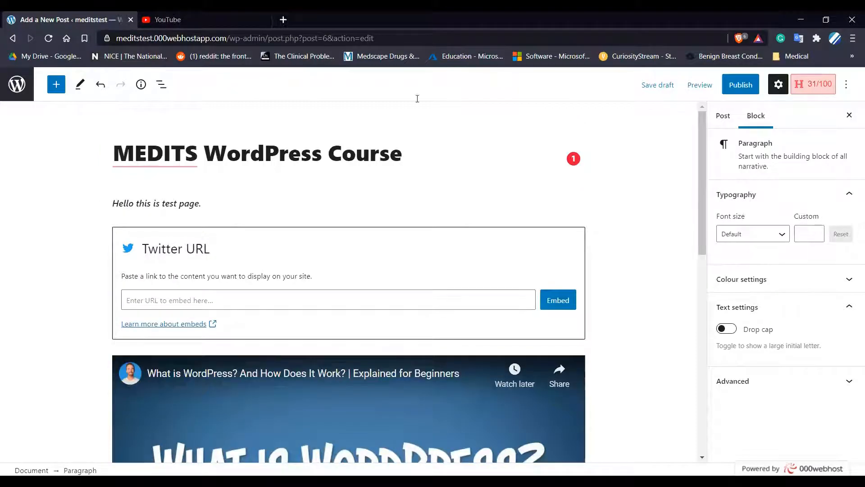
pyautogui.click(652, 87)
pyautogui.click(4, 90)
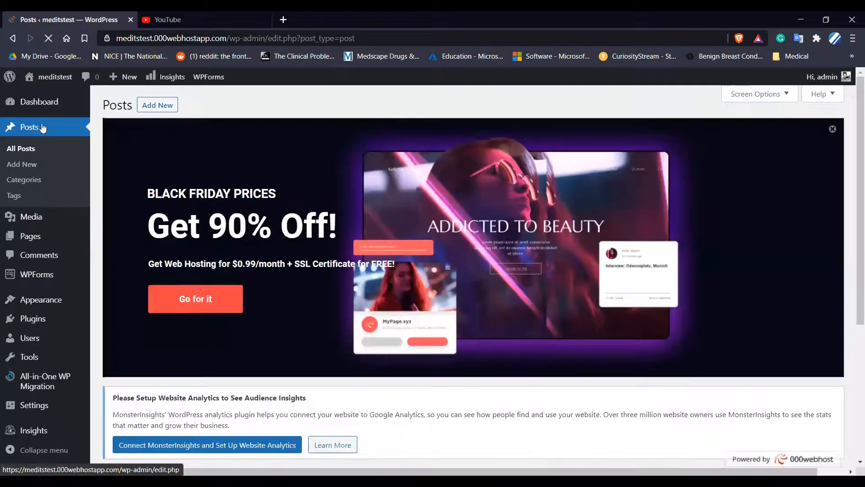
# - Reload the full posts list and open the MEDITS WordPress Course draft for editing
pyautogui.click(42, 128)
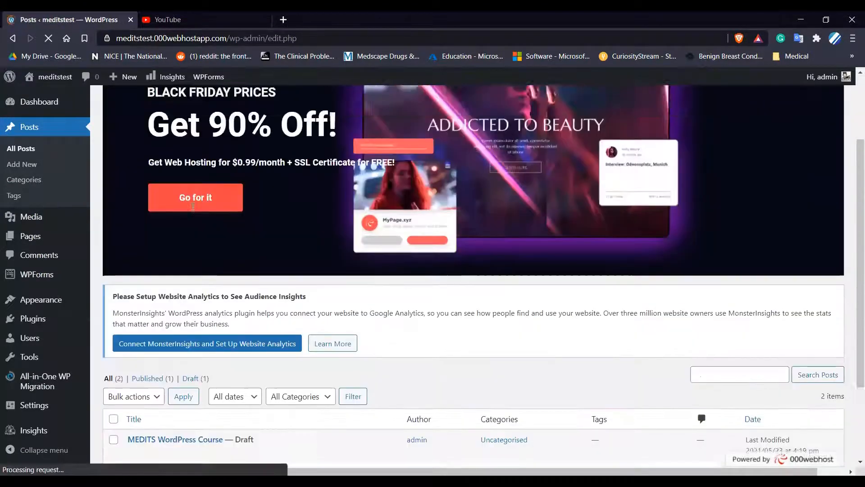
pyautogui.scroll(-2, 194, 210)
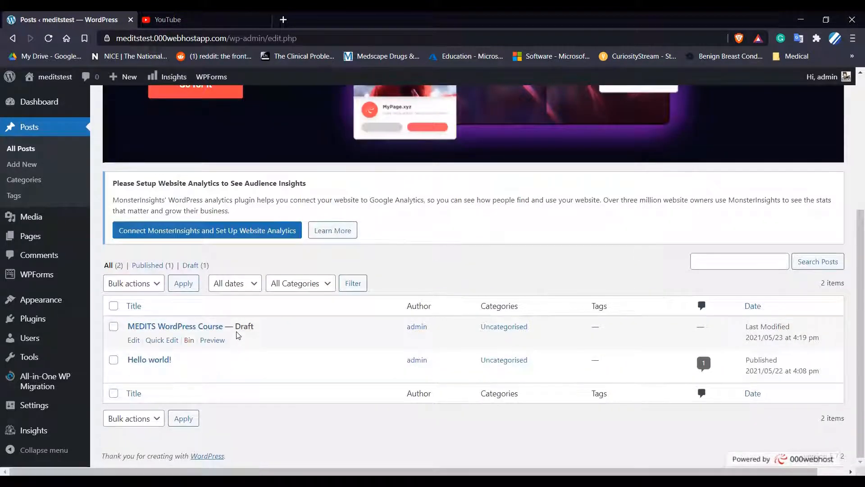
pyautogui.click(133, 342)
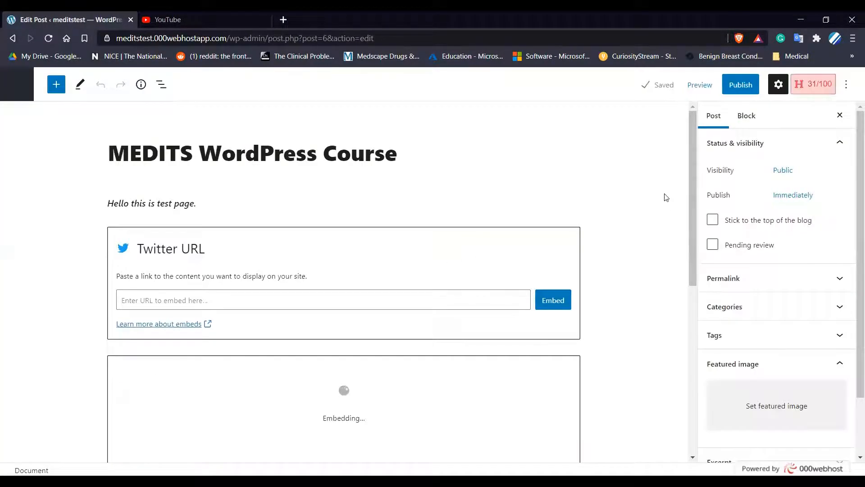
# - Switch the option that sticks the post to the top of the blog on and back off
pyautogui.scroll(-1, 664, 197)
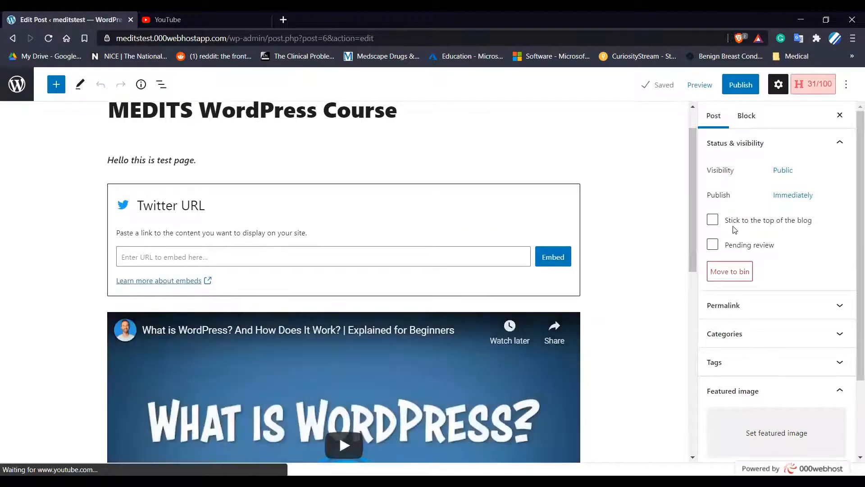
pyautogui.scroll(-1, 735, 230)
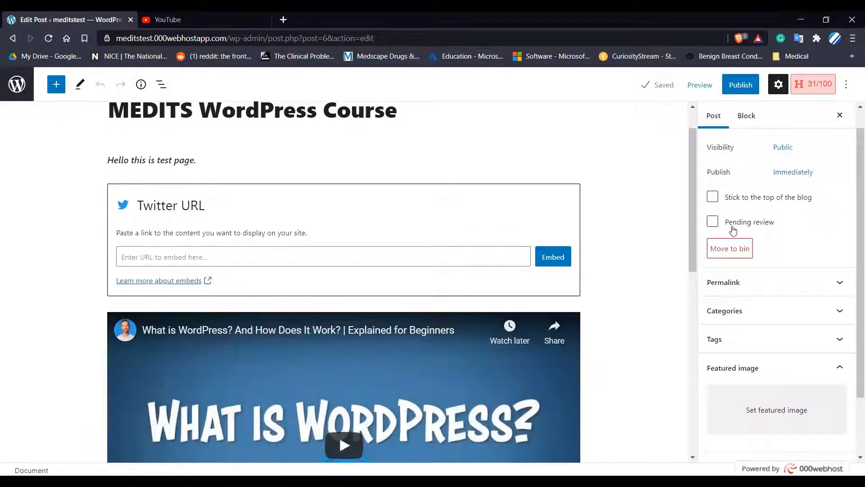
pyautogui.click(713, 201)
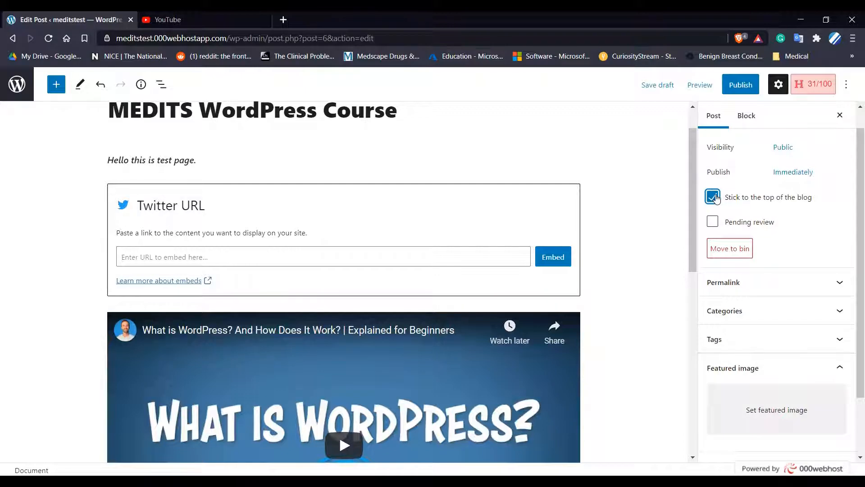
pyautogui.click(713, 198)
# - Mark the post as pending review and clear that mark again
pyautogui.click(714, 222)
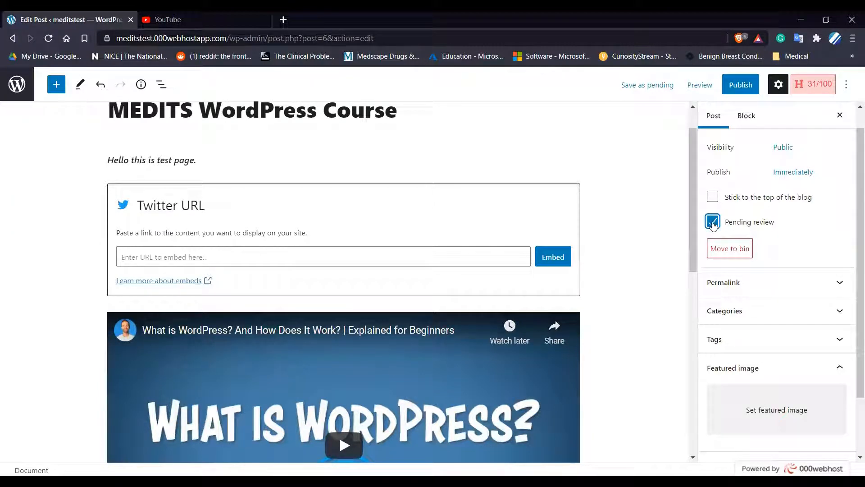
pyautogui.click(713, 225)
pyautogui.click(715, 226)
pyautogui.click(716, 227)
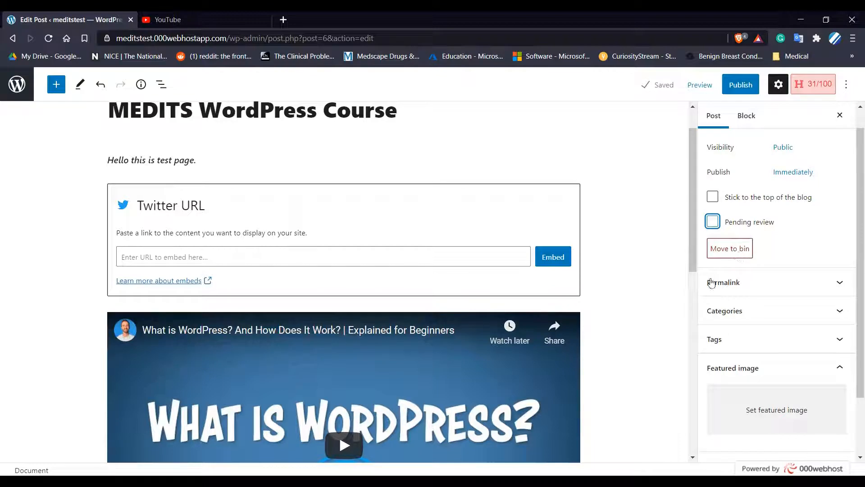
# - Expand the post's permalink settings and examine the URL slug and the View Post link
pyautogui.scroll(-1, 680, 290)
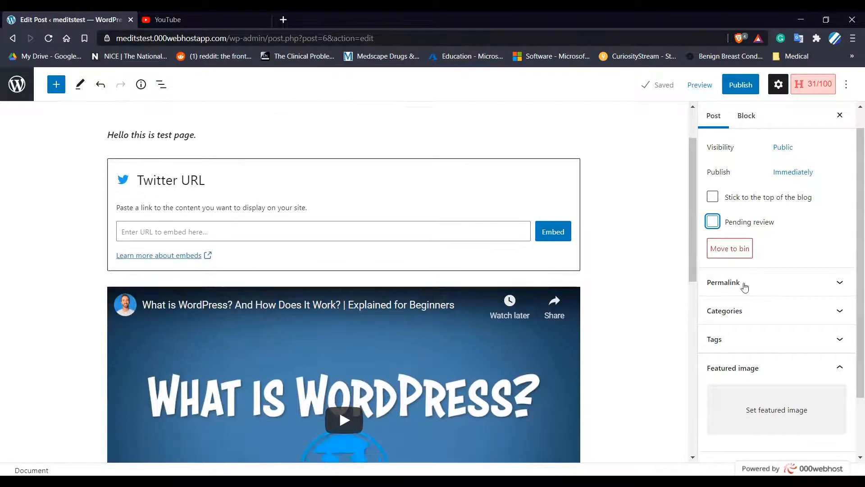
pyautogui.scroll(-2, 784, 261)
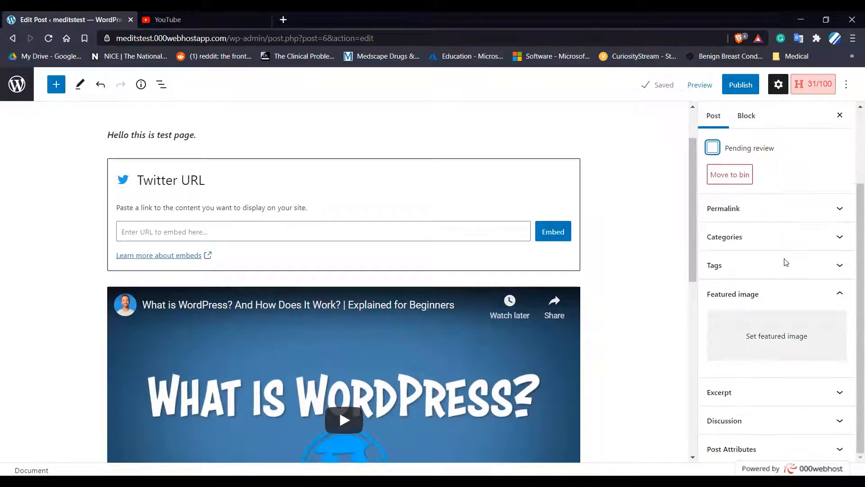
pyautogui.click(824, 210)
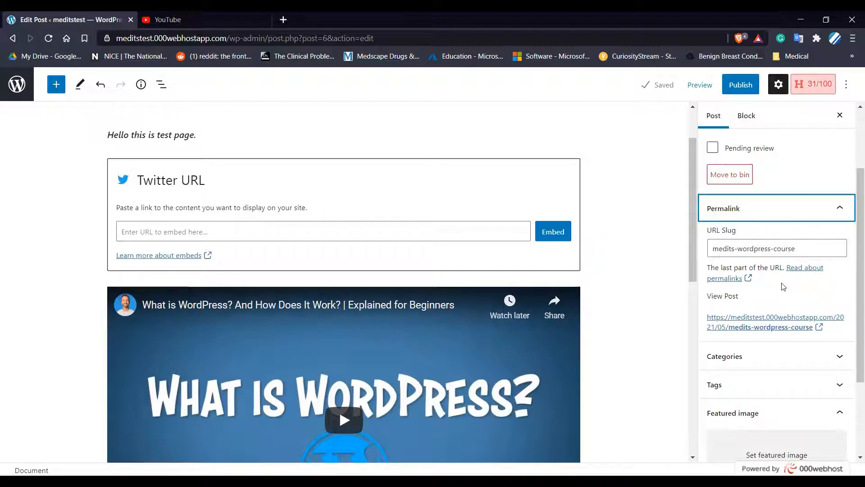
pyautogui.scroll(-1, 779, 283)
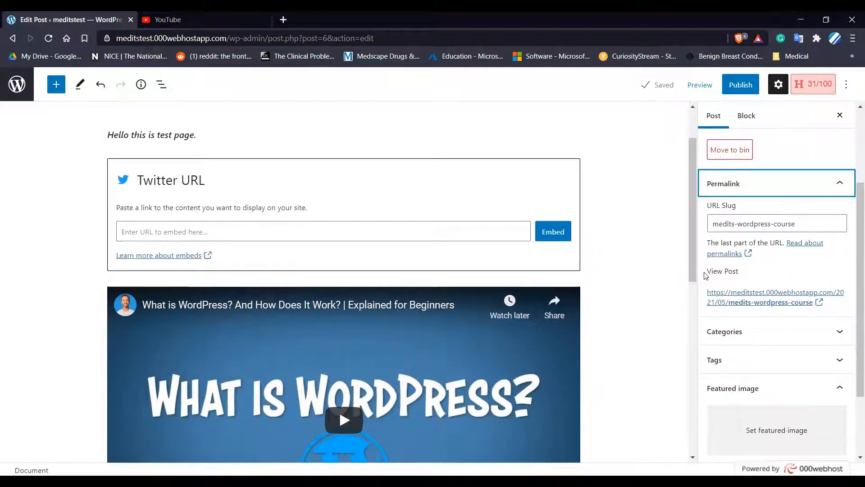
pyautogui.moveTo(706, 271); pyautogui.dragTo(739, 272)
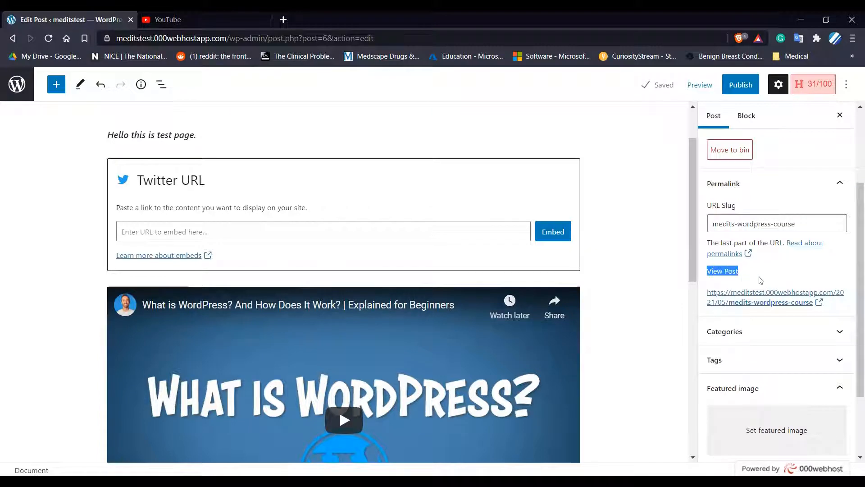
pyautogui.click(762, 280)
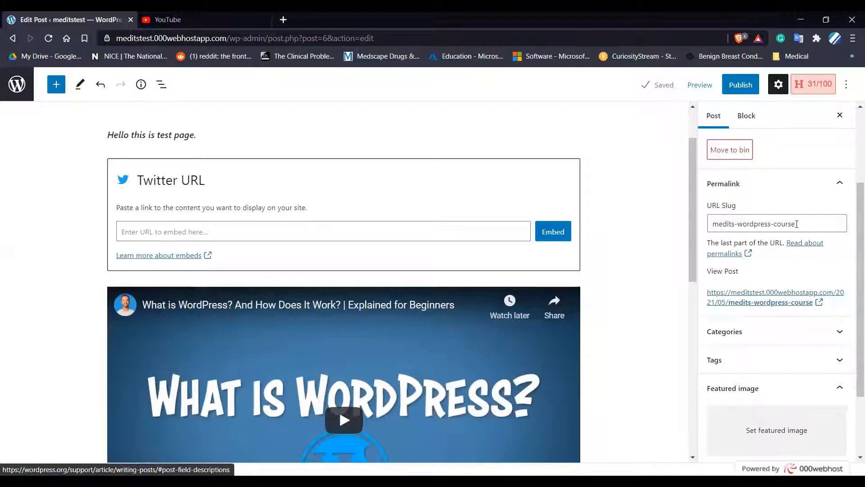
# - Shorten the post's URL slug to medits-wordpress
pyautogui.click(796, 223)
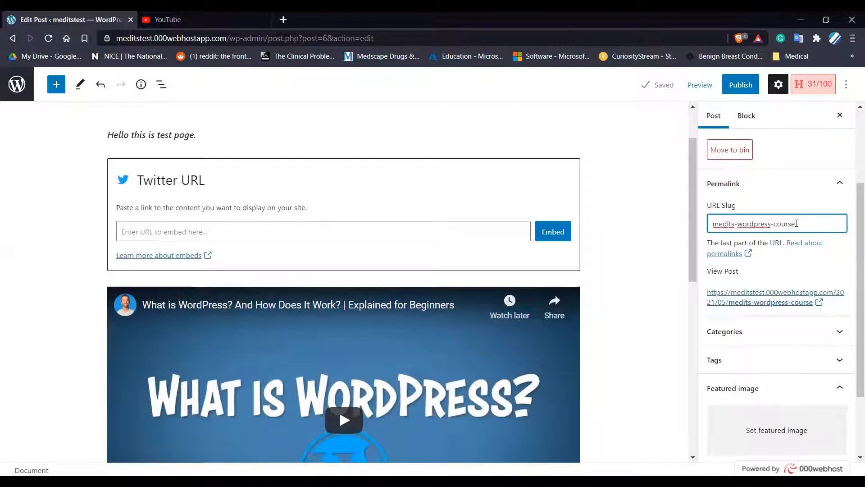
pyautogui.press('BackSpace')
pyautogui.press('BackSpace')
pyautogui.press('BackSpace')
pyautogui.press('BackSpace')
pyautogui.press('BackSpace')
pyautogui.press('BackSpace')
pyautogui.press('BackSpace')
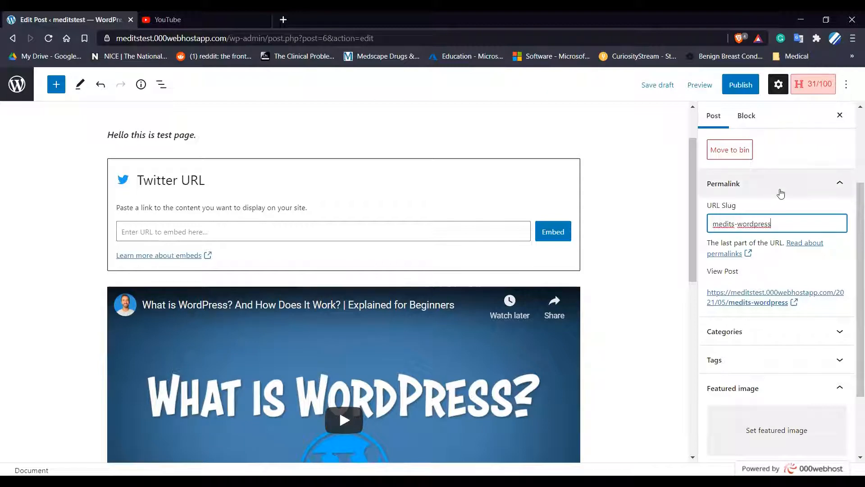
pyautogui.click(783, 207)
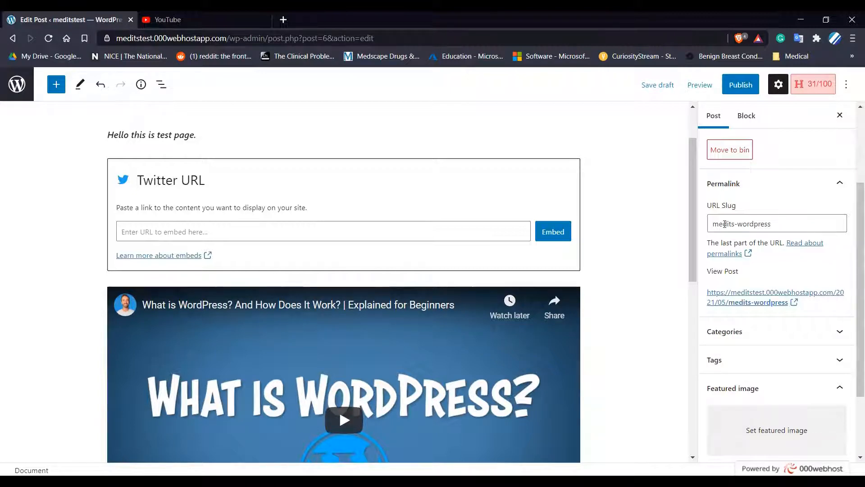
# - Examine the edited URL slug and the post link built from it in the permalink settings
pyautogui.doubleClick(724, 224)
pyautogui.tripleClick(724, 224)
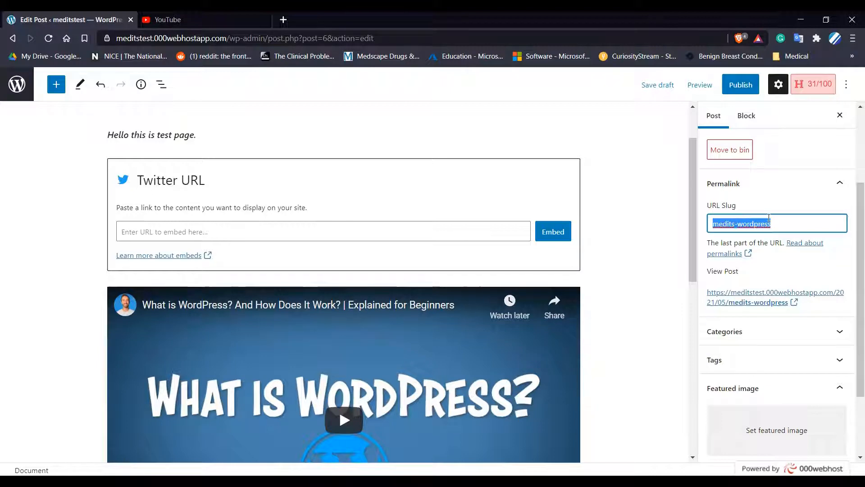
pyautogui.click(781, 224)
pyautogui.scroll(-2, 781, 224)
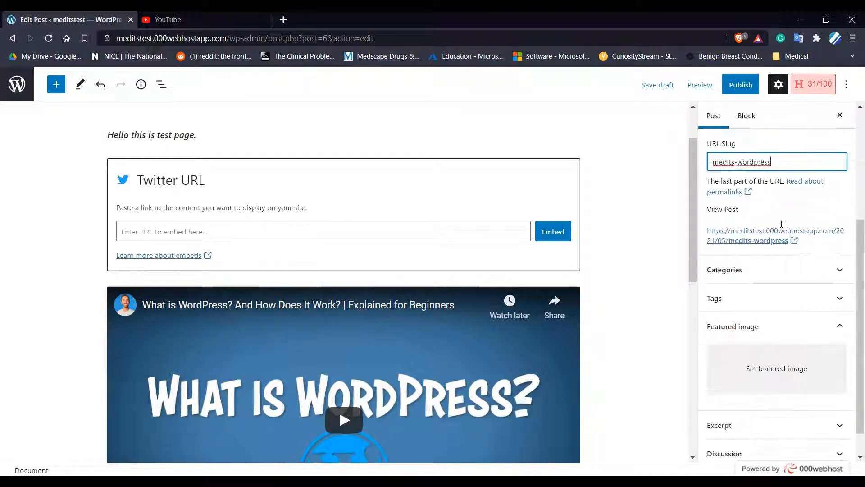
pyautogui.scroll(2, 786, 209)
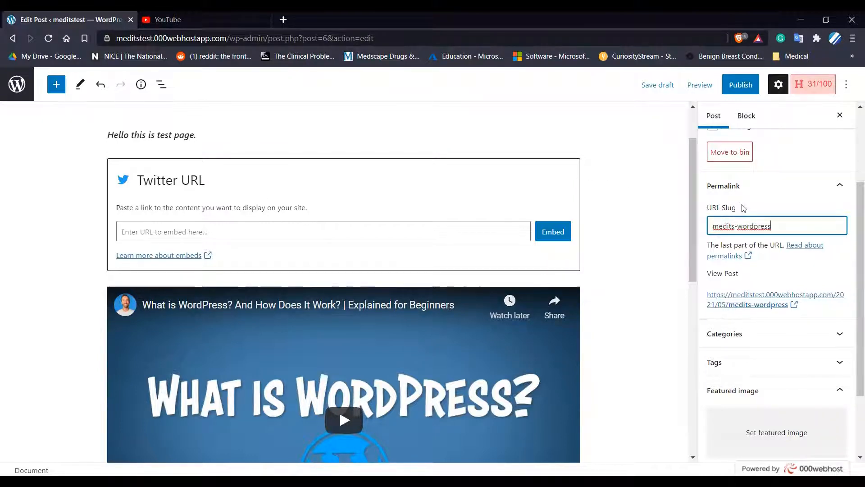
pyautogui.tripleClick(742, 227)
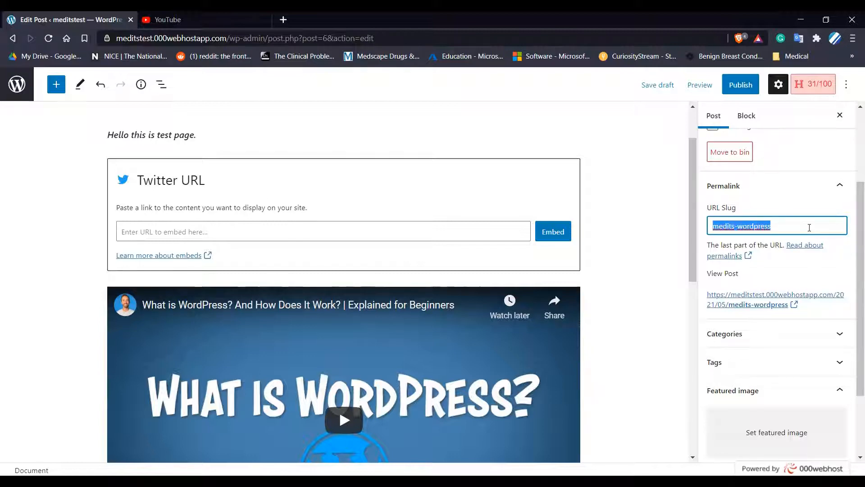
pyautogui.click(796, 227)
pyautogui.scroll(-3, 795, 228)
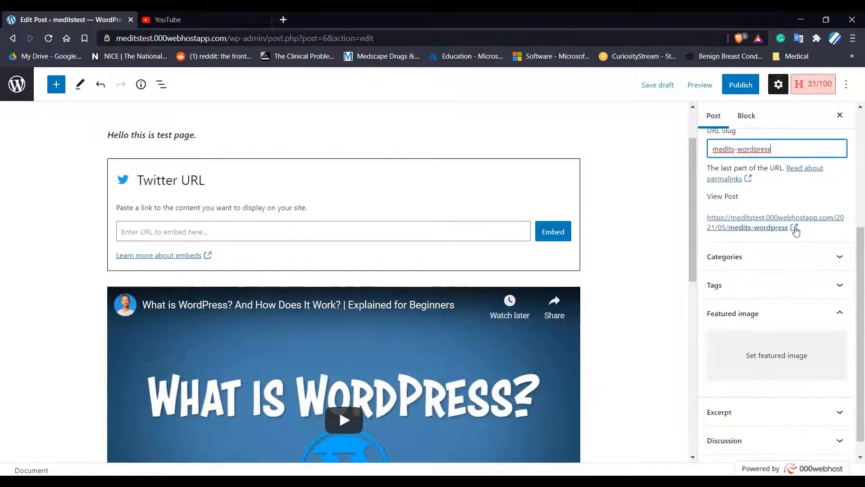
pyautogui.tripleClick(716, 150)
pyautogui.scroll(1, 729, 172)
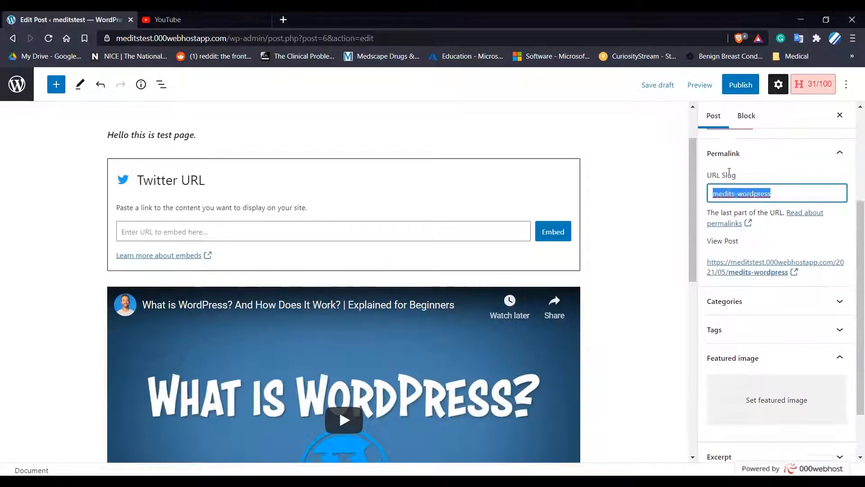
# - Expand the post's category settings and remove the post from the Uncategorised category
pyautogui.scroll(-2, 783, 207)
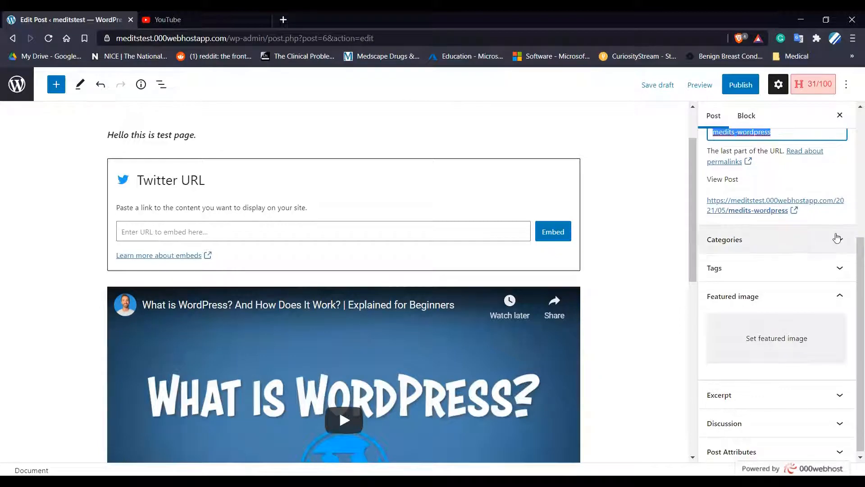
pyautogui.click(836, 238)
pyautogui.click(768, 243)
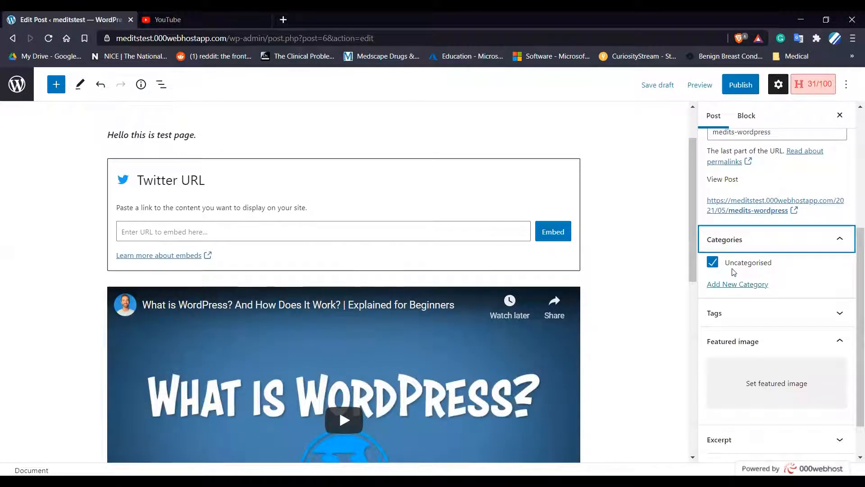
pyautogui.scroll(-1, 733, 272)
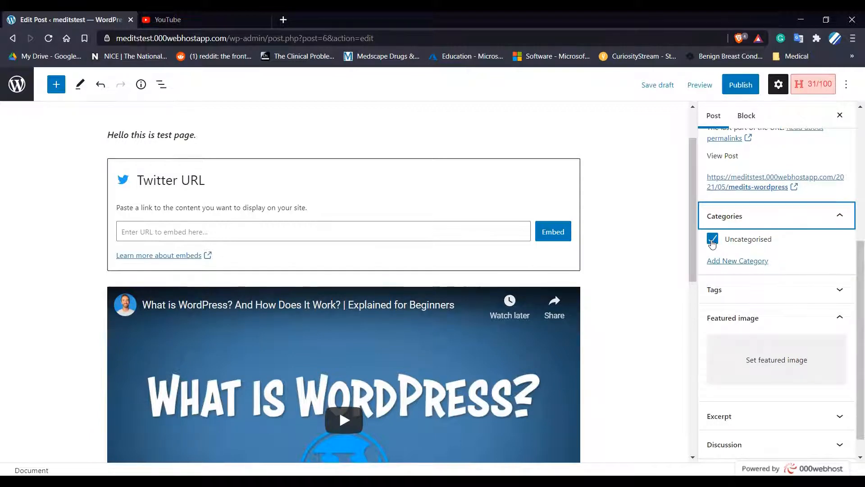
pyautogui.click(712, 241)
# - Add a new top-level category named Test to the post
pyautogui.click(730, 264)
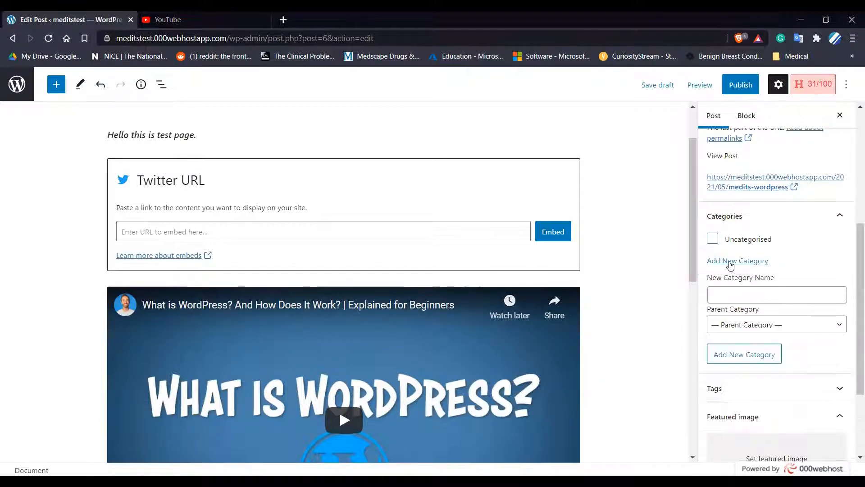
pyautogui.click(727, 294)
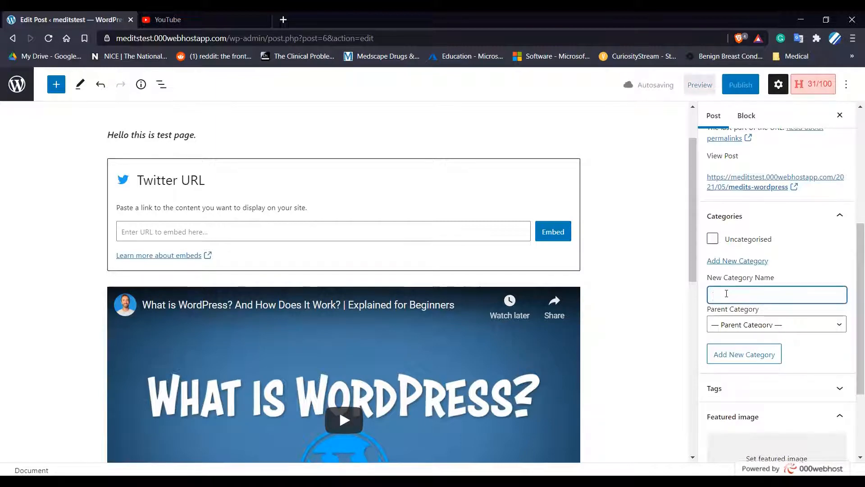
pyautogui.write('Test')
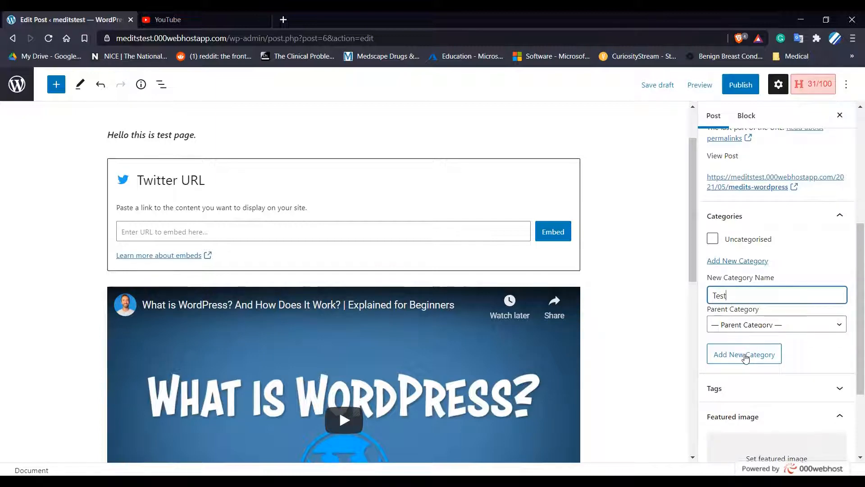
pyautogui.click(745, 358)
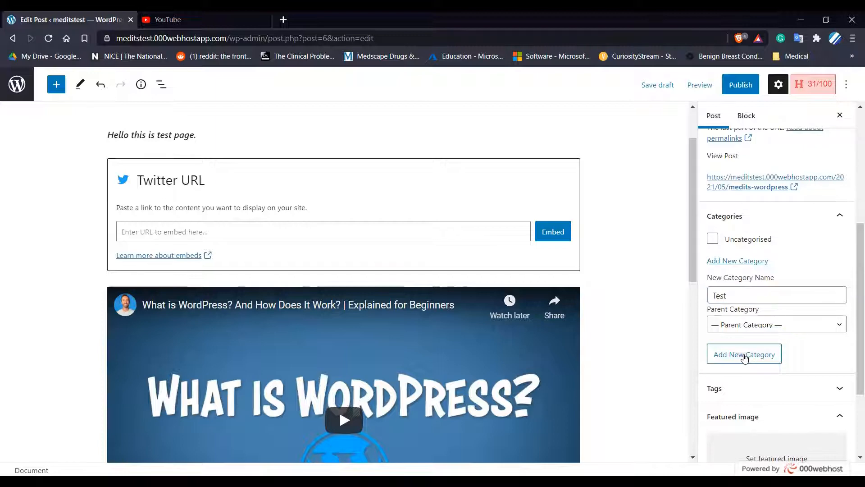
pyautogui.click(744, 358)
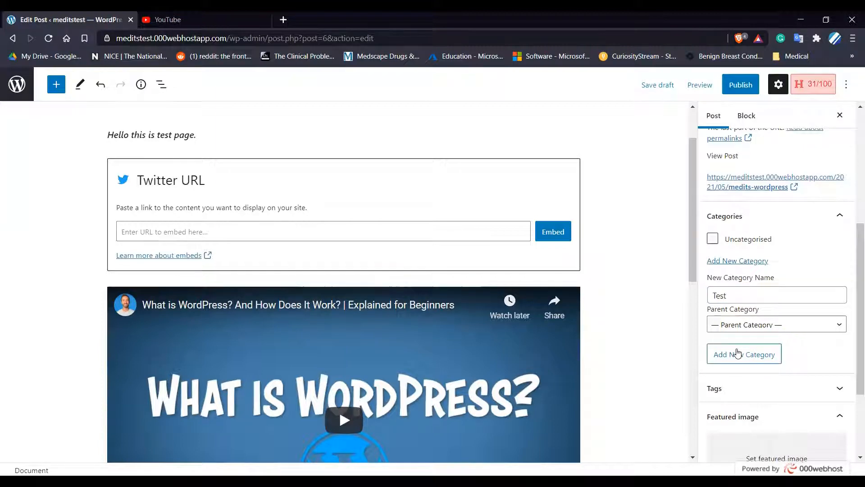
pyautogui.click(737, 353)
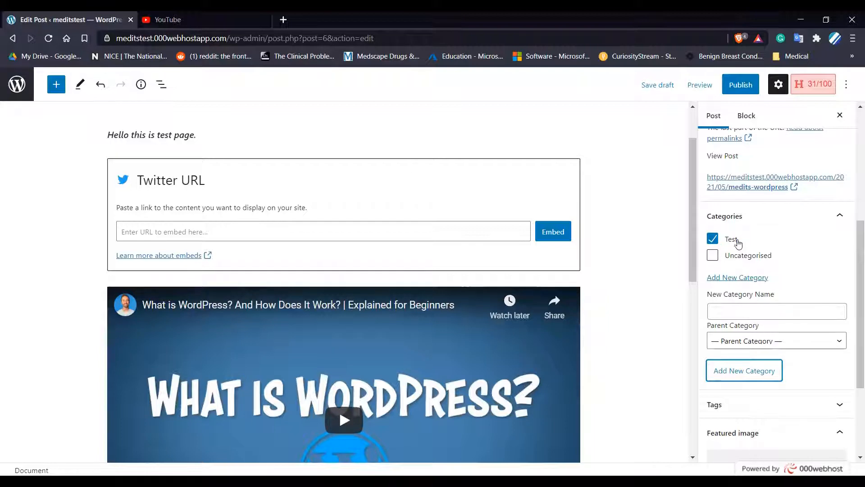
# - Add a new category named In with Test as its parent category
pyautogui.click(711, 310)
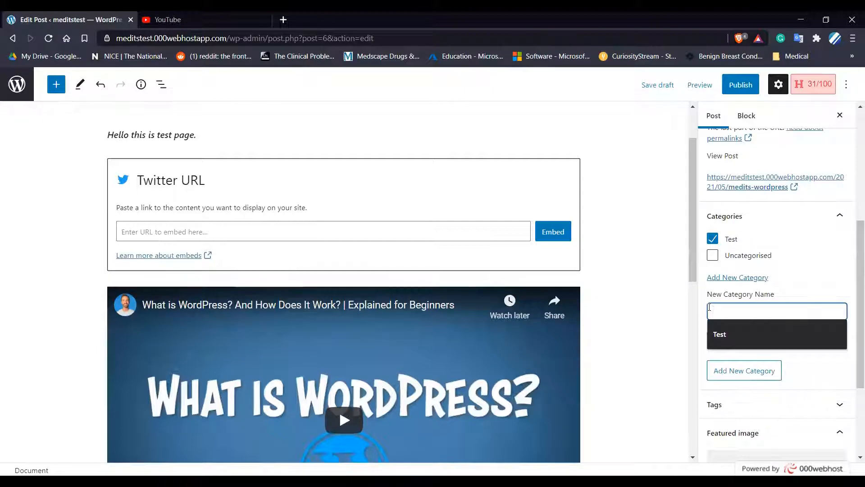
pyautogui.write('In')
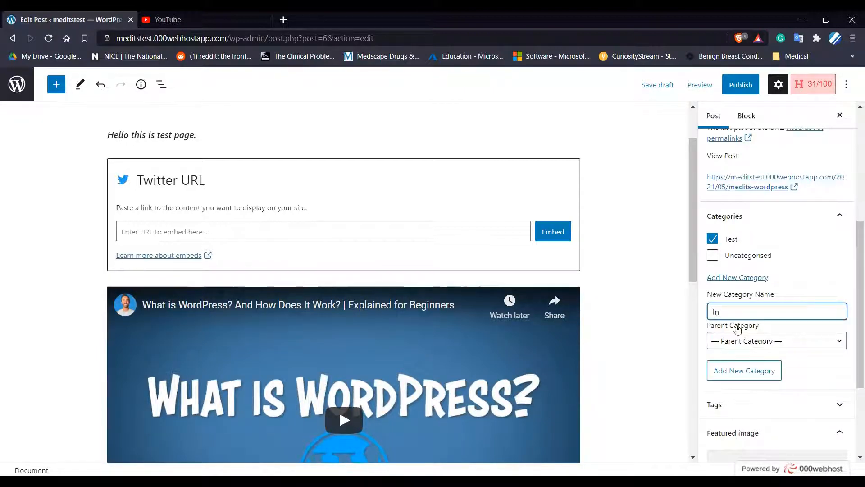
pyautogui.click(763, 341)
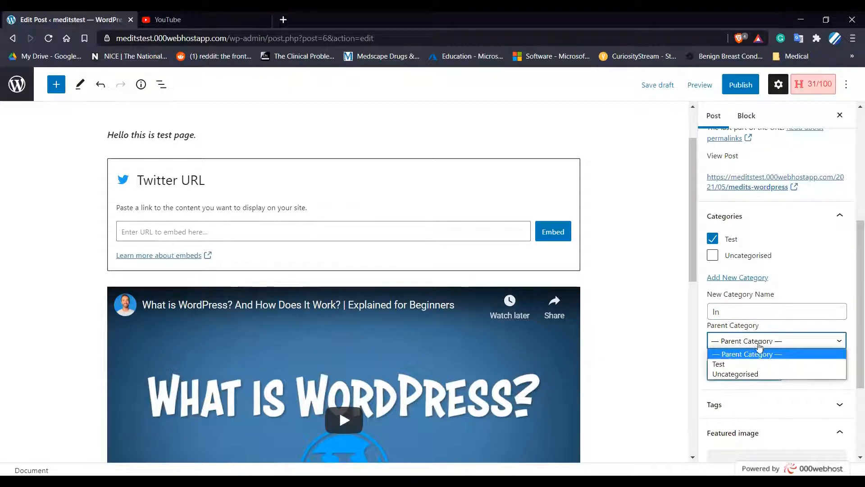
pyautogui.click(739, 365)
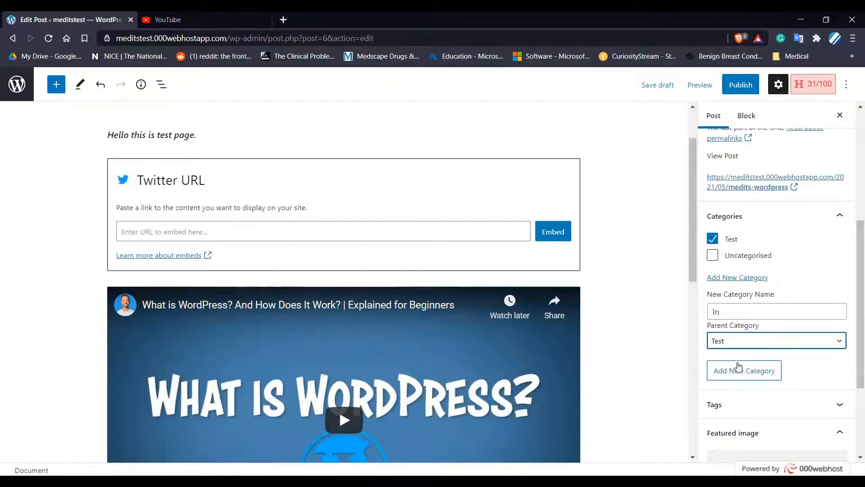
pyautogui.click(731, 375)
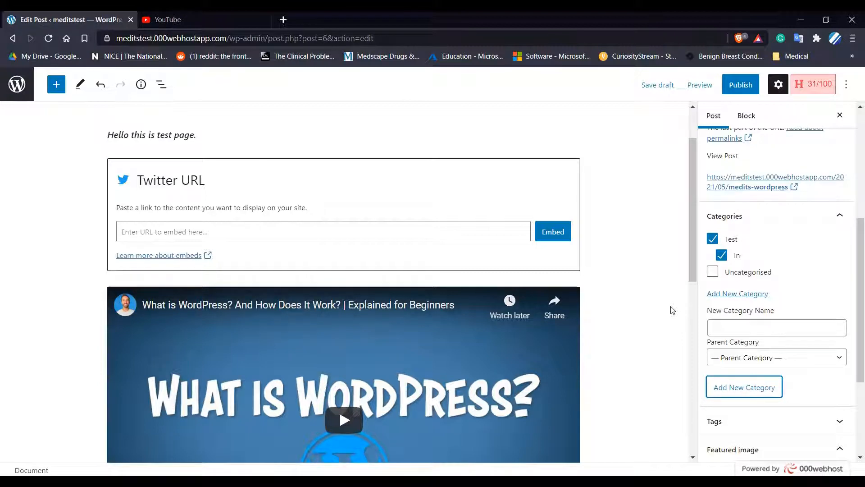
pyautogui.scroll(1, 672, 310)
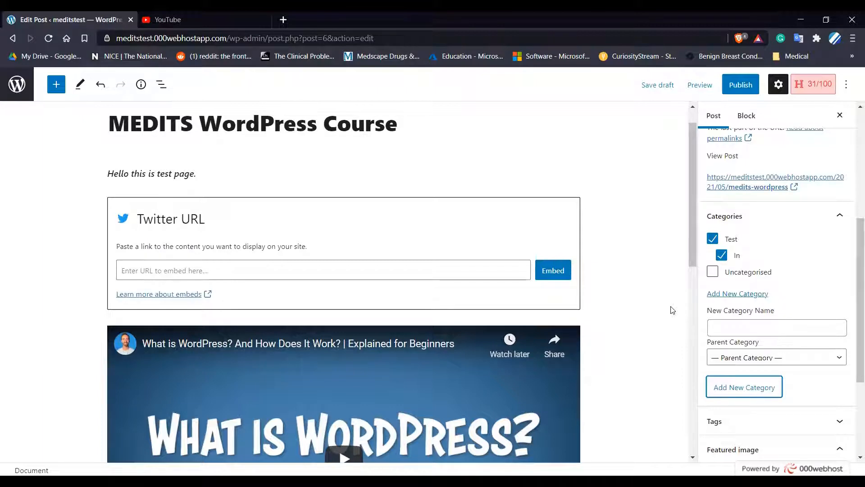
# - Add a new top-level category named NCD to the post
pyautogui.click(728, 327)
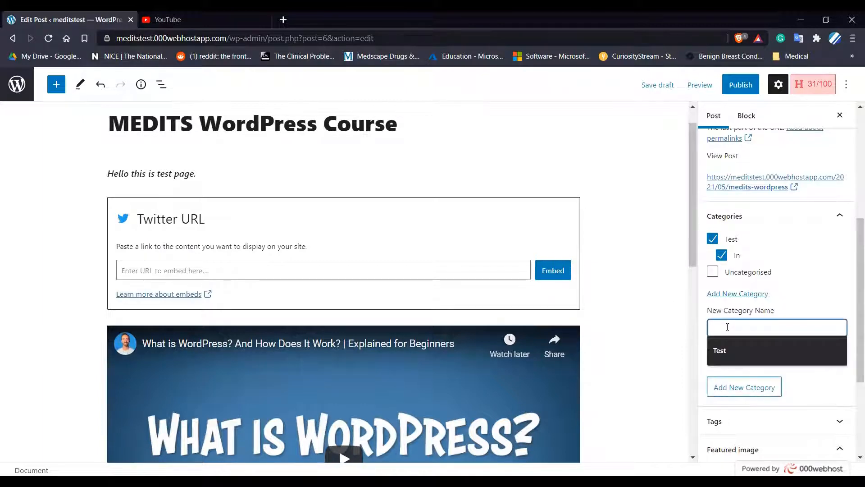
pyautogui.write('NCD')
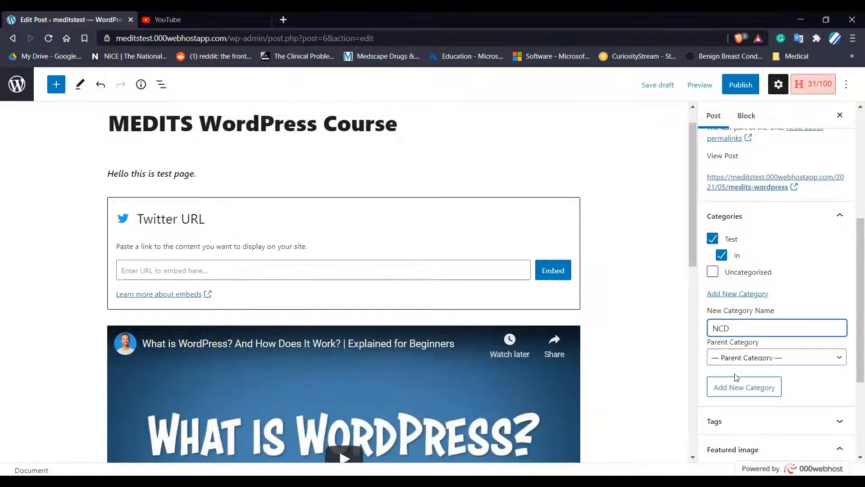
pyautogui.click(731, 389)
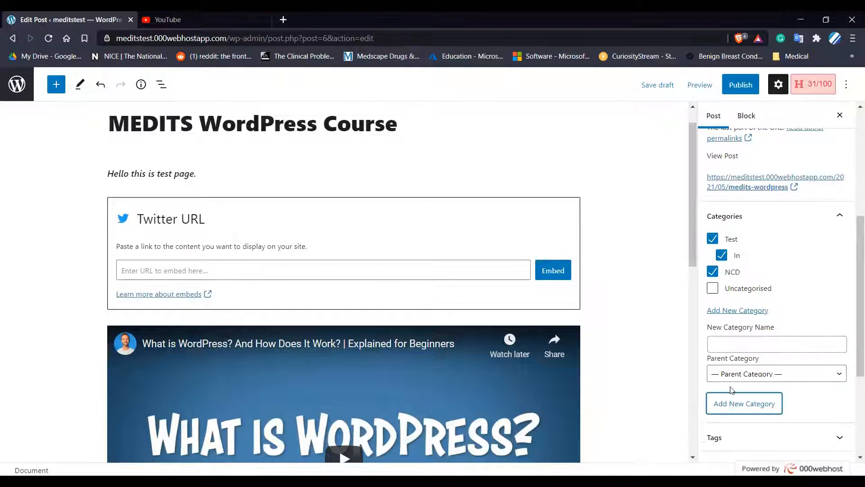
# - Add a new category named Diabetes with NCD as its parent category
pyautogui.click(730, 336)
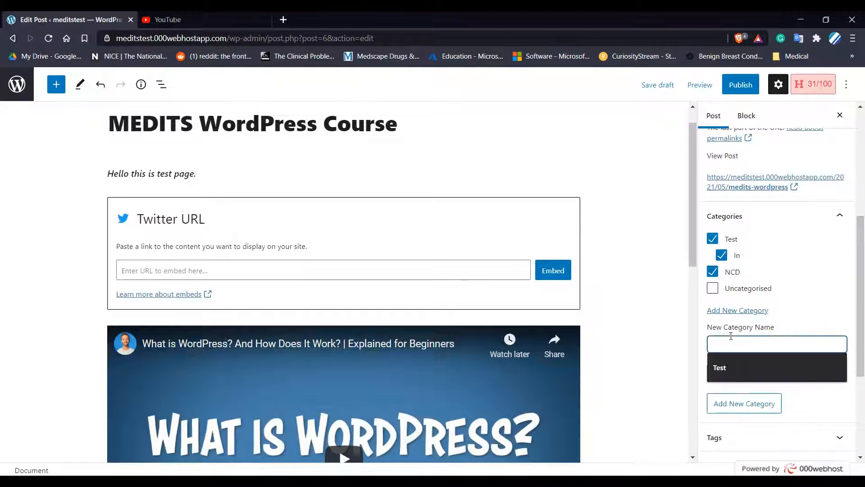
pyautogui.write('Diabetic')
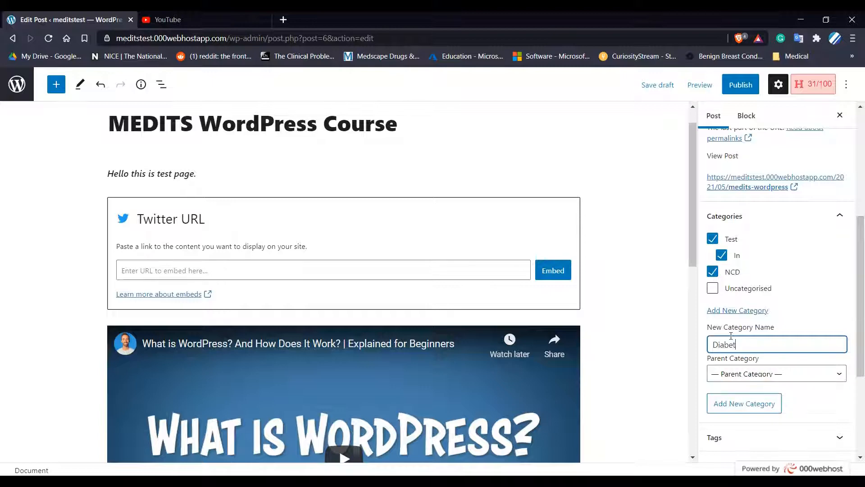
pyautogui.press('BackSpace')
pyautogui.press('BackSpace')
pyautogui.write('es')
pyautogui.click(745, 374)
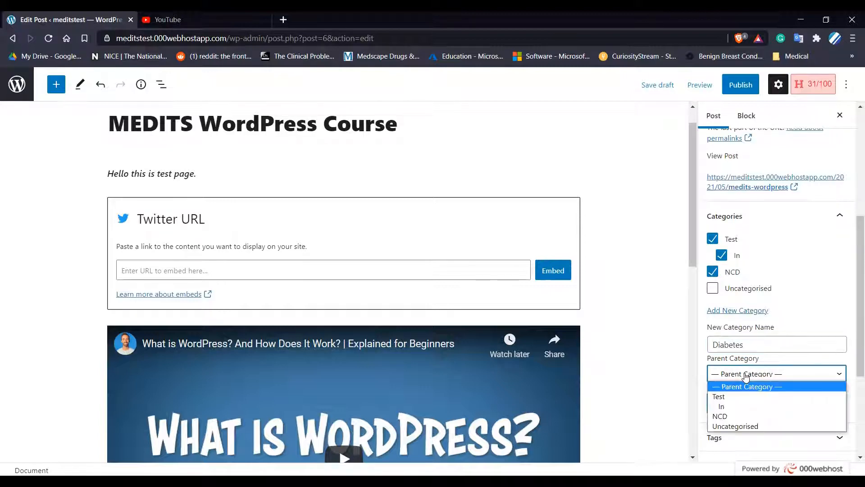
pyautogui.click(721, 416)
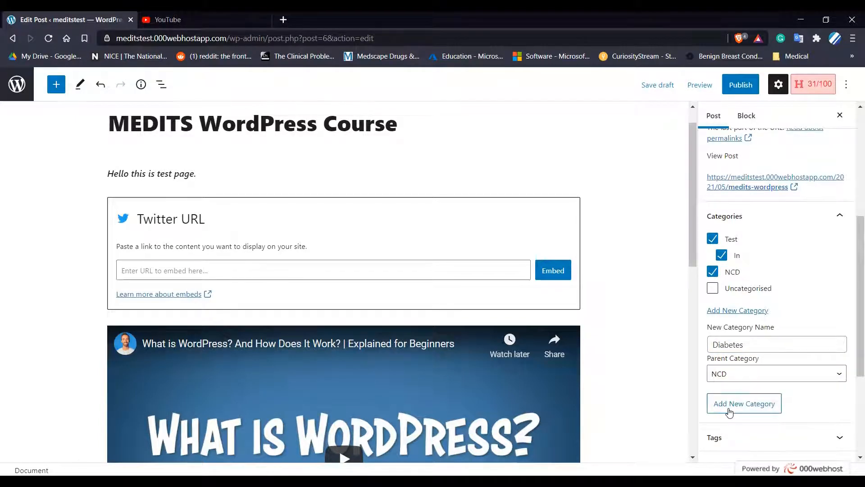
pyautogui.click(729, 411)
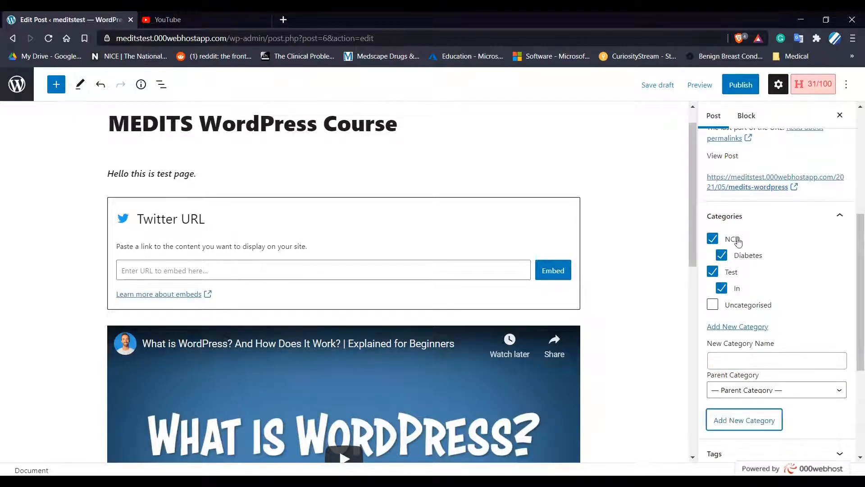
# - Remove the post from the NCD and Diabetes categories
pyautogui.click(713, 239)
pyautogui.click(721, 255)
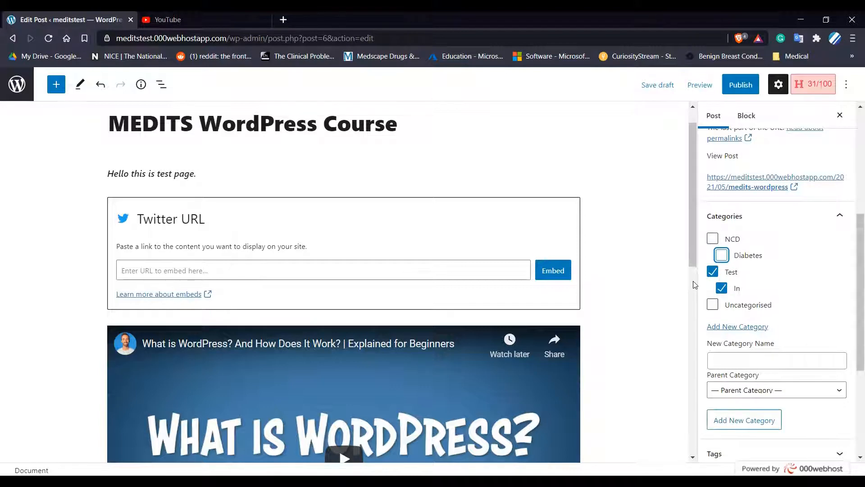
# - Expand the post's tag settings and add the tag wordpress
pyautogui.scroll(-1, 693, 281)
pyautogui.scroll(-1, 742, 286)
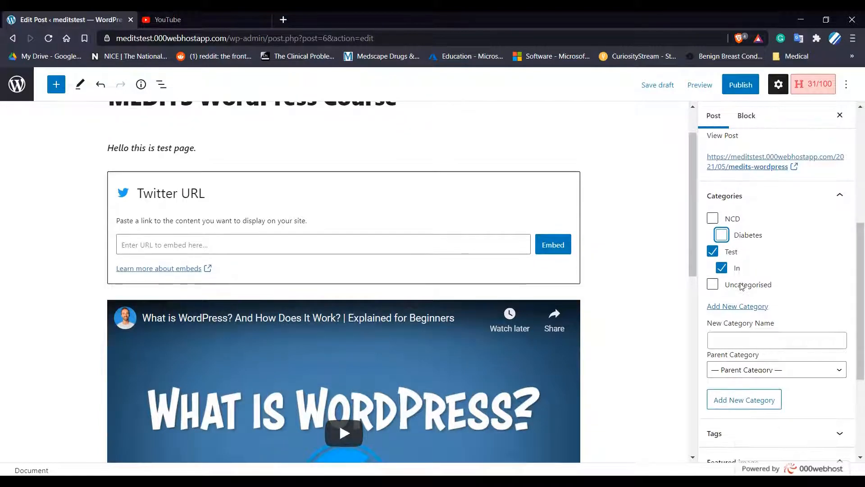
pyautogui.scroll(-3, 741, 286)
pyautogui.click(751, 288)
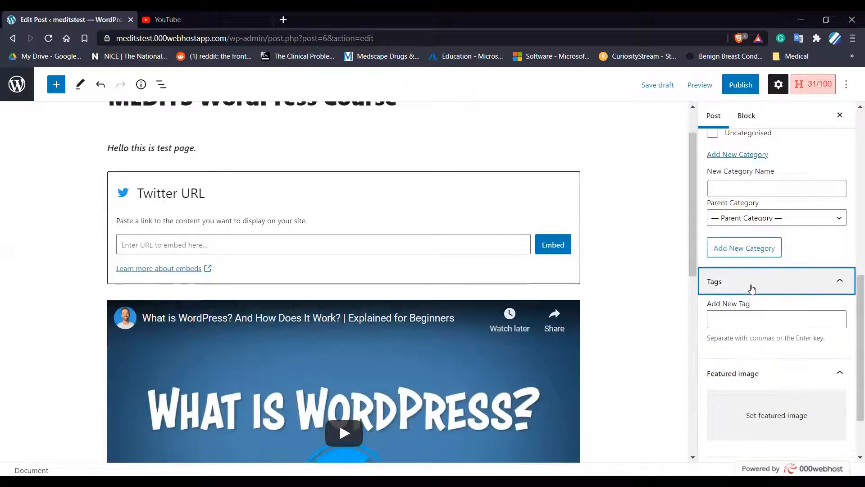
pyautogui.click(736, 320)
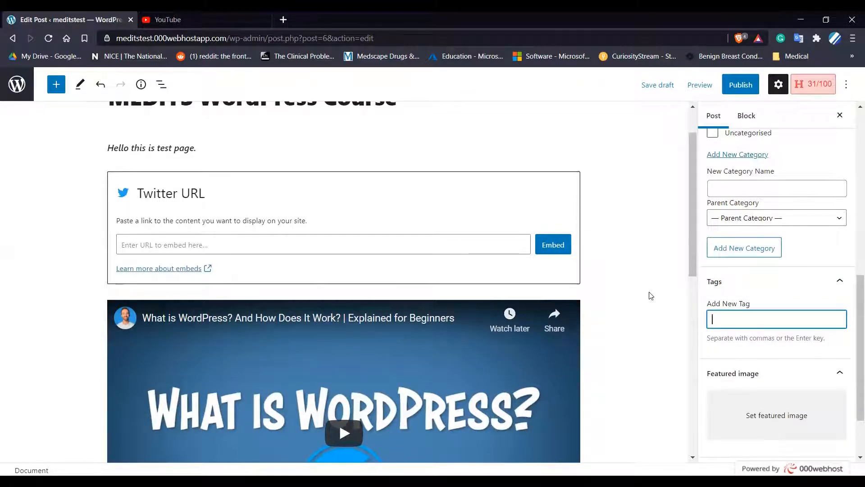
pyautogui.scroll(1, 651, 296)
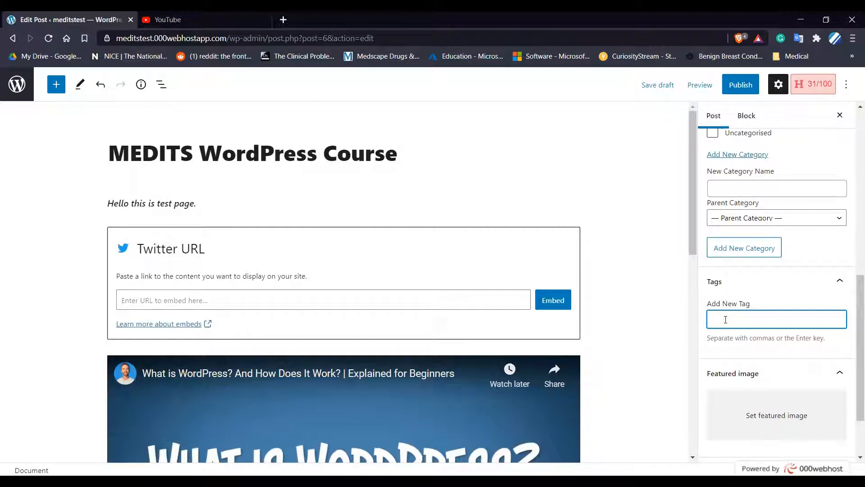
pyautogui.write('wordpress')
pyautogui.press('Return')
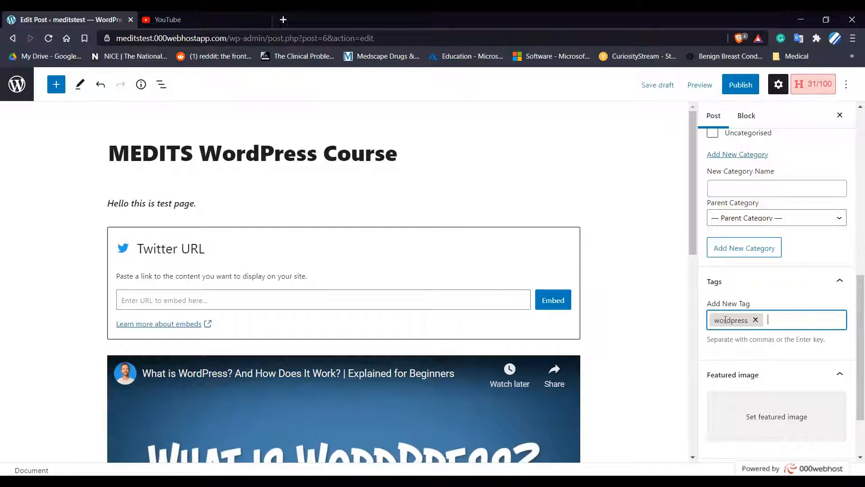
# - Try adding cat as a second tag, and remove it from the post again
pyautogui.write('cat')
pyautogui.press('Return')
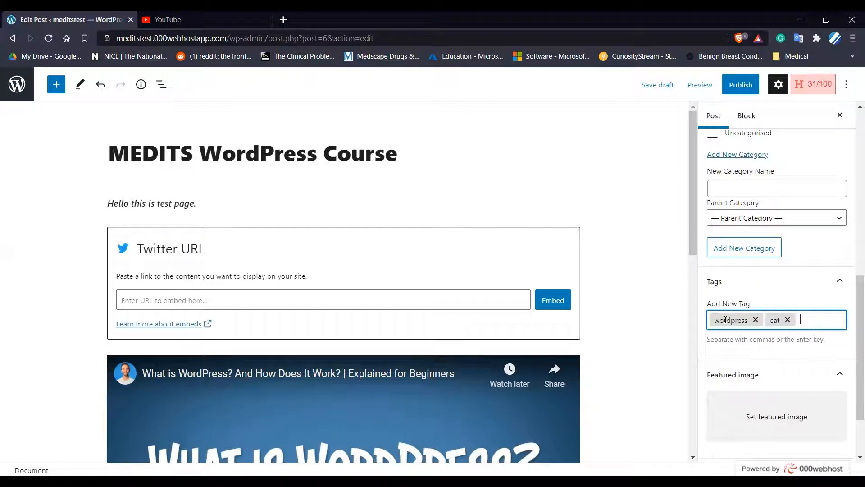
pyautogui.press('BackSpace')
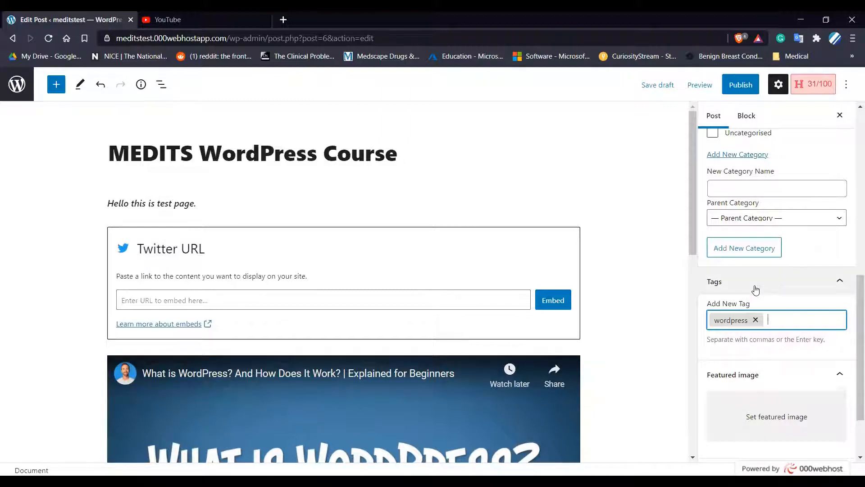
# - Set course-logo-UCLXPERI01.jpg as the post's featured image after reviewing its alt text, title, caption and description fields
pyautogui.scroll(-1, 755, 288)
pyautogui.scroll(-1, 755, 289)
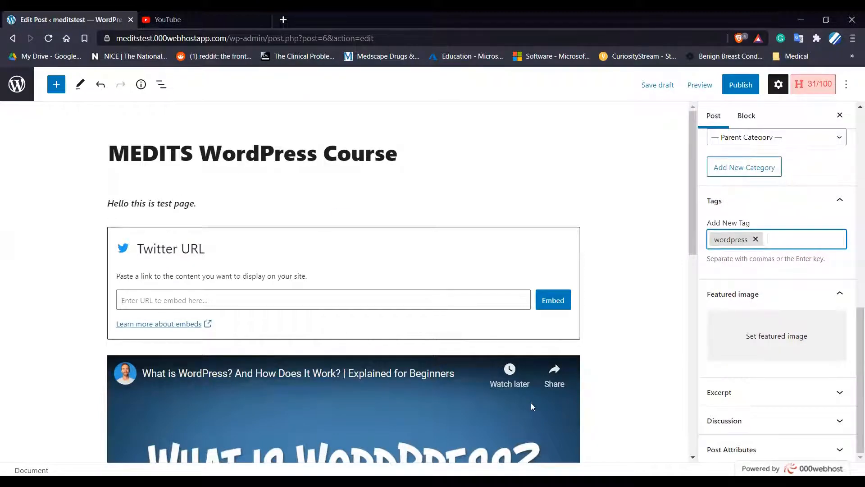
pyautogui.click(741, 343)
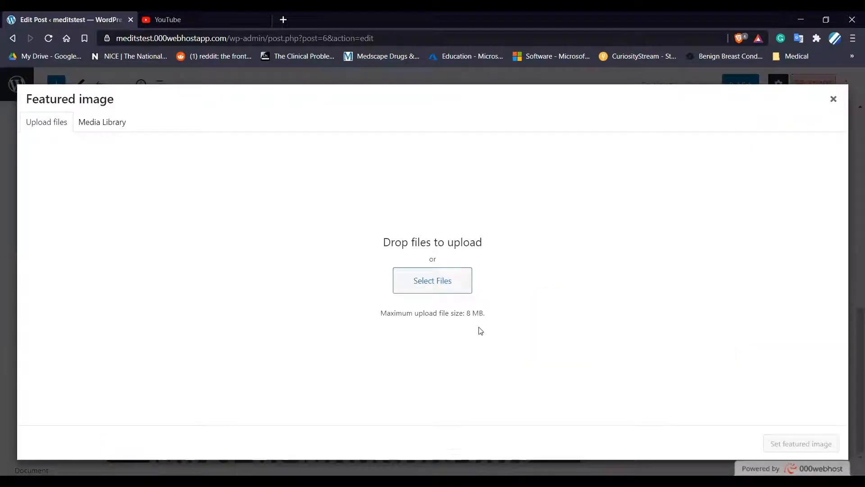
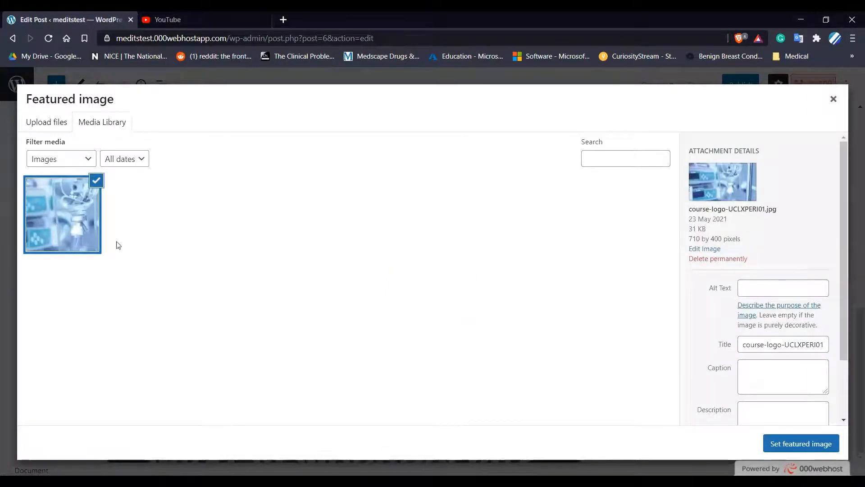
pyautogui.click(761, 290)
pyautogui.tripleClick(774, 346)
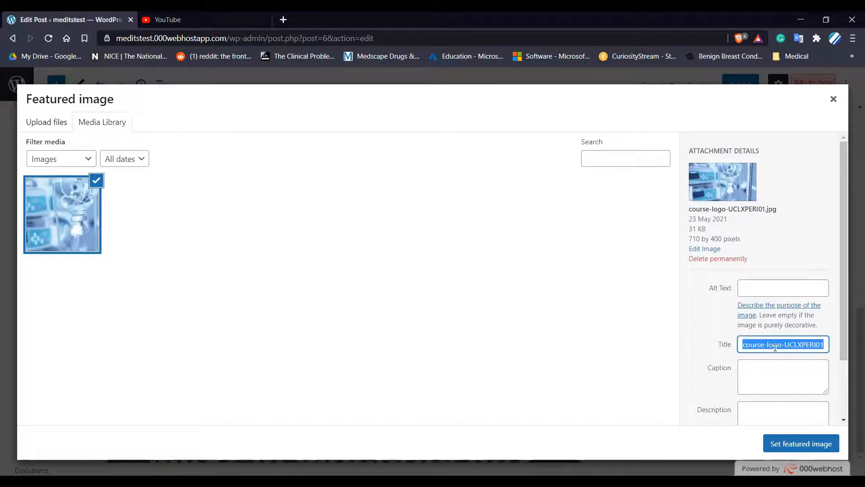
pyautogui.click(757, 377)
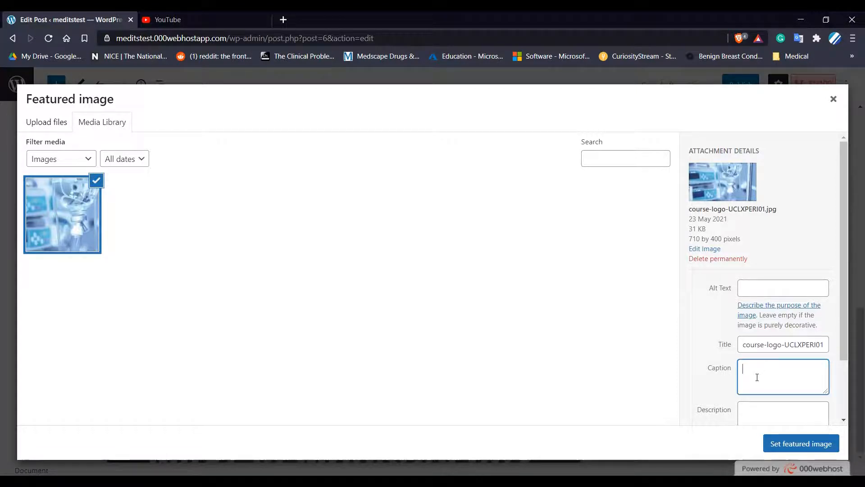
pyautogui.scroll(-2, 757, 377)
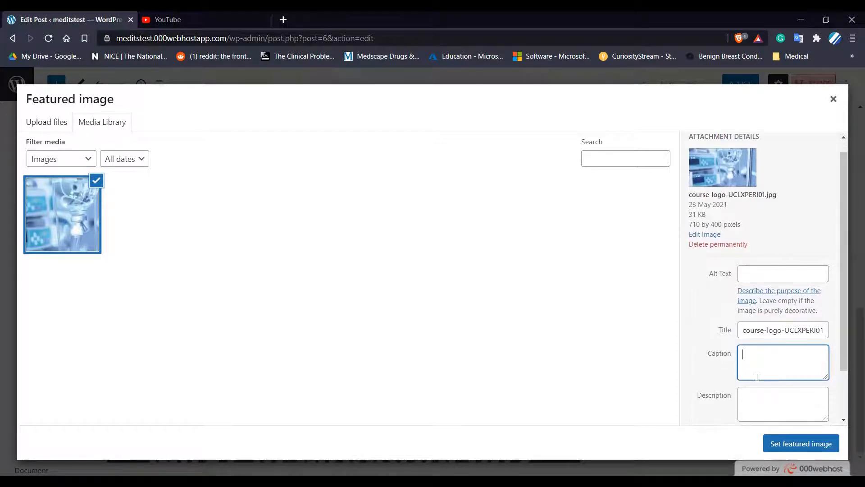
pyautogui.click(757, 377)
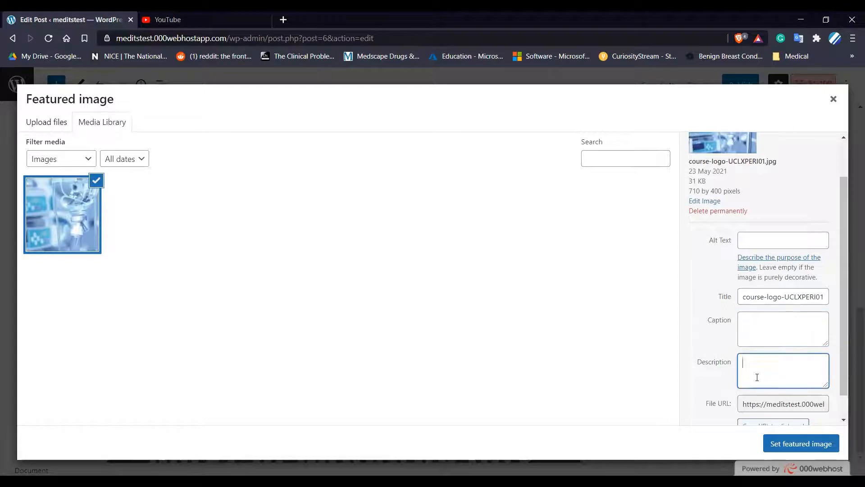
pyautogui.scroll(-1, 767, 385)
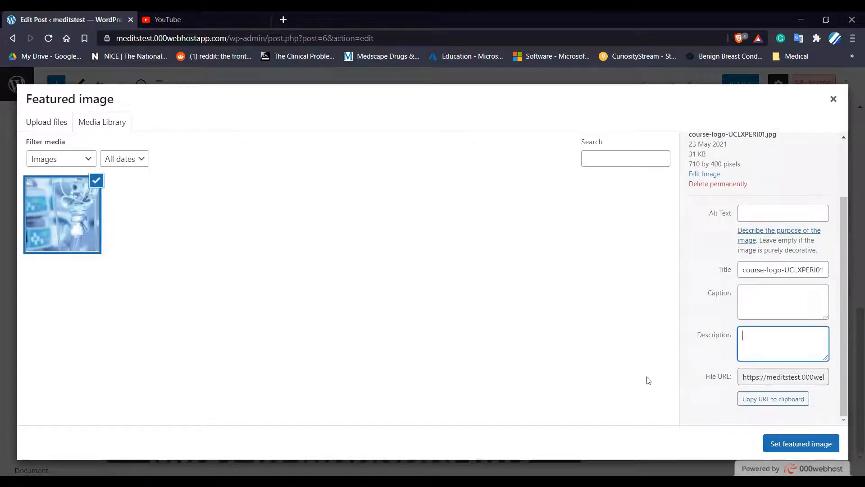
pyautogui.click(768, 439)
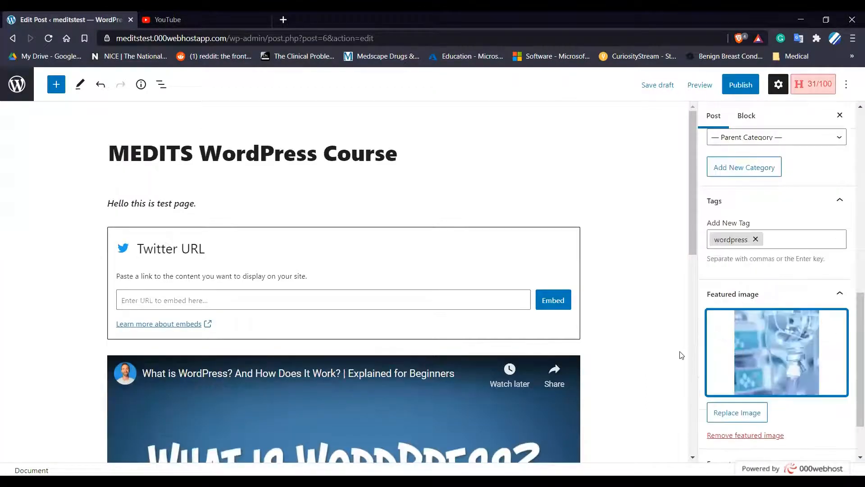
# - Review the post's settings and publish the post MEDITS WordPress Course
pyautogui.scroll(-1, 681, 356)
pyautogui.scroll(-3, 681, 355)
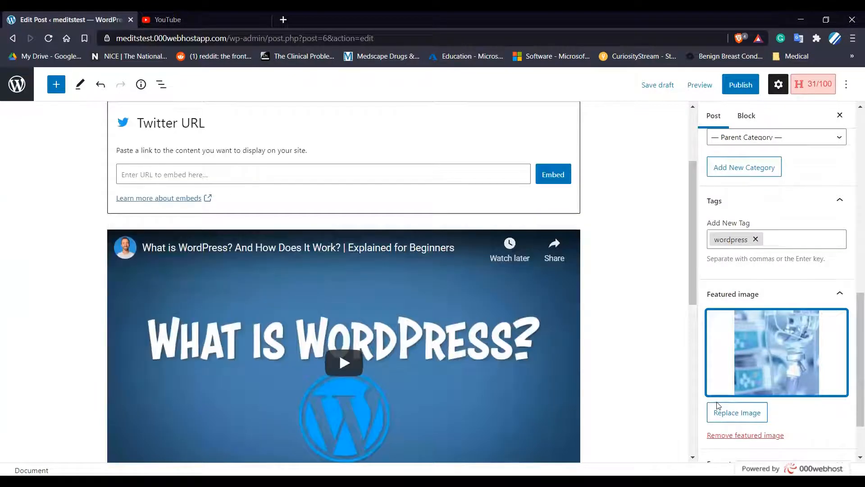
pyautogui.scroll(6, 718, 340)
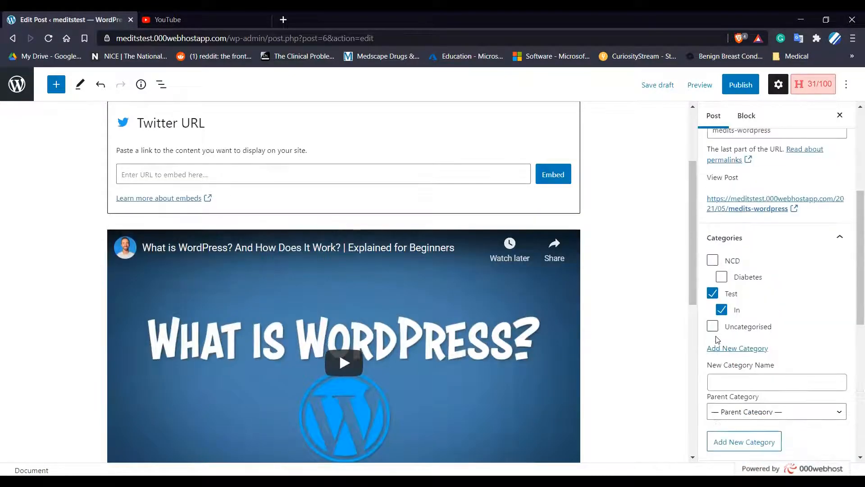
pyautogui.scroll(5, 718, 340)
pyautogui.scroll(3, 657, 266)
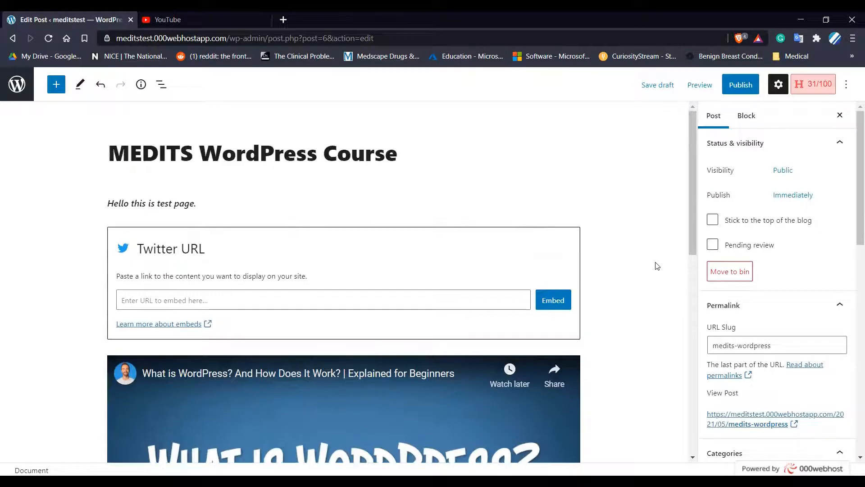
pyautogui.click(732, 90)
pyautogui.click(732, 88)
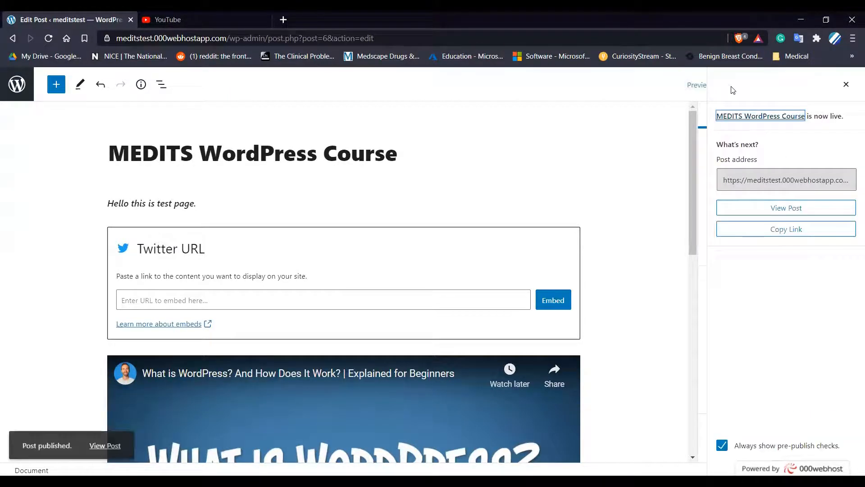
# - View the published post on the site and examine its featured image, title, text, embedded video, categories and tag
pyautogui.click(773, 209)
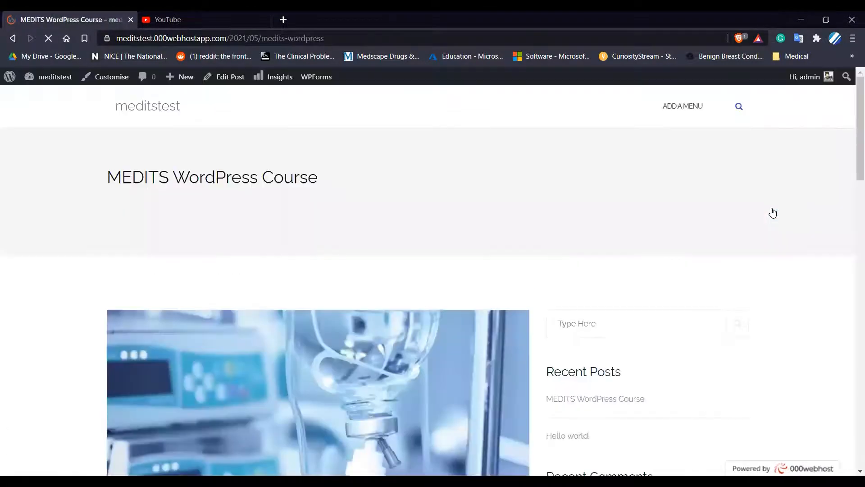
pyautogui.scroll(-4, 361, 314)
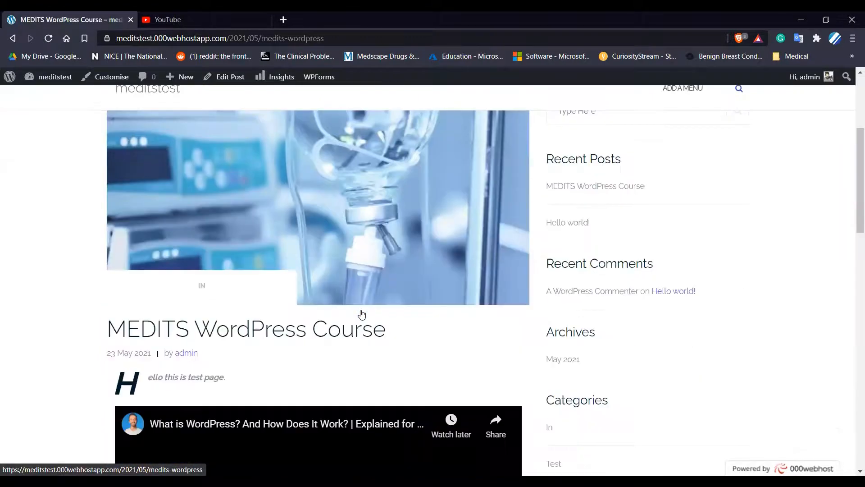
pyautogui.scroll(-3, 362, 314)
pyautogui.scroll(-7, 362, 314)
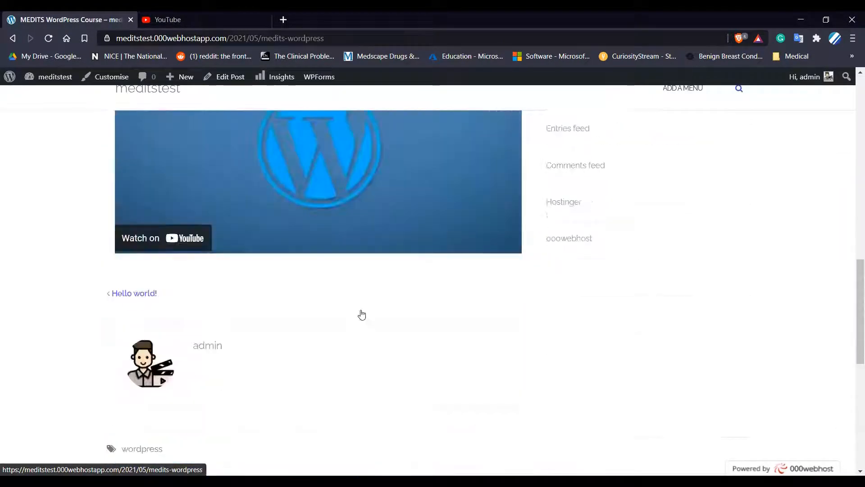
pyautogui.scroll(5, 361, 314)
pyautogui.scroll(10, 362, 314)
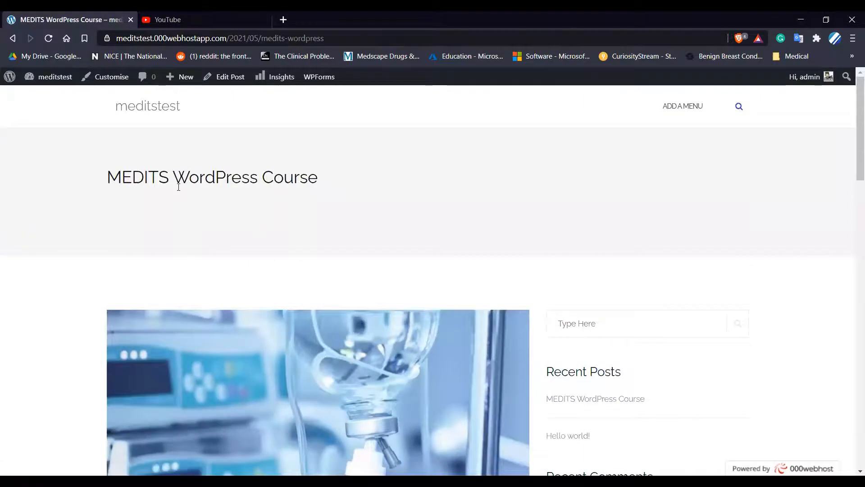
pyautogui.scroll(-2, 241, 218)
pyautogui.scroll(-2, 241, 218)
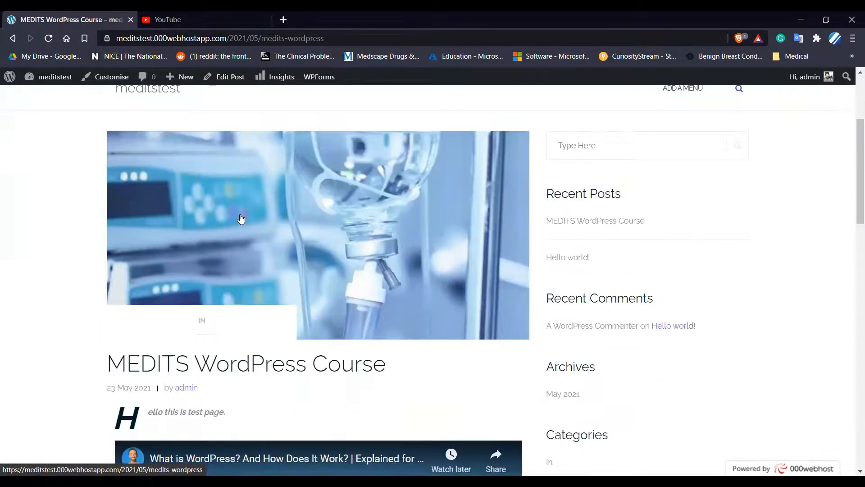
pyautogui.scroll(-3, 240, 219)
pyautogui.scroll(-5, 240, 219)
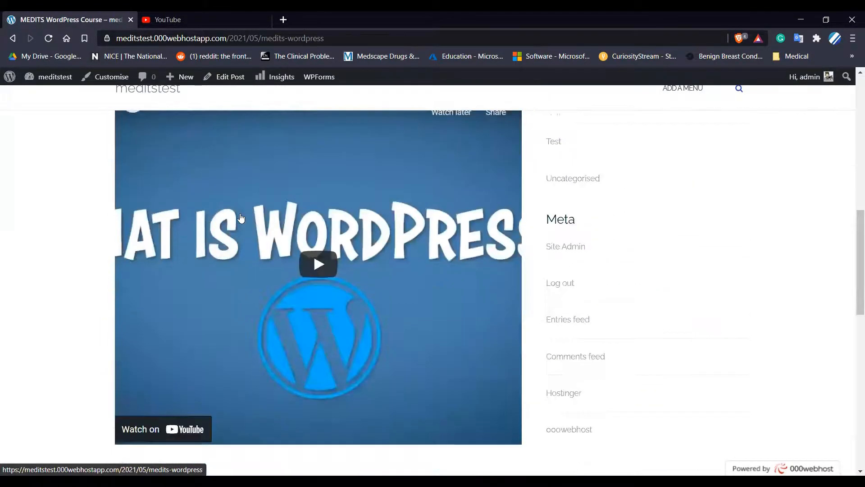
# - Examine the published post's layout from its header and featured image down to the author box, tag and comment form
pyautogui.scroll(-5, 252, 249)
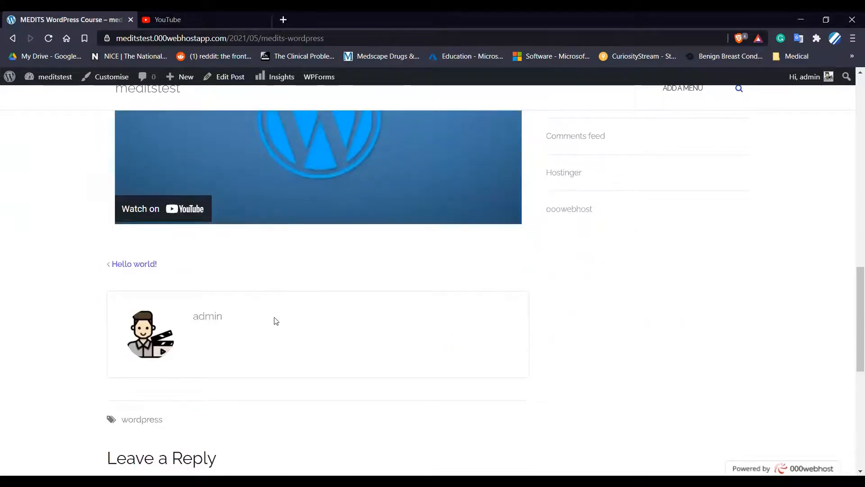
pyautogui.scroll(4, 330, 297)
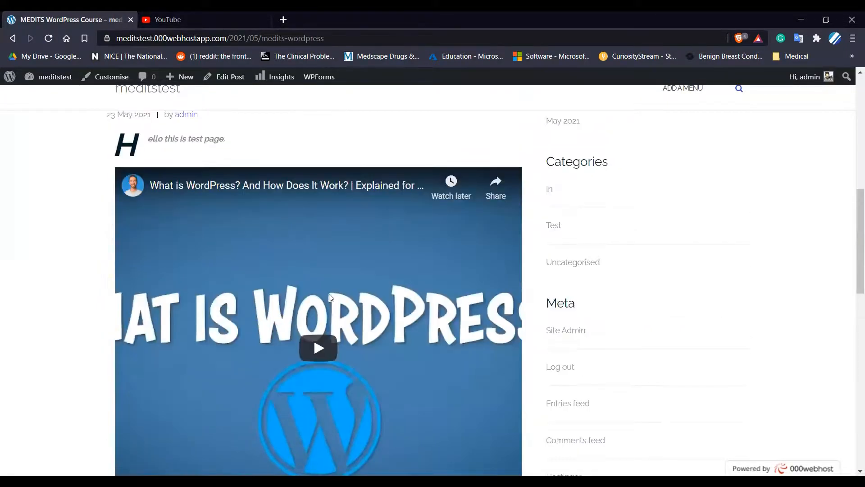
pyautogui.scroll(4, 455, 252)
pyautogui.scroll(3, 448, 242)
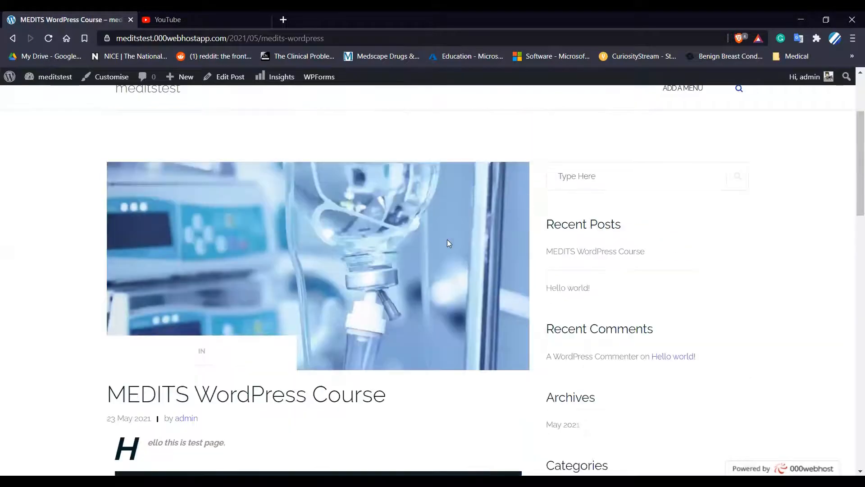
pyautogui.scroll(1, 448, 243)
pyautogui.scroll(-9, 297, 292)
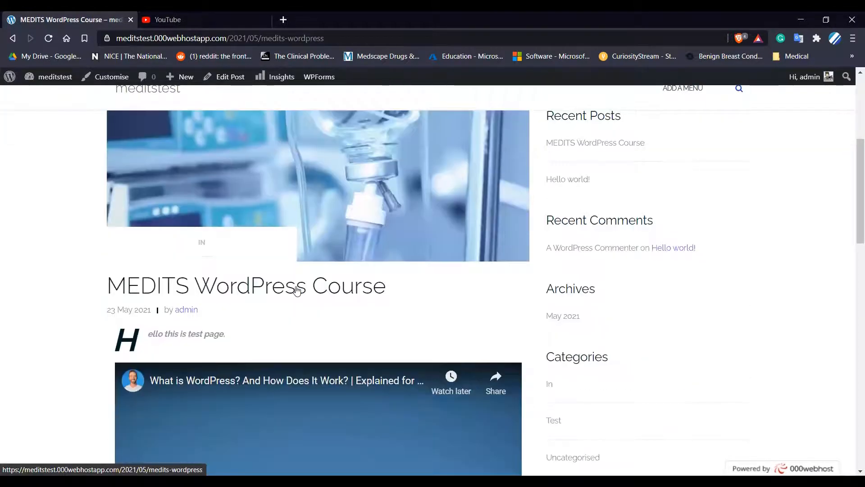
pyautogui.scroll(-2, 297, 291)
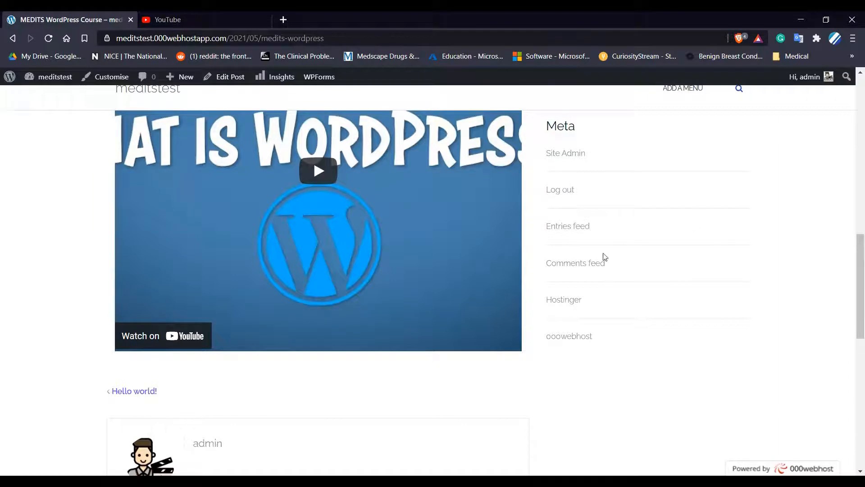
pyautogui.scroll(-2, 580, 263)
pyautogui.scroll(-5, 580, 265)
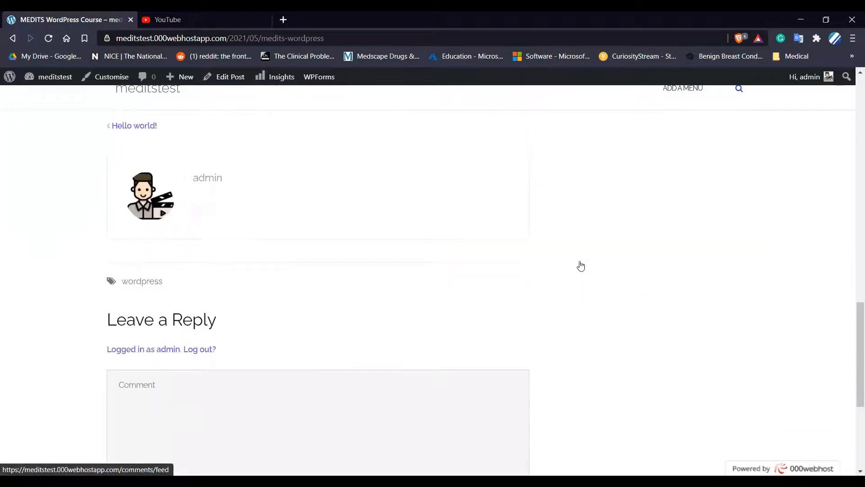
pyautogui.scroll(17, 579, 262)
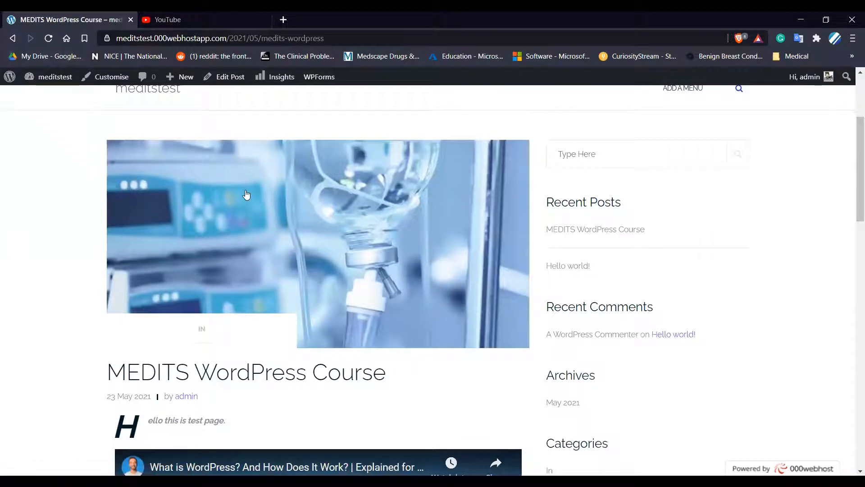
pyautogui.scroll(4, 42, 147)
# - Open the published post for editing, look through its blocks and remove the empty Twitter embed block
pyautogui.moveTo(8, 79)
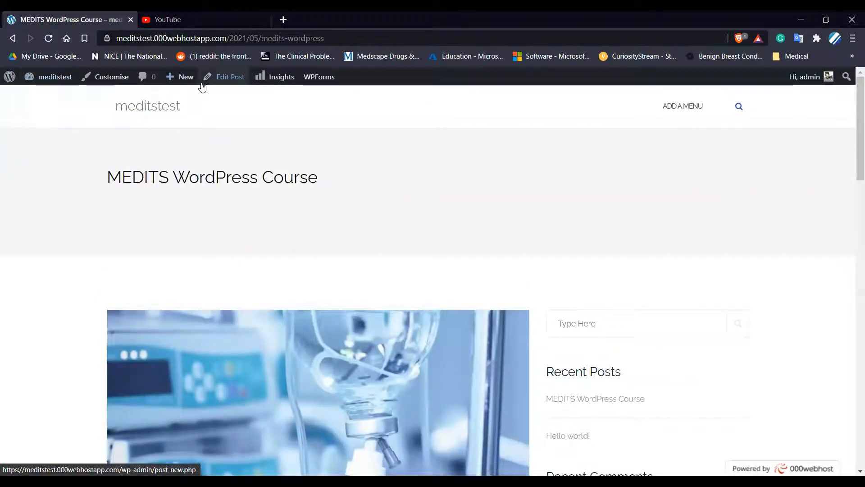
pyautogui.click(233, 85)
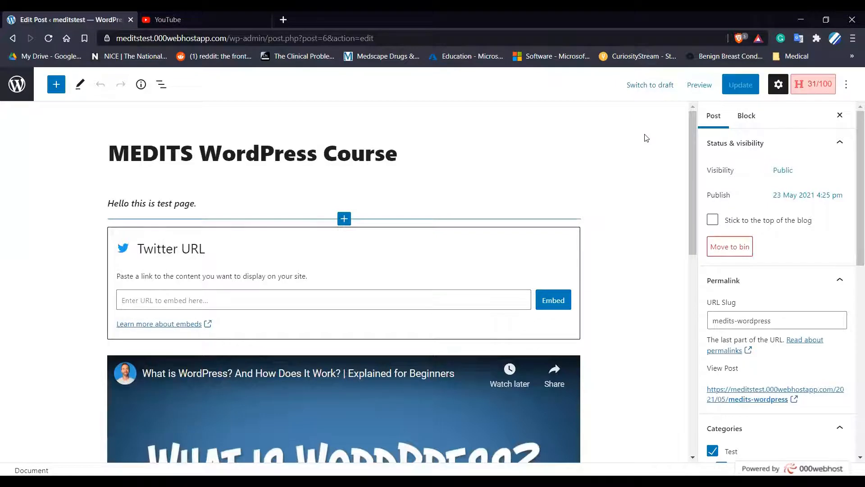
pyautogui.scroll(-2, 645, 138)
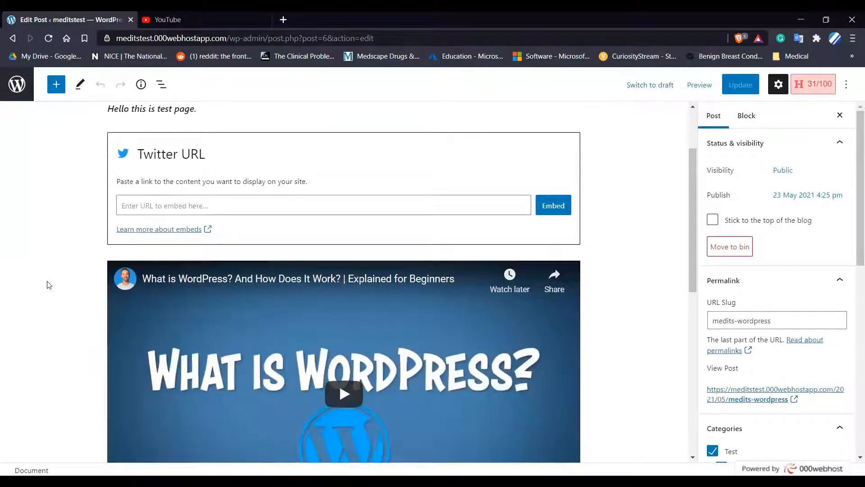
pyautogui.scroll(-5, 48, 285)
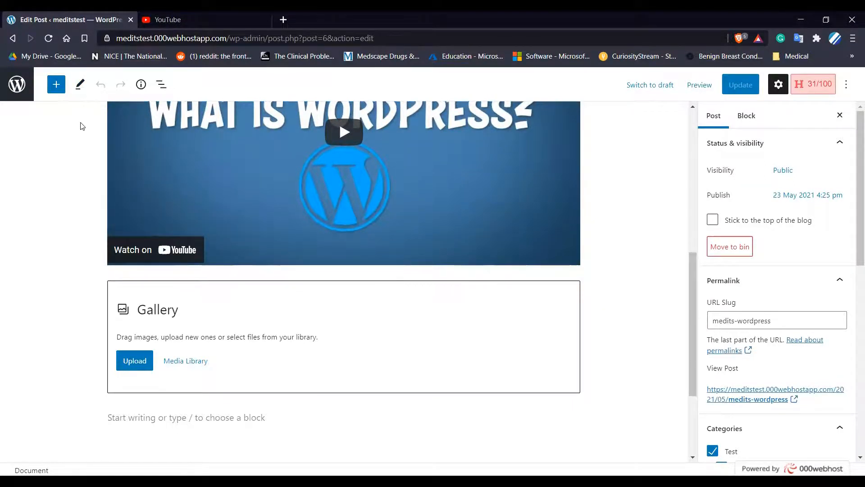
pyautogui.scroll(-1, 81, 125)
pyautogui.scroll(6, 81, 126)
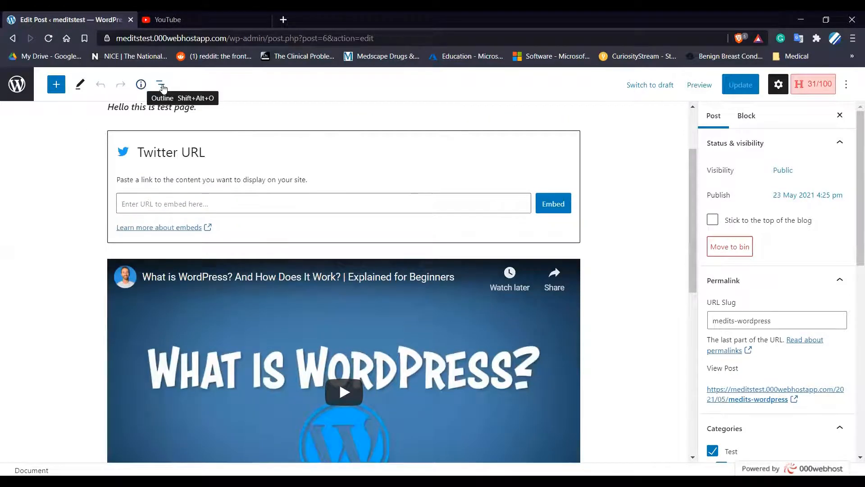
pyautogui.click(454, 176)
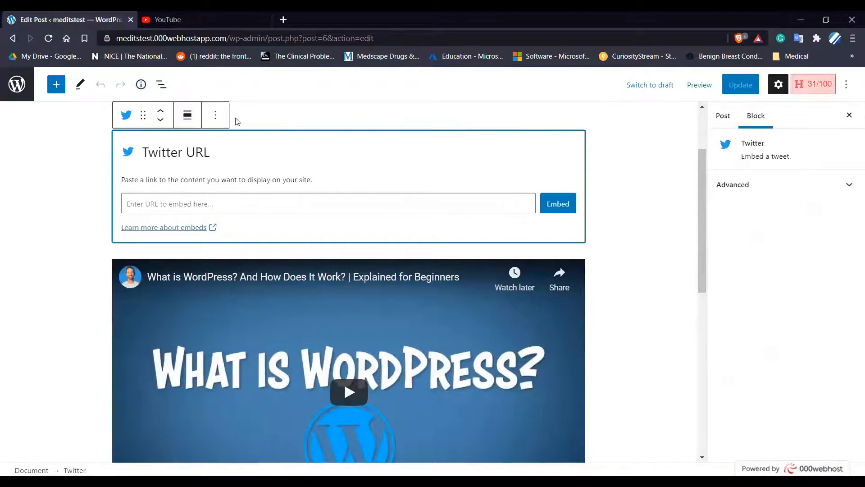
pyautogui.click(217, 115)
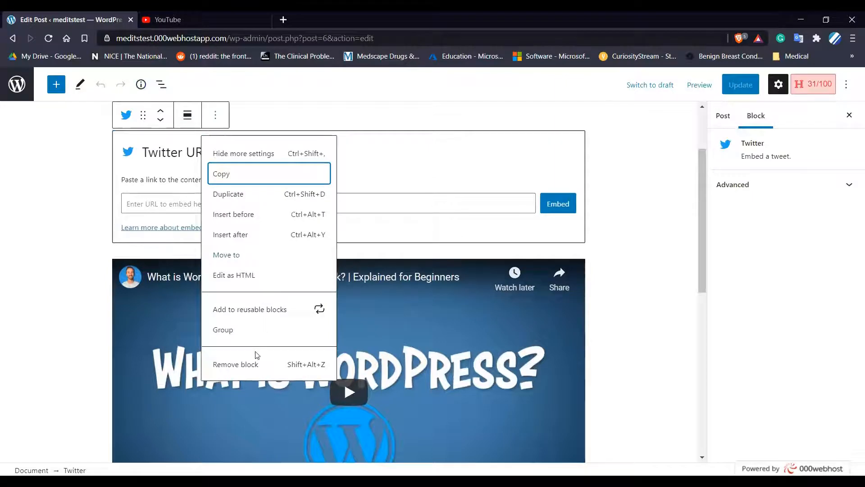
pyautogui.click(248, 365)
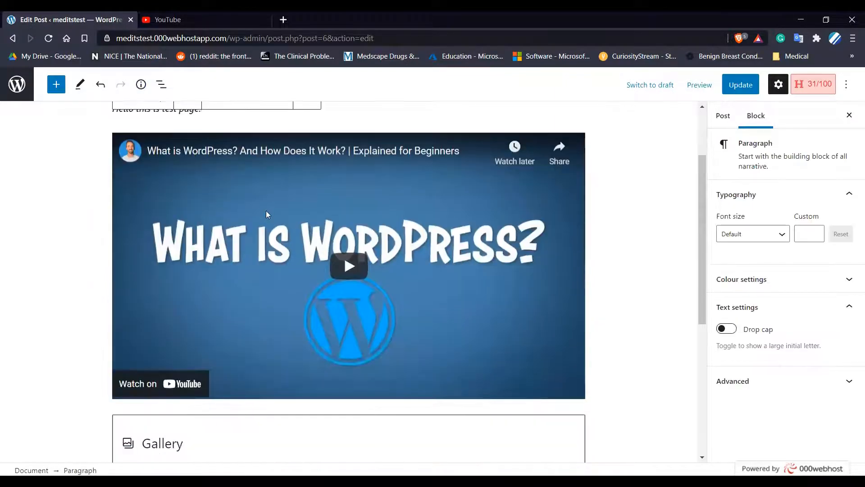
pyautogui.scroll(2, 266, 210)
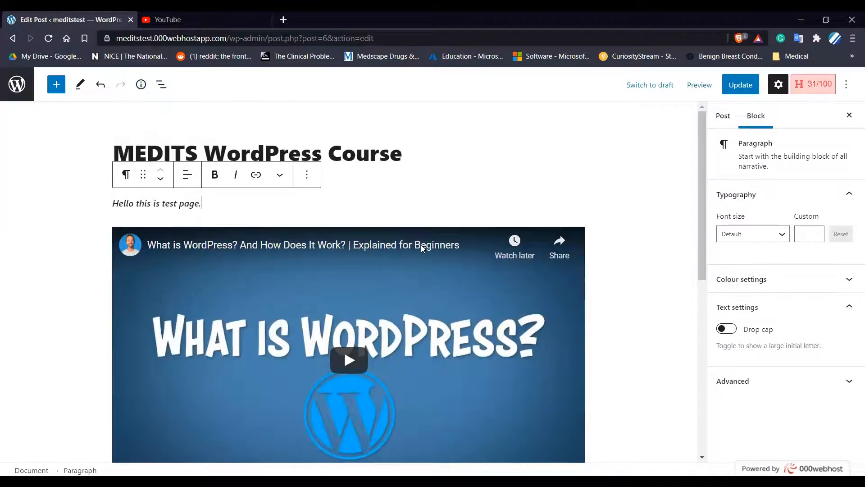
pyautogui.click(667, 217)
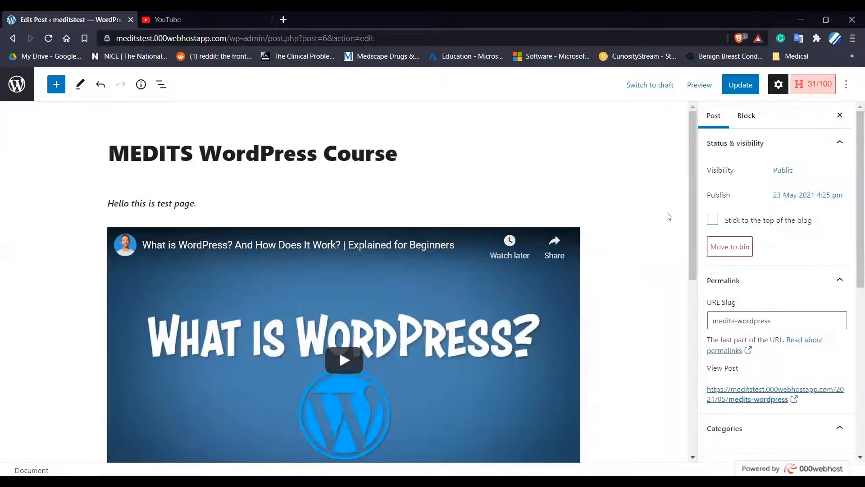
# - Try leaving the editor with unsaved changes, stay on the page instead, and update the post
pyautogui.scroll(-6, 650, 196)
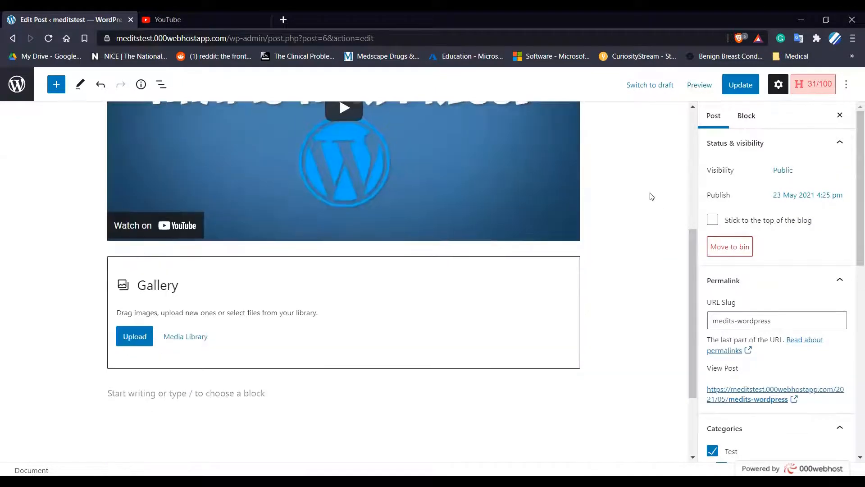
pyautogui.scroll(-2, 650, 196)
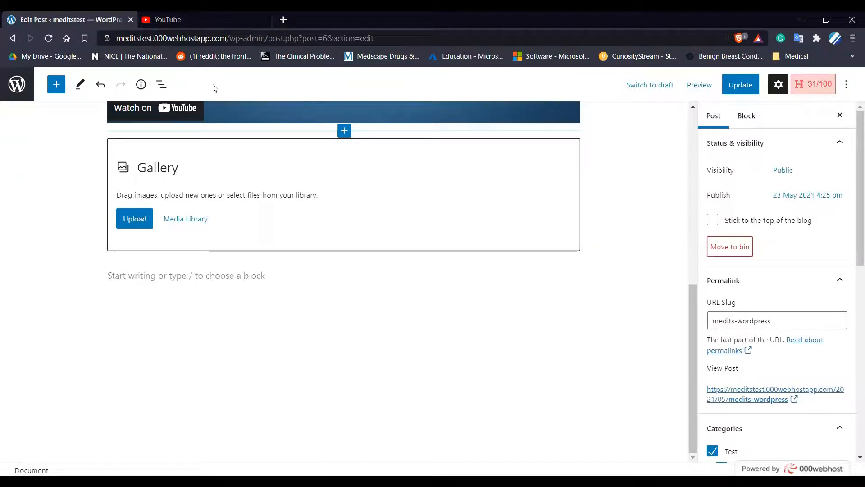
pyautogui.scroll(10, 271, 220)
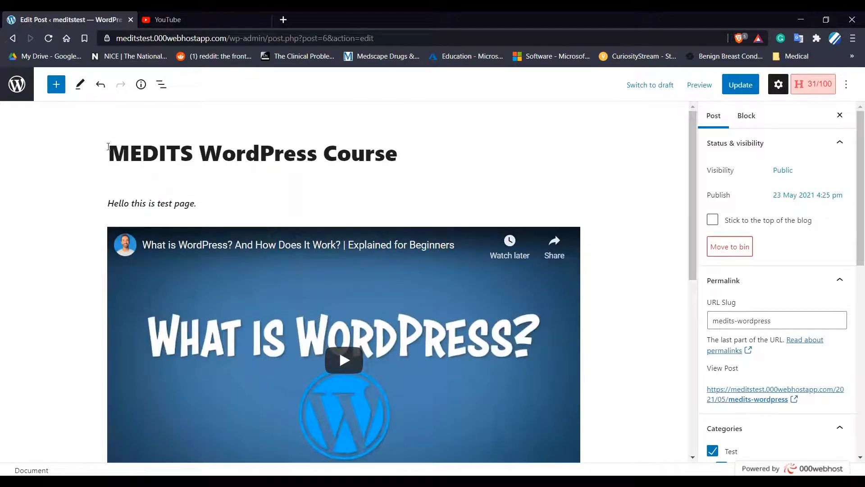
pyautogui.click(5, 90)
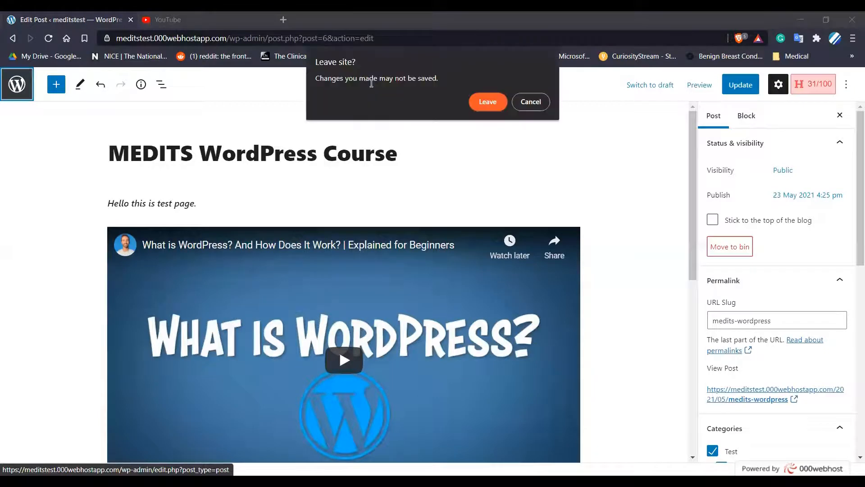
pyautogui.click(536, 105)
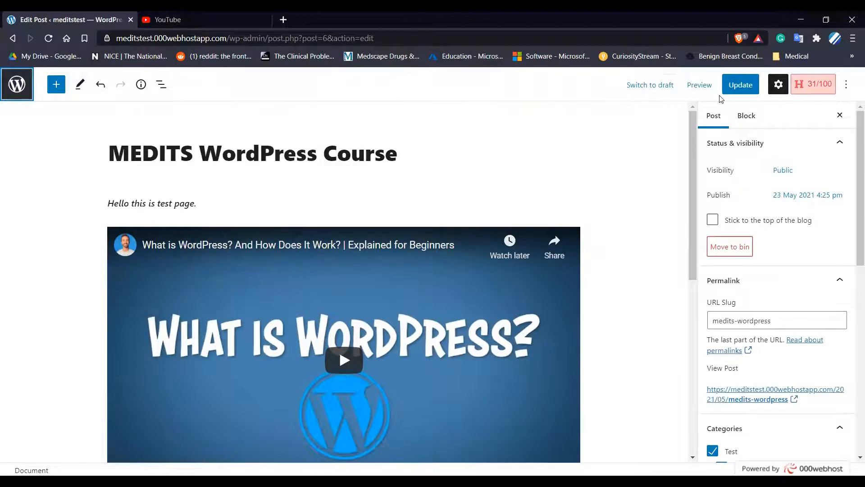
pyautogui.click(739, 89)
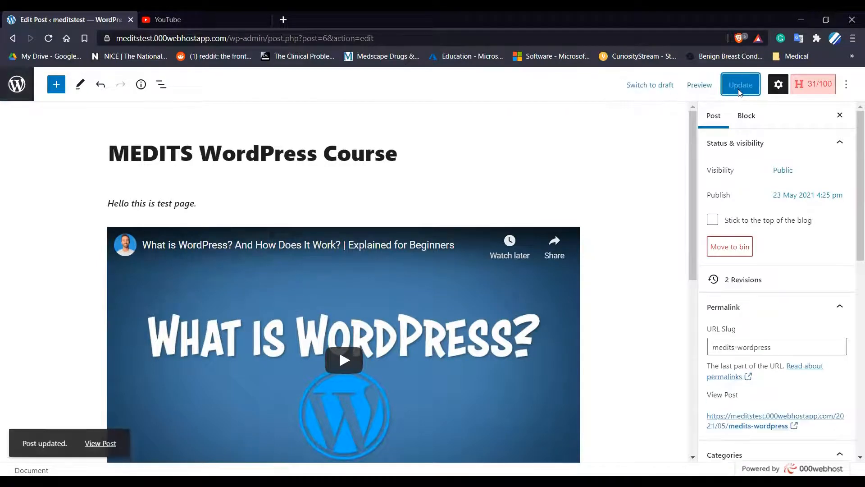
# - Append kklkllk to the paragraph "Hello this is test page." and update the post
pyautogui.click(218, 204)
pyautogui.write('kkll')
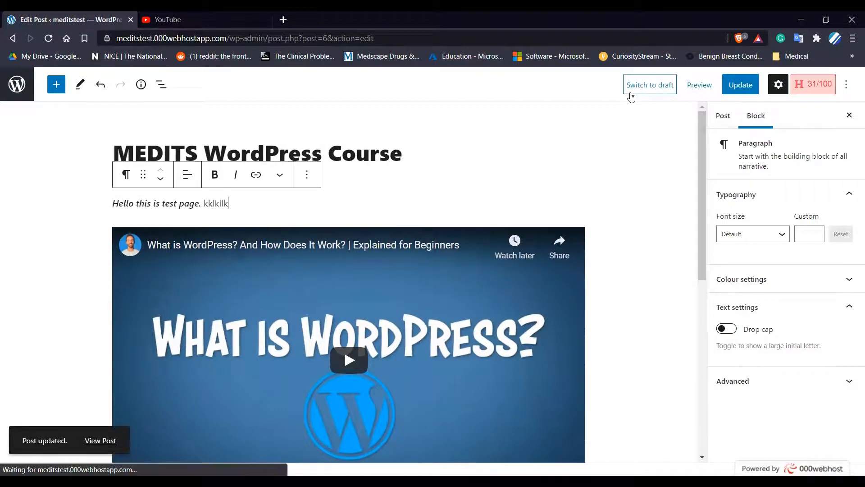
pyautogui.click(736, 87)
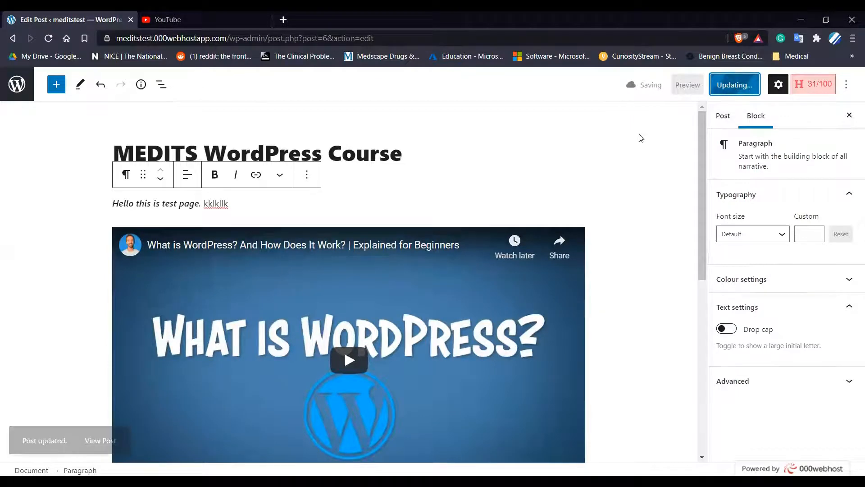
# - Return to the list of all posts and look over the entries with their categories, tags and dates
pyautogui.click(22, 96)
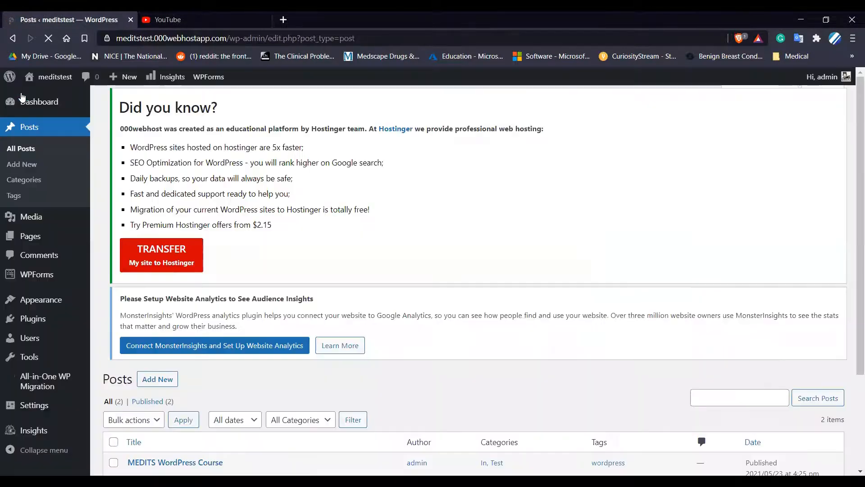
pyautogui.click(34, 135)
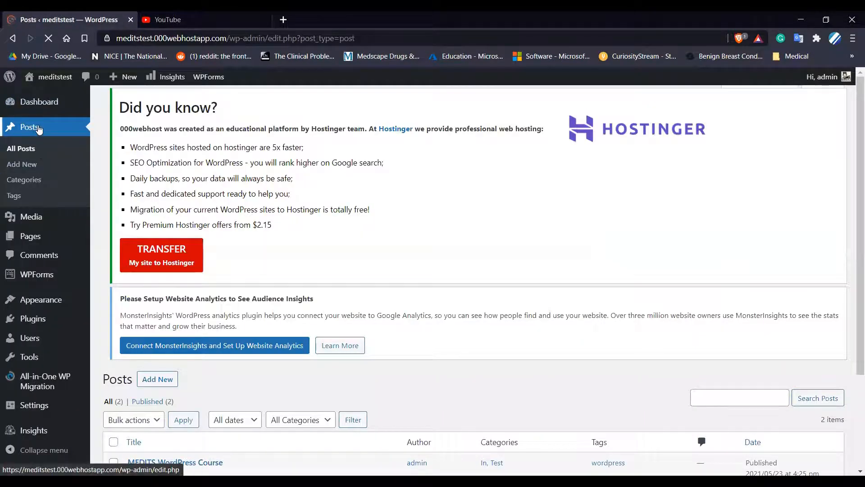
pyautogui.scroll(-3, 274, 205)
pyautogui.scroll(3, 274, 205)
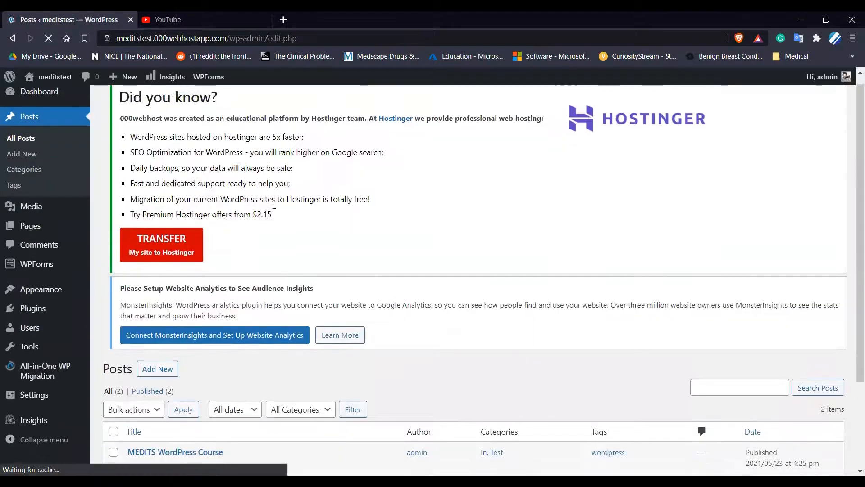
pyautogui.scroll(-1, 274, 205)
pyautogui.scroll(-3, 274, 205)
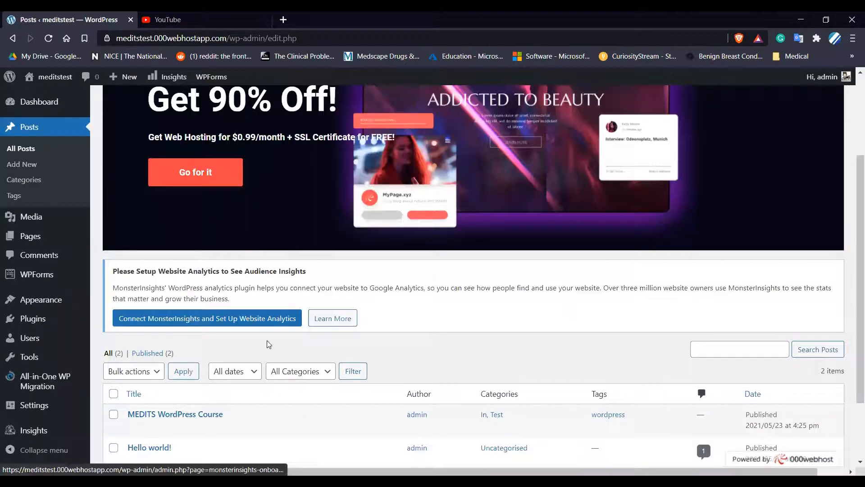
pyautogui.scroll(-2, 269, 344)
# - Open Quick Edit for the MEDITS WordPress Course post and examine its title, slug, date, category, template and tag fields
pyautogui.moveTo(182, 337)
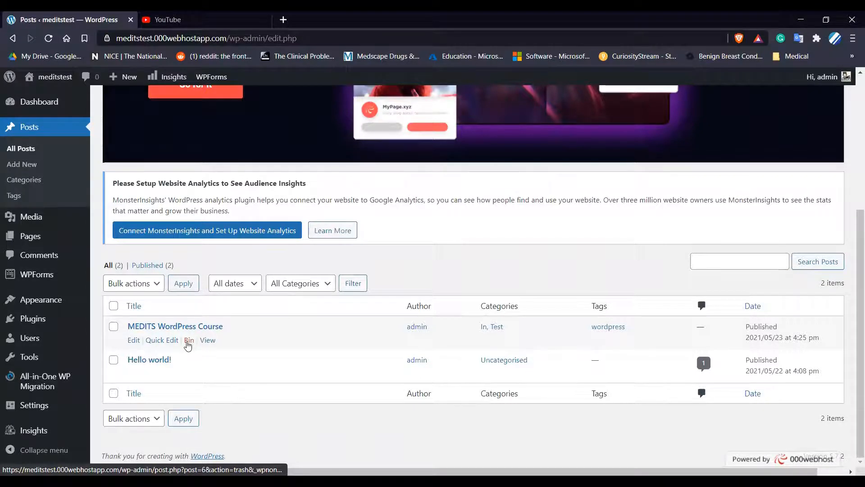
pyautogui.click(163, 340)
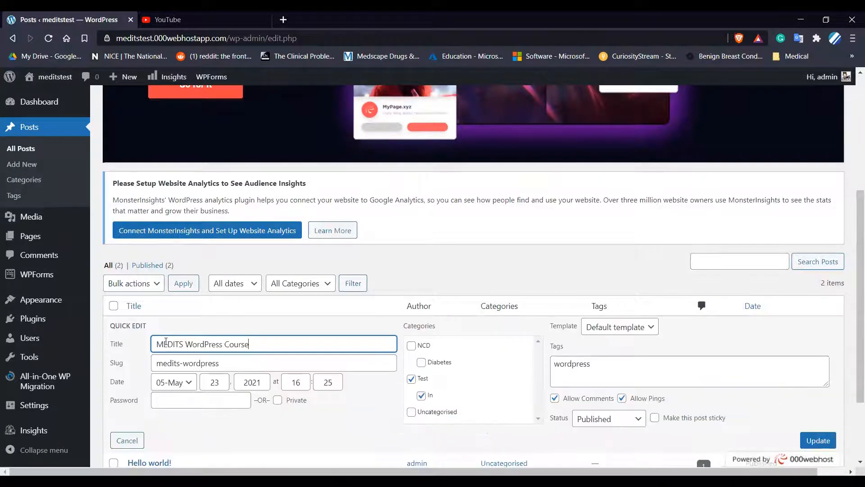
pyautogui.scroll(-1, 248, 319)
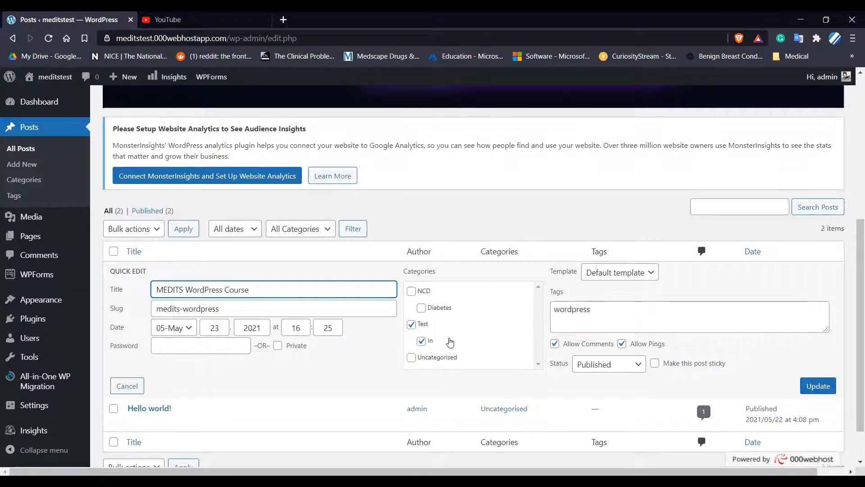
pyautogui.scroll(-1, 455, 293)
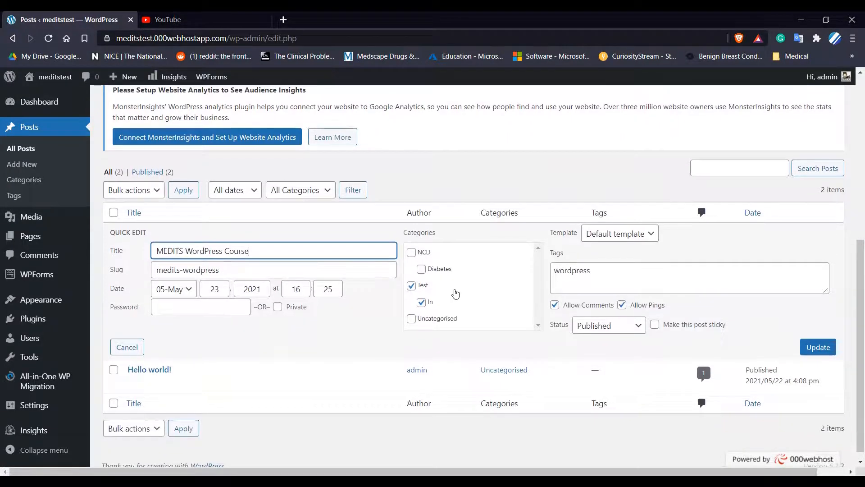
pyautogui.click(642, 240)
pyautogui.click(649, 234)
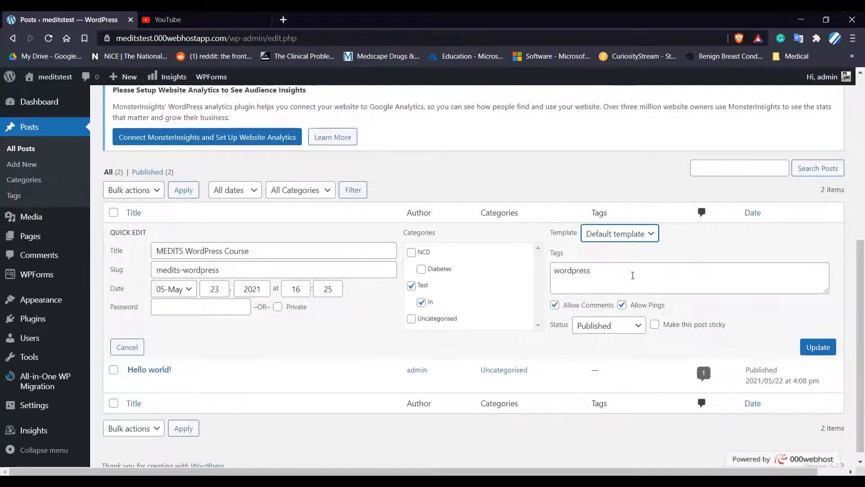
pyautogui.scroll(-1, 632, 276)
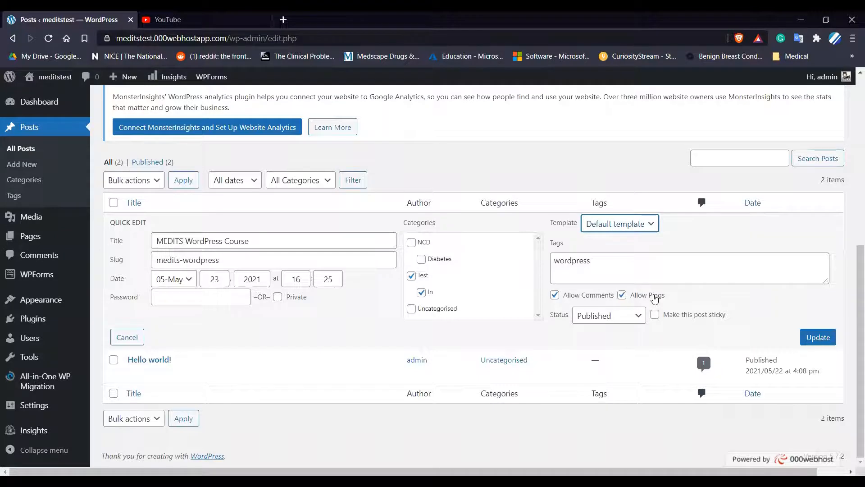
# - Check the post's status choices in Quick Edit and try making the post sticky
pyautogui.click(630, 316)
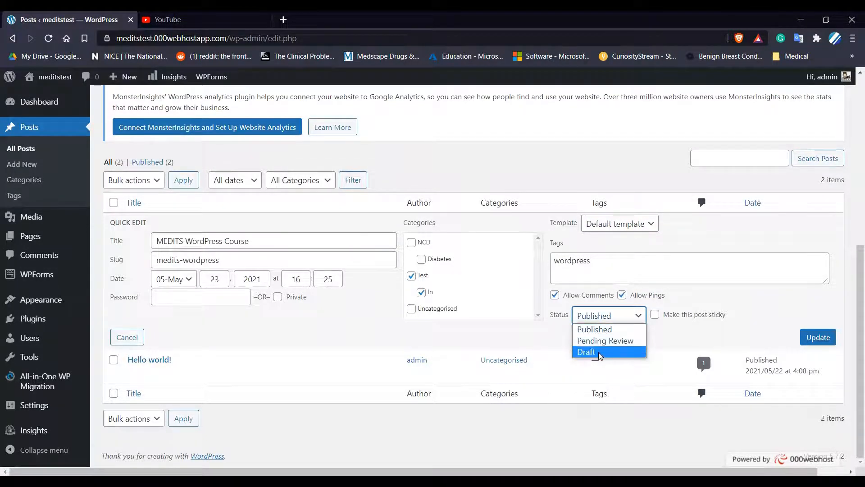
pyautogui.click(668, 330)
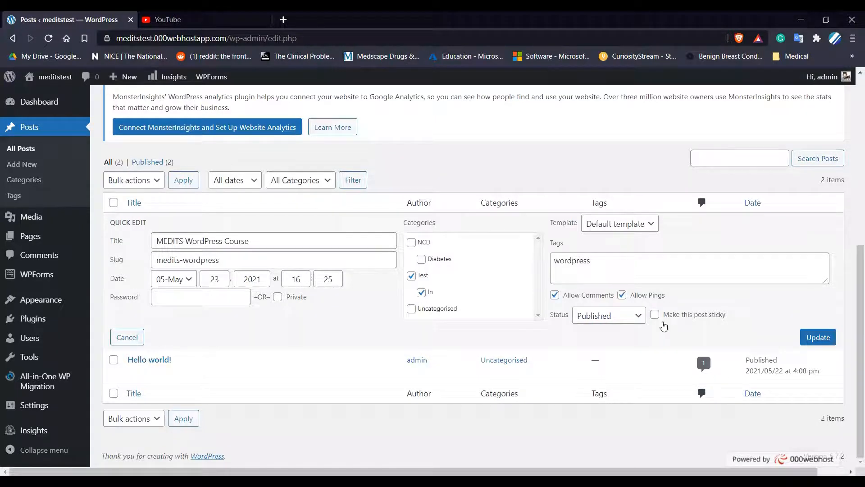
pyautogui.click(656, 315)
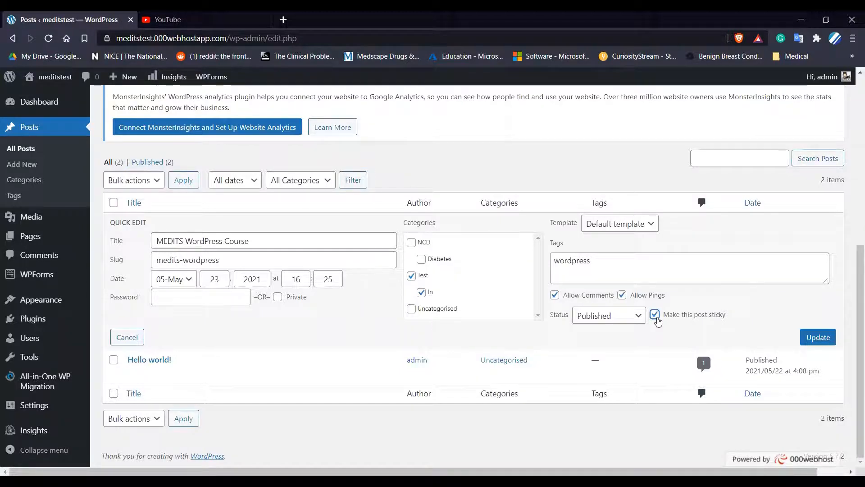
pyautogui.click(821, 337)
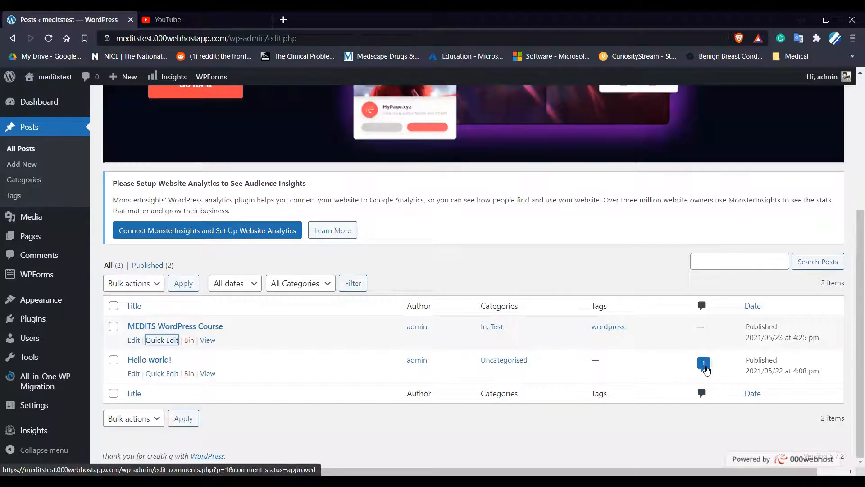
# - Open the approved comments of the Hello world! post and unapprove the sample comment
pyautogui.click(704, 363)
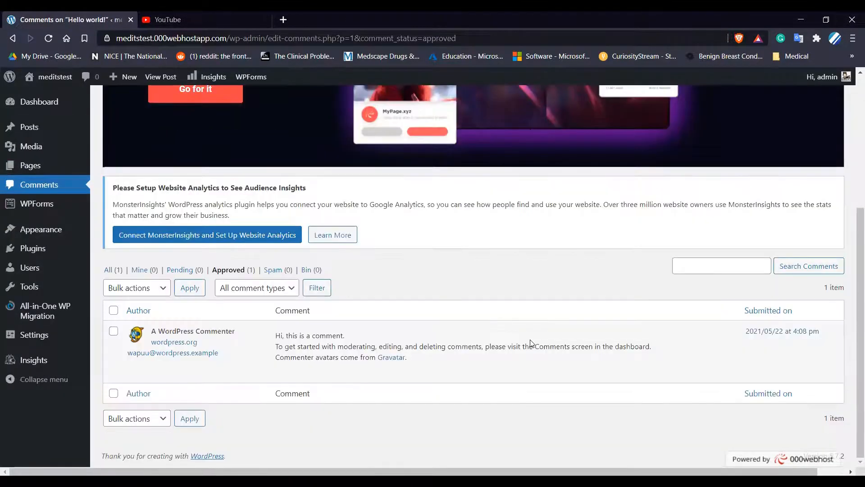
pyautogui.moveTo(283, 377)
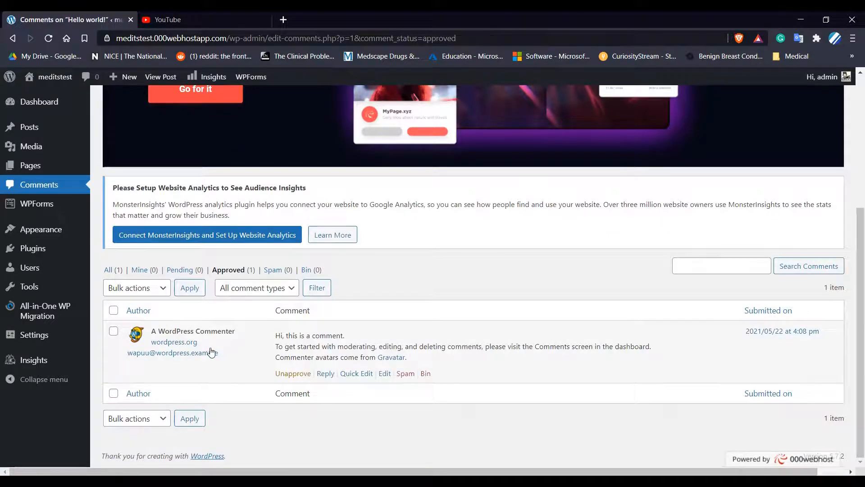
pyautogui.click(299, 374)
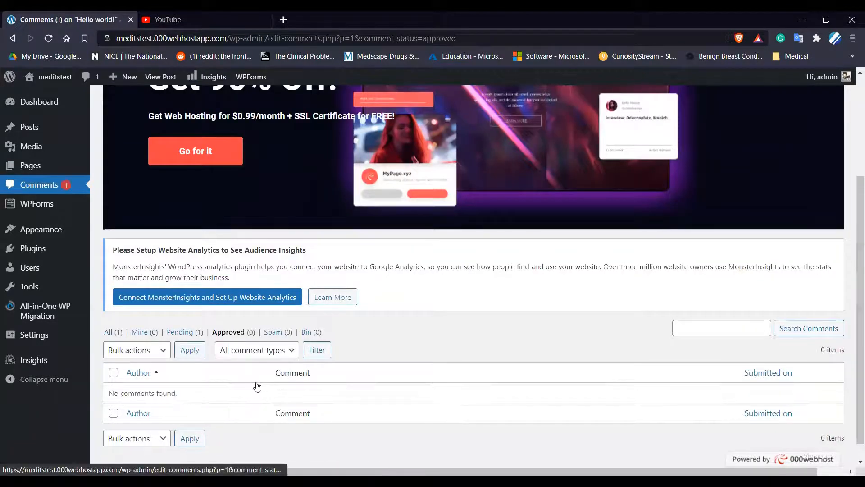
# - Approve the comment from the pending comments and check it in the approved list
pyautogui.scroll(-1, 253, 356)
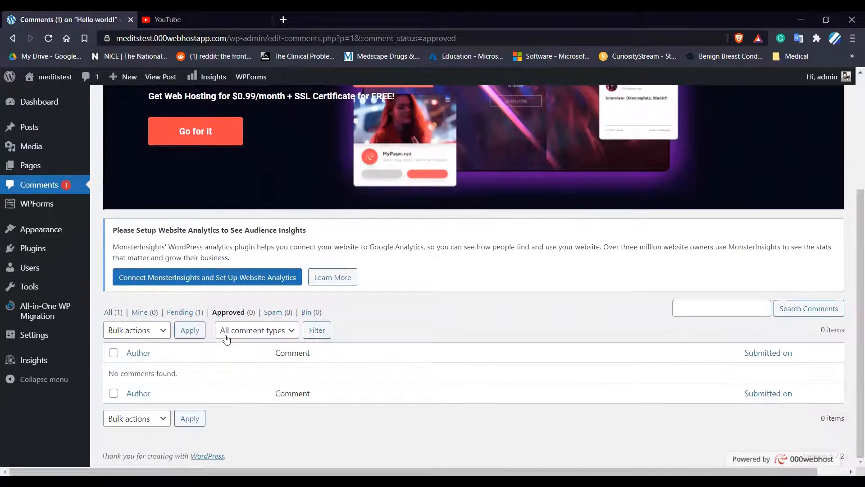
pyautogui.click(191, 314)
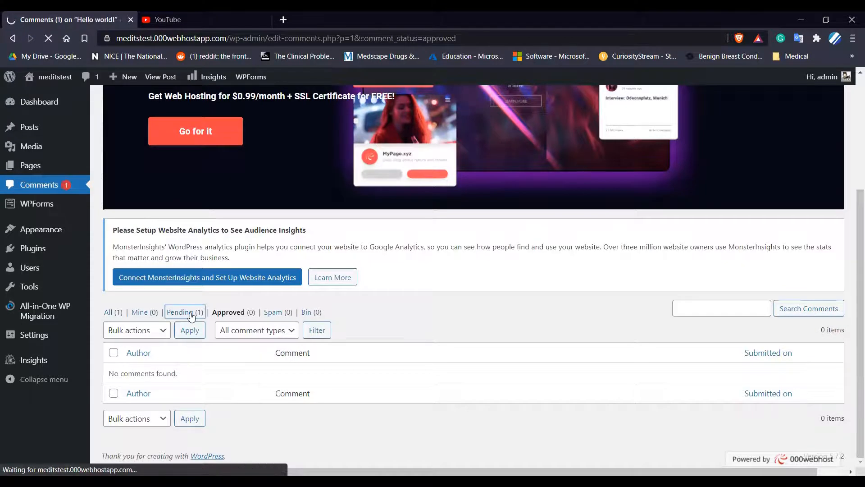
pyautogui.scroll(-5, 317, 336)
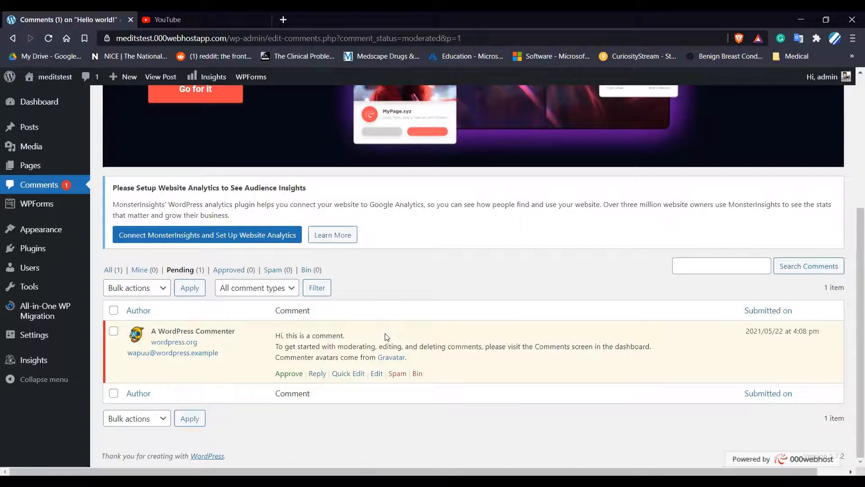
pyautogui.click(284, 375)
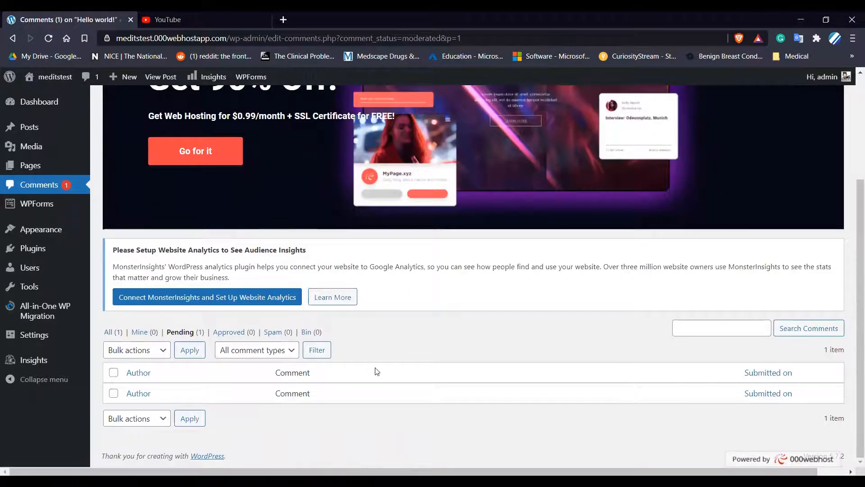
pyautogui.click(239, 333)
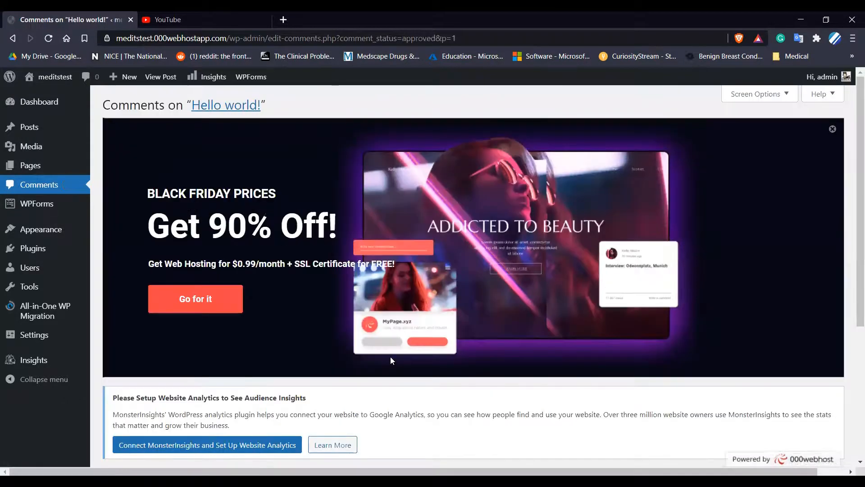
pyautogui.scroll(-5, 391, 356)
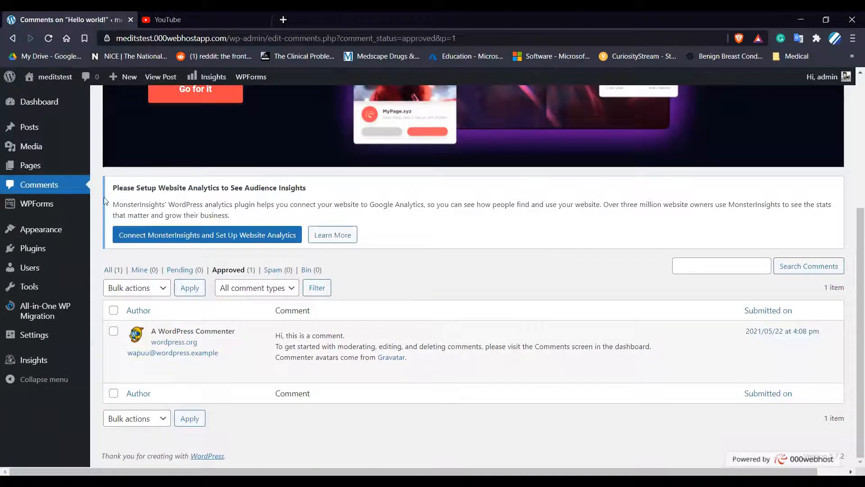
# - Go to the post categories page and look over the existing categories and their row actions
pyautogui.scroll(2, 72, 190)
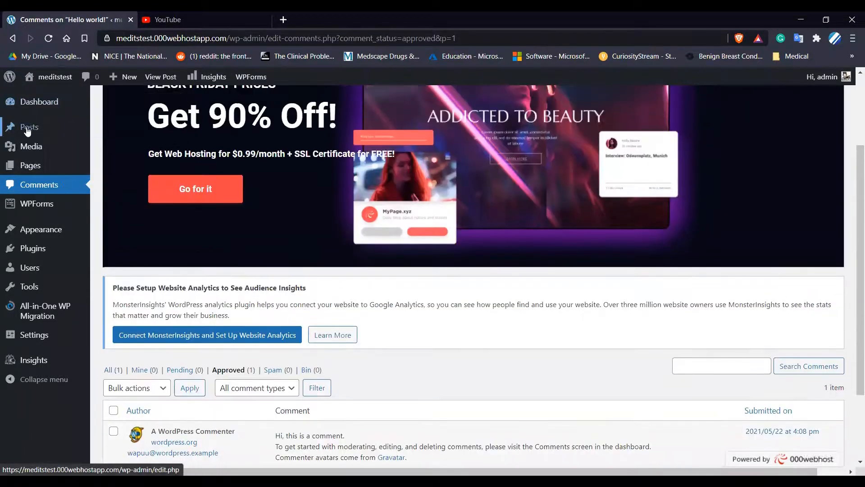
pyautogui.click(28, 131)
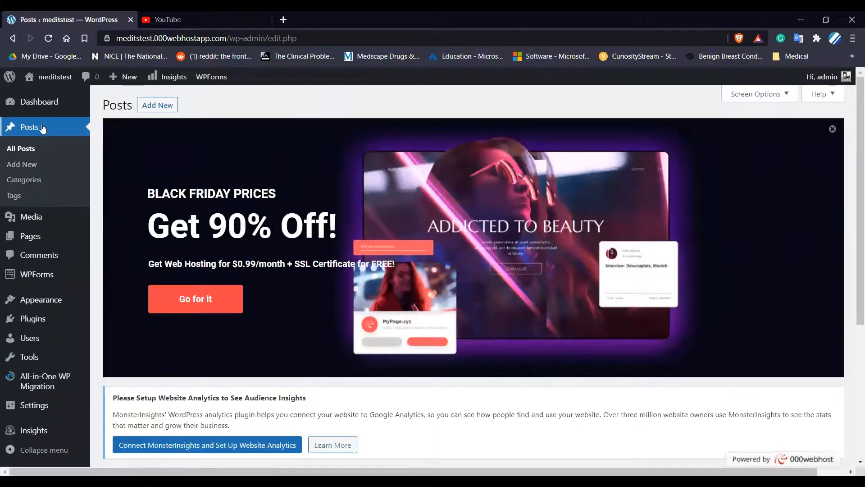
pyautogui.click(25, 180)
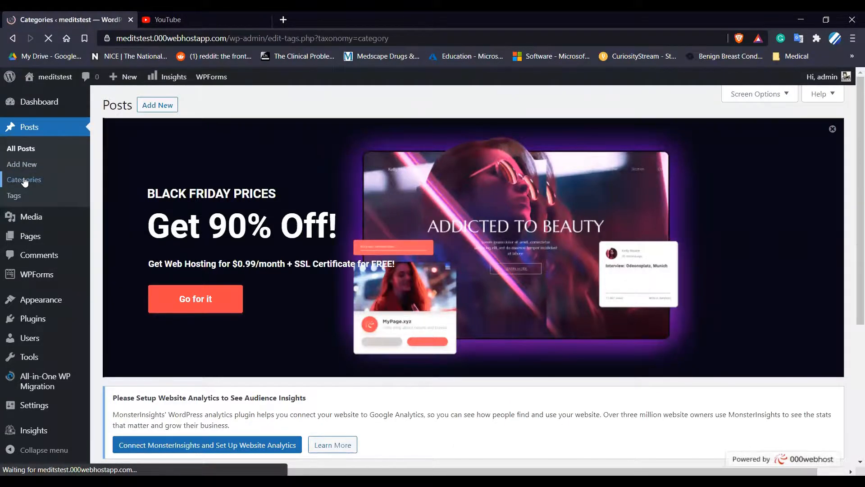
pyautogui.scroll(-8, 362, 228)
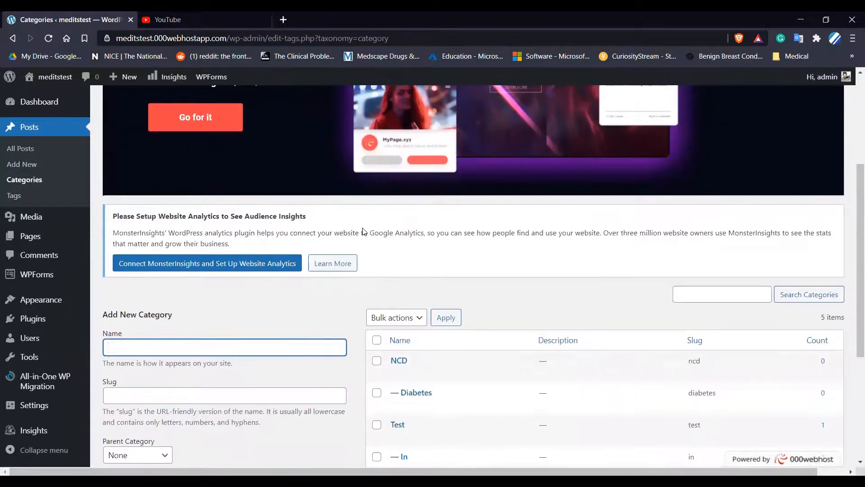
pyautogui.moveTo(468, 206)
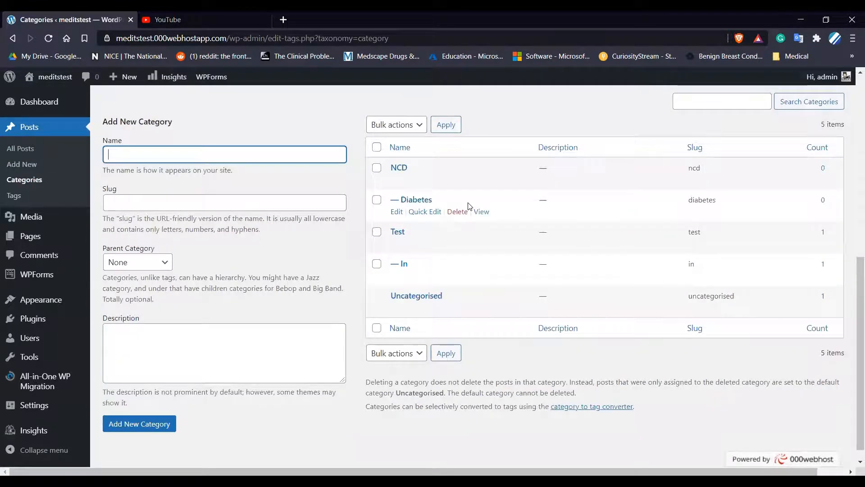
pyautogui.moveTo(470, 173)
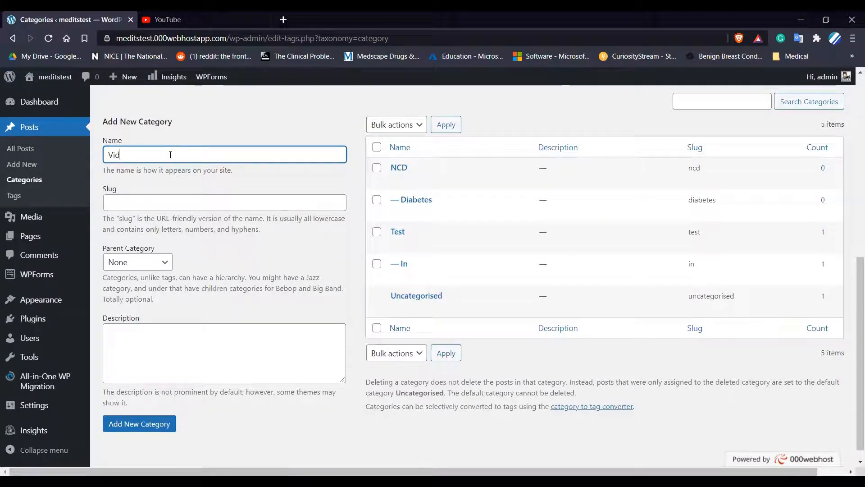
# - Add a new category named Video with the slug video and no parent category
pyautogui.click(133, 196)
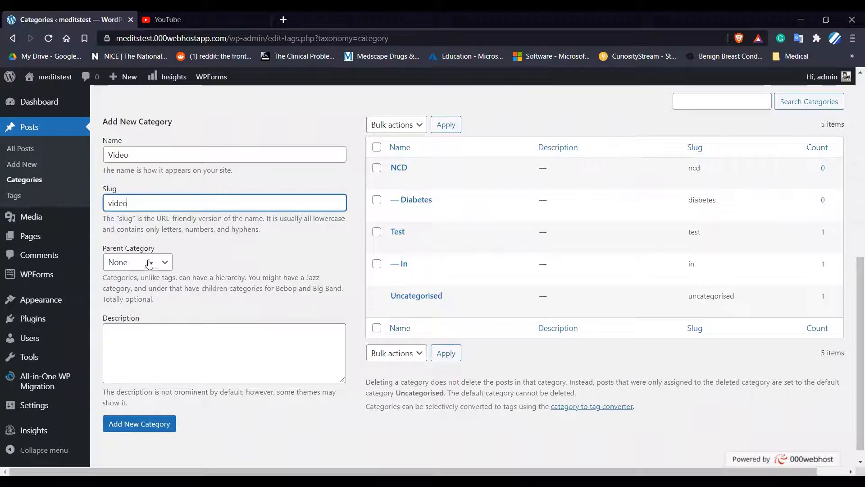
pyautogui.click(169, 265)
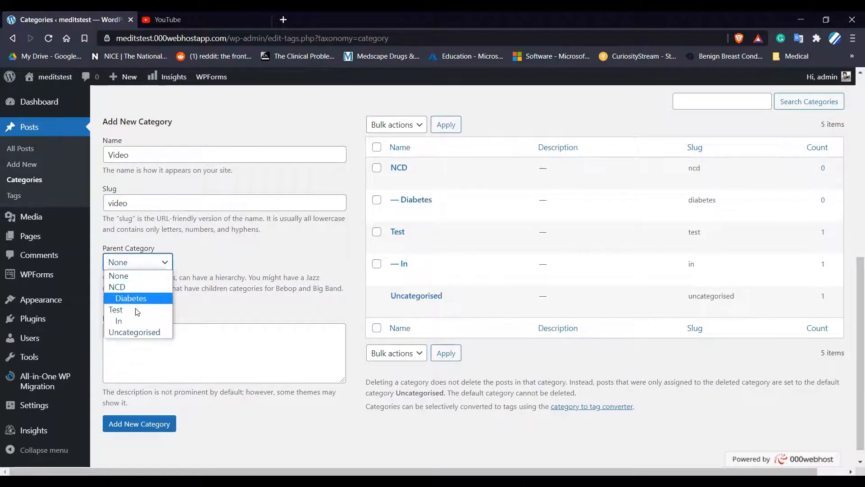
pyautogui.click(206, 254)
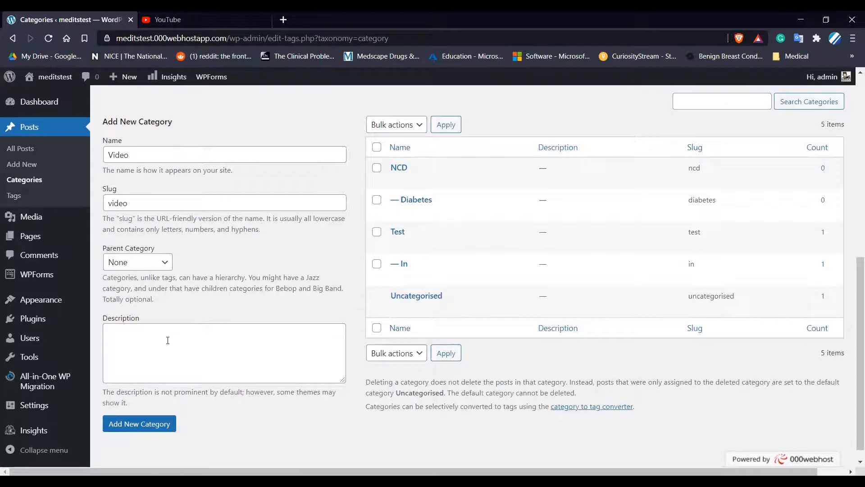
pyautogui.scroll(-1, 167, 339)
pyautogui.click(135, 415)
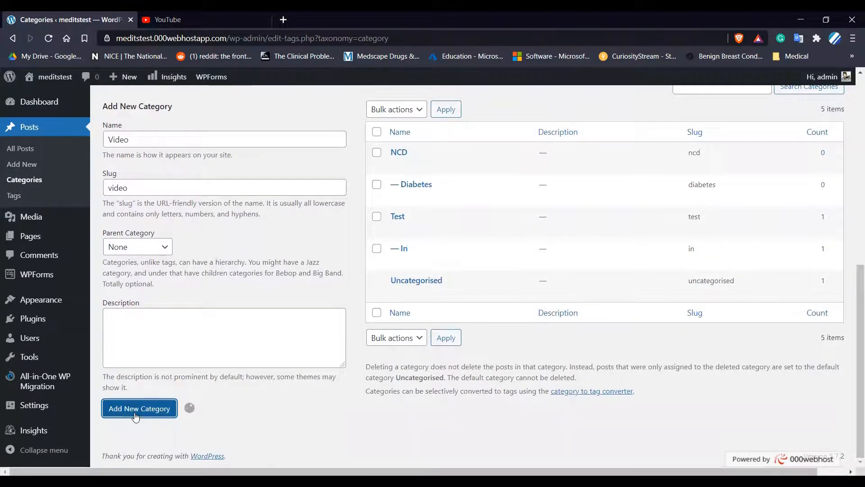
# - View the Video category's archive page on the site
pyautogui.moveTo(401, 171)
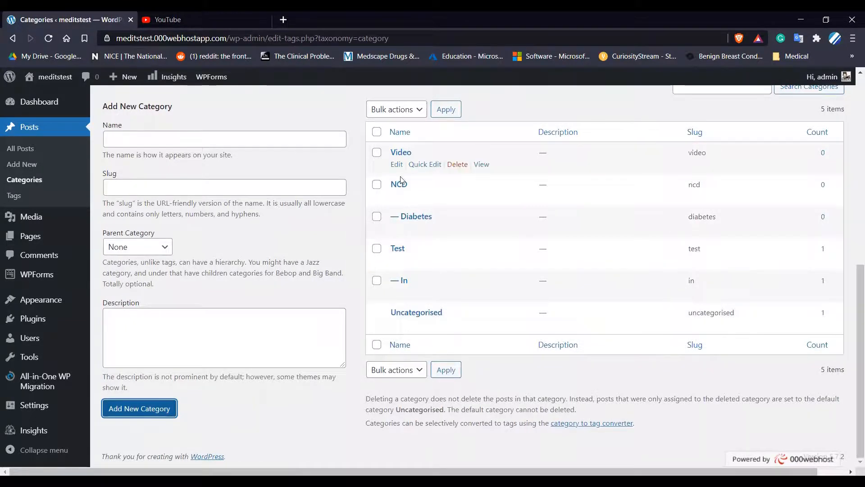
pyautogui.moveTo(471, 224)
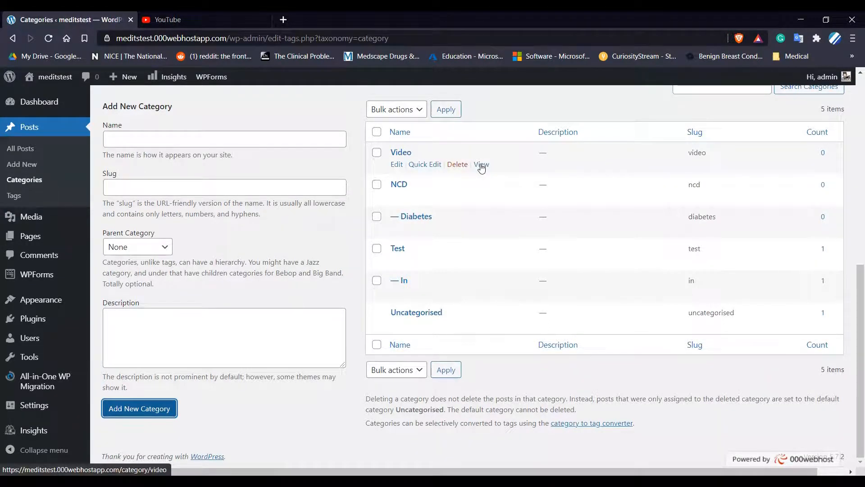
pyautogui.click(481, 164)
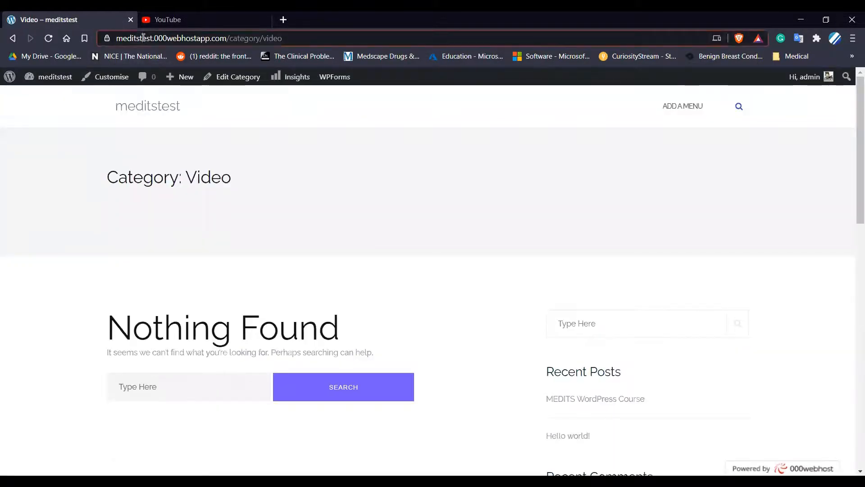
# - Examine the category page's address and replace its video slug with ncd to load the NCD category page
pyautogui.doubleClick(142, 37)
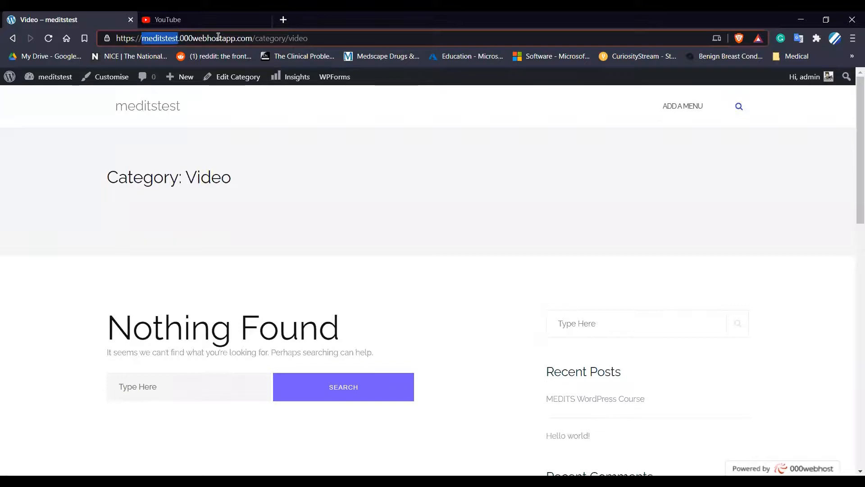
pyautogui.doubleClick(303, 38)
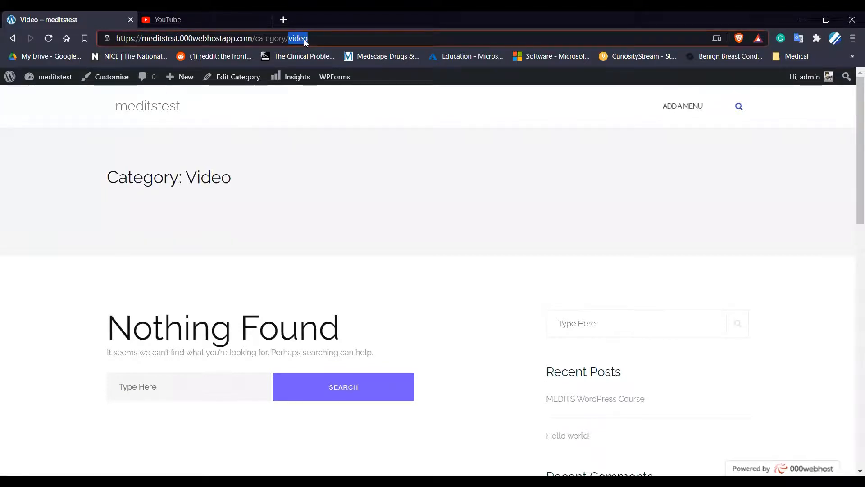
pyautogui.write('ncd')
pyautogui.press('Return')
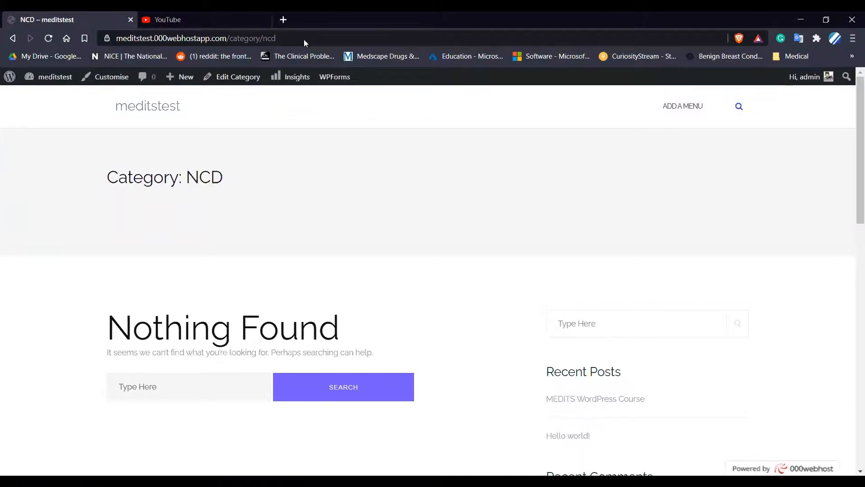
# - Look over the NCD category archive page and its search field
pyautogui.scroll(-3, 338, 186)
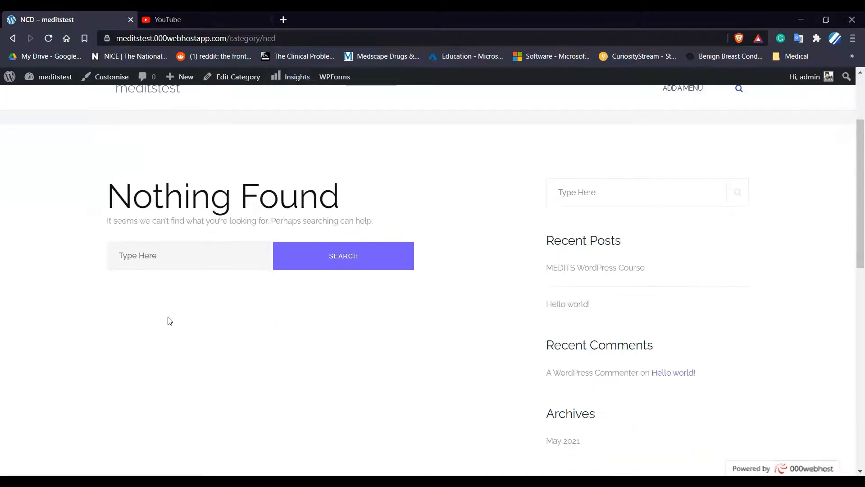
pyautogui.click(229, 262)
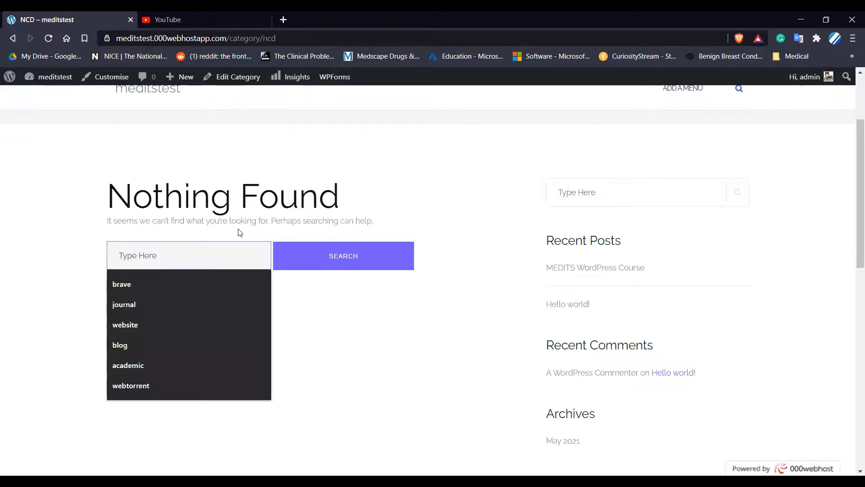
pyautogui.click(1, 255)
pyautogui.scroll(3, 1, 254)
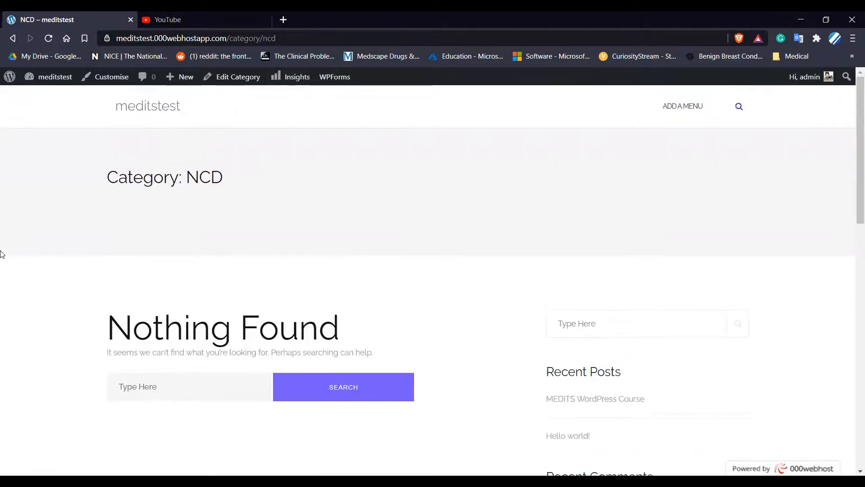
# - Replace the ncd slug in the category page's address with test to load the Test category archive
pyautogui.click(299, 36)
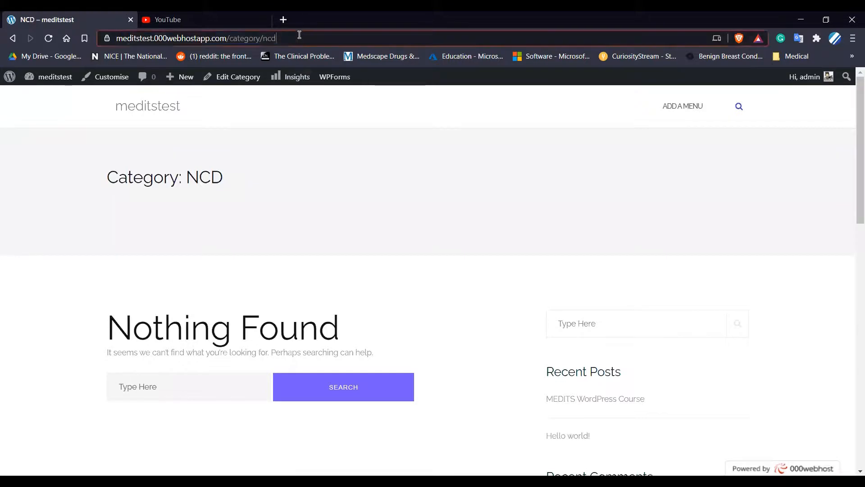
pyautogui.click(300, 37)
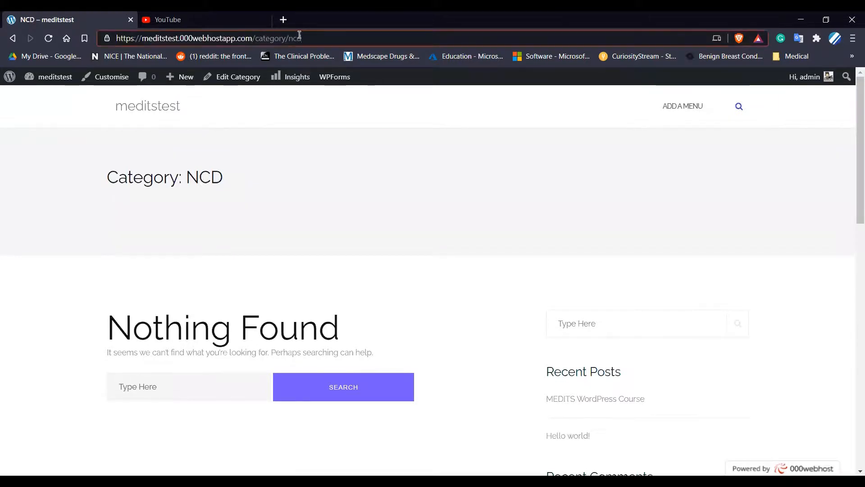
pyautogui.press('BackSpace')
pyautogui.press('BackSpace')
pyautogui.press('BackSpace')
pyautogui.write('tes')
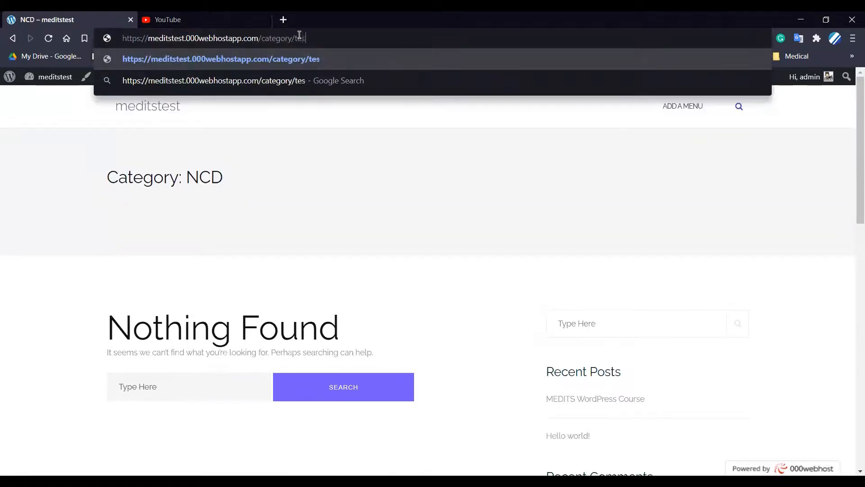
pyautogui.write('t')
pyautogui.press('Return')
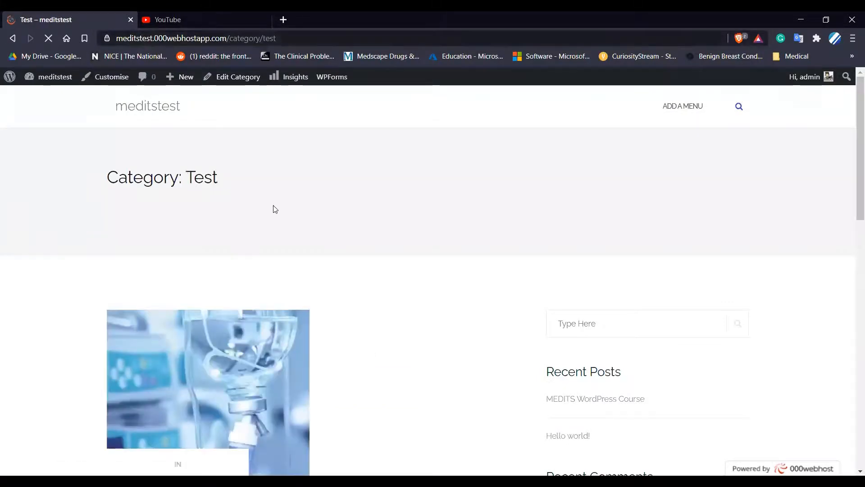
# - Examine the Test category archive page, including its listed post, embedded video and sidebar sections
pyautogui.scroll(-3, 274, 209)
pyautogui.scroll(-2, 212, 325)
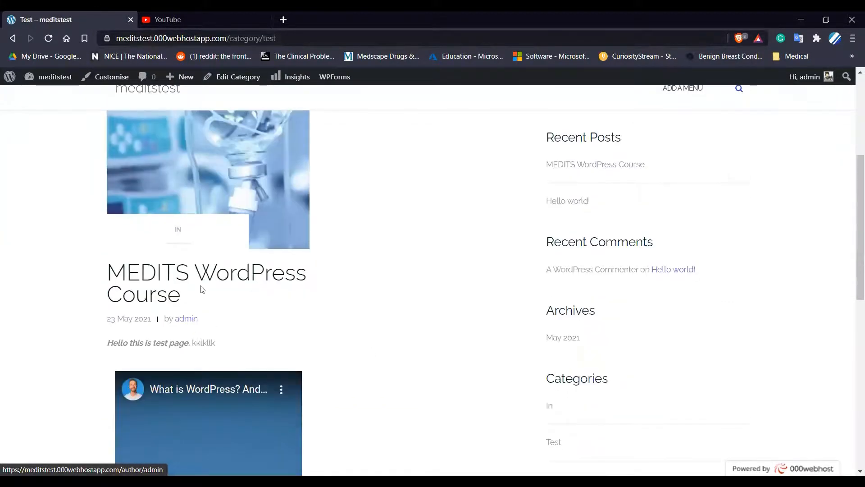
pyautogui.scroll(-8, 202, 289)
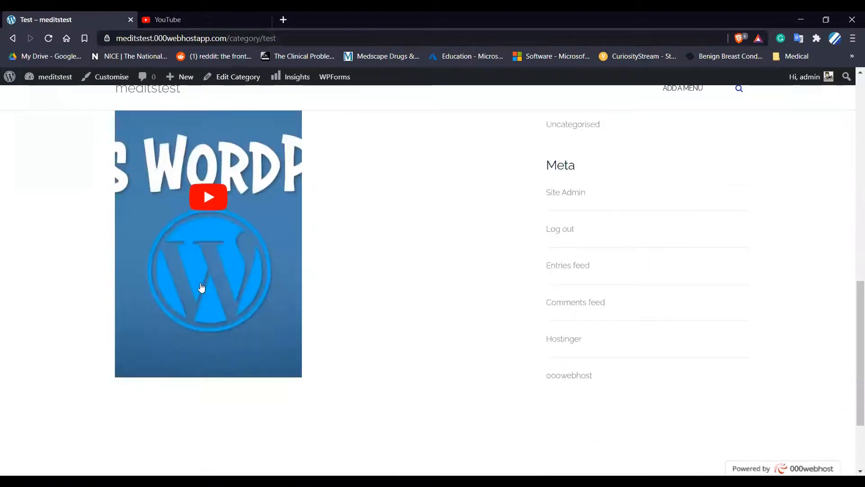
pyautogui.scroll(12, 201, 288)
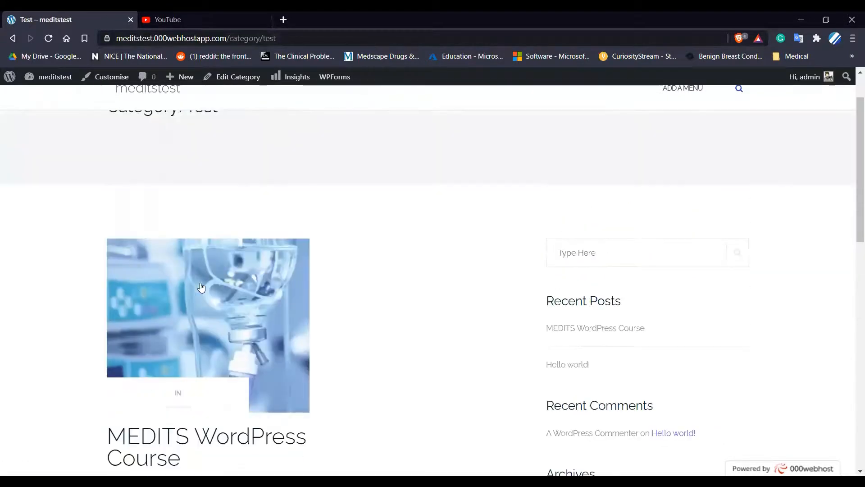
pyautogui.scroll(2, 201, 288)
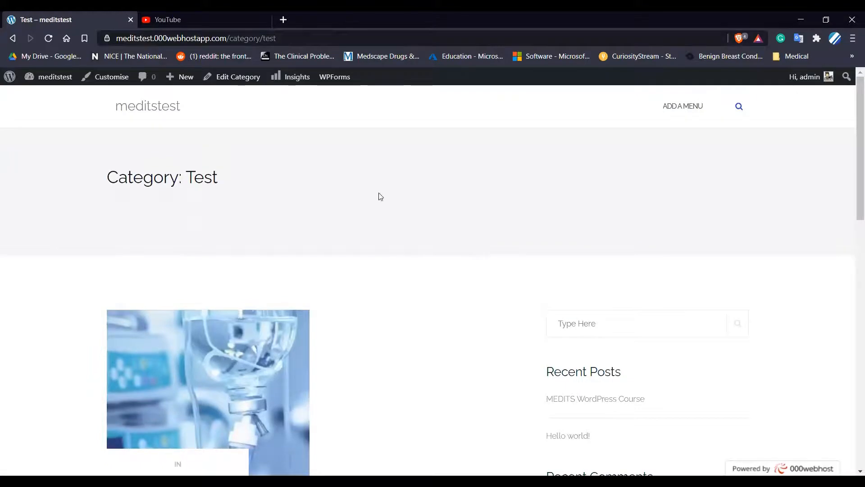
pyautogui.scroll(-8, 197, 218)
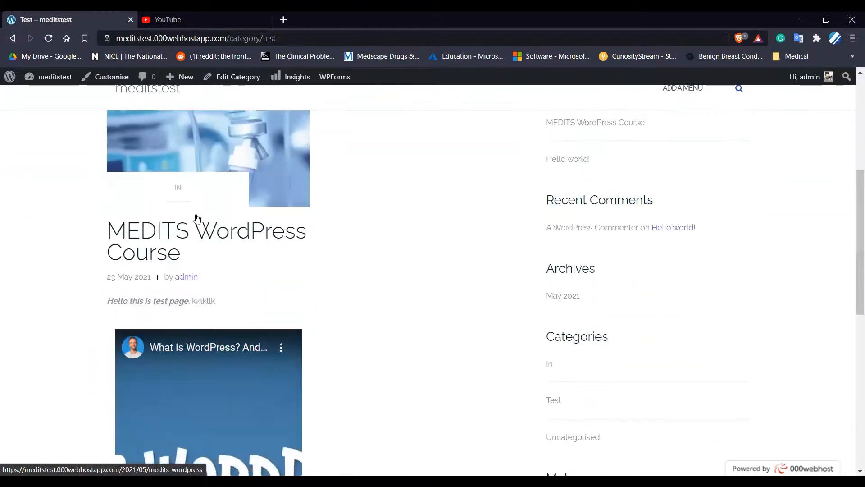
pyautogui.scroll(-2, 197, 216)
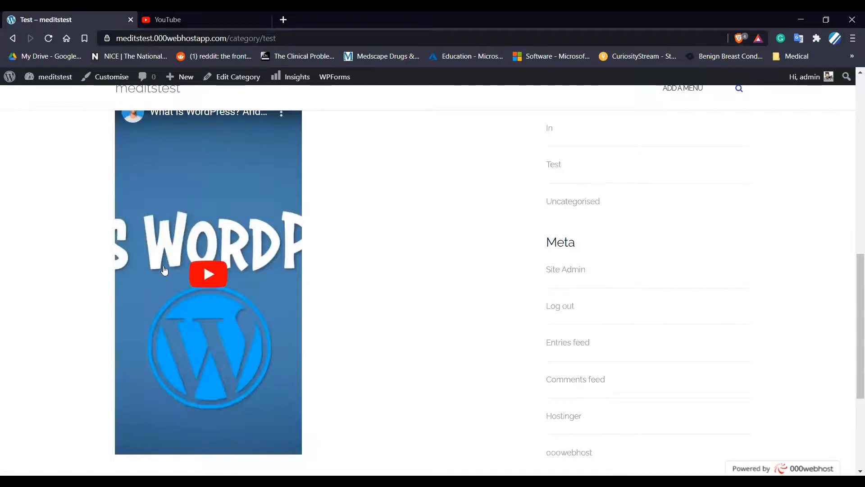
pyautogui.scroll(1, 165, 270)
pyautogui.scroll(10, 164, 271)
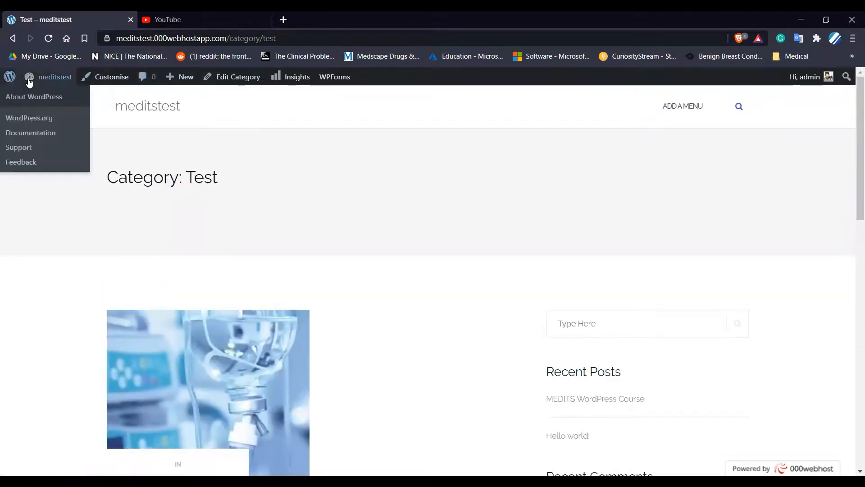
# - Return to the site's admin dashboard and go to the add-tag form and tag list on the post tags page
pyautogui.click(42, 98)
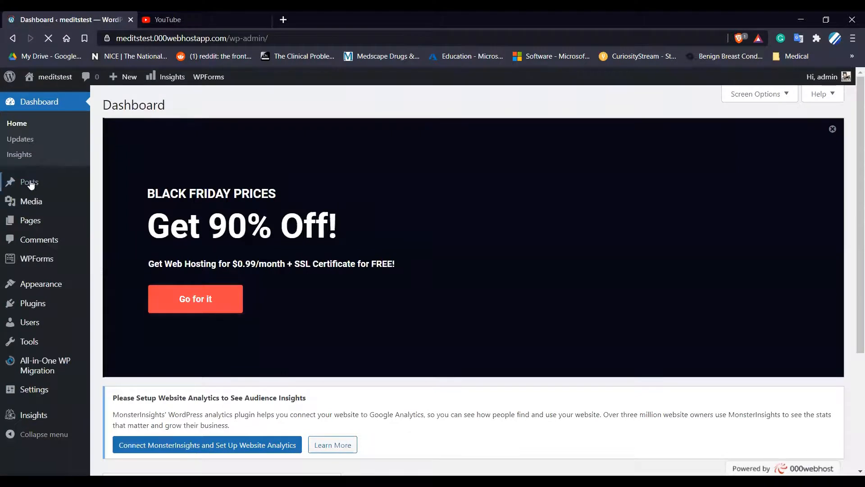
pyautogui.moveTo(30, 182)
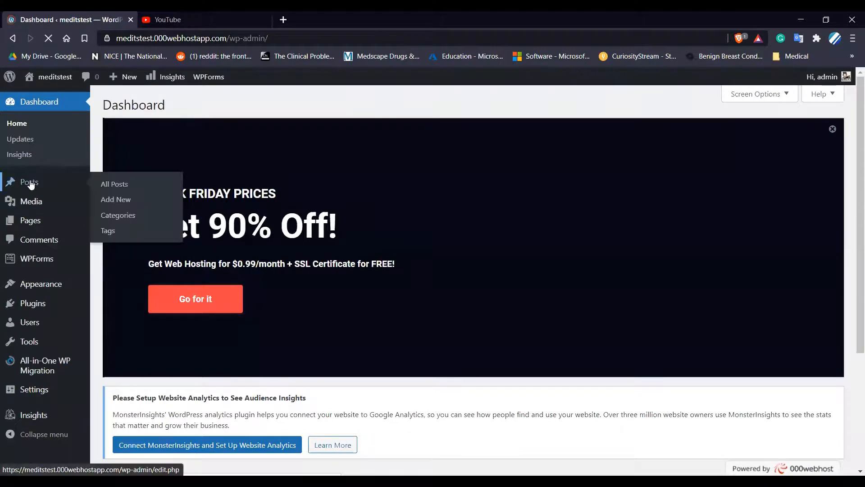
pyautogui.click(116, 235)
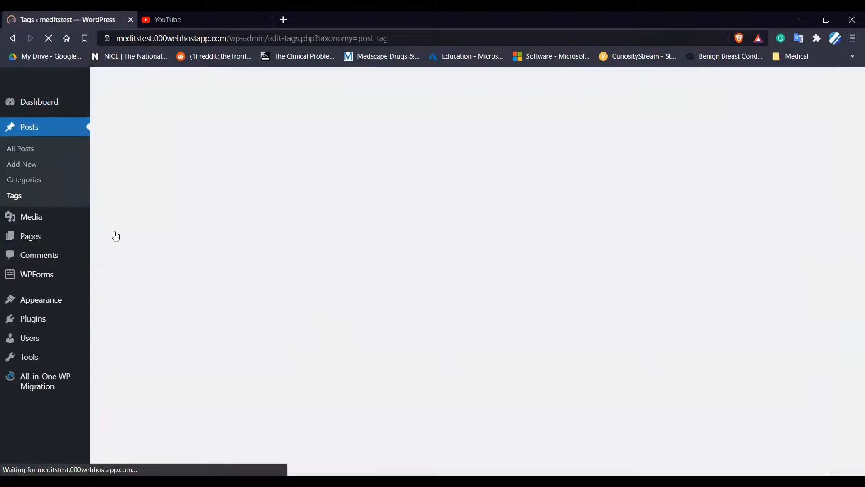
pyautogui.scroll(-5, 284, 272)
pyautogui.scroll(-2, 284, 276)
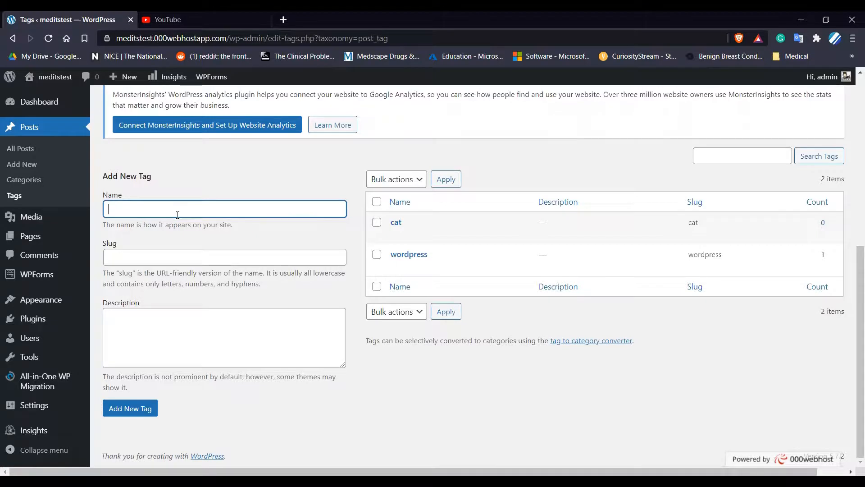
# - Try to add a new tag named cat with the slug cat and no description
pyautogui.write('cat')
pyautogui.click(140, 253)
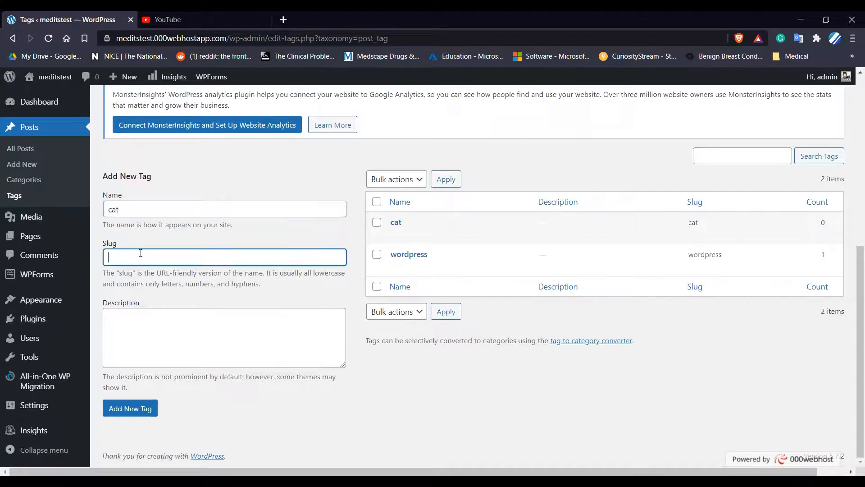
pyautogui.write('cat')
pyautogui.click(134, 409)
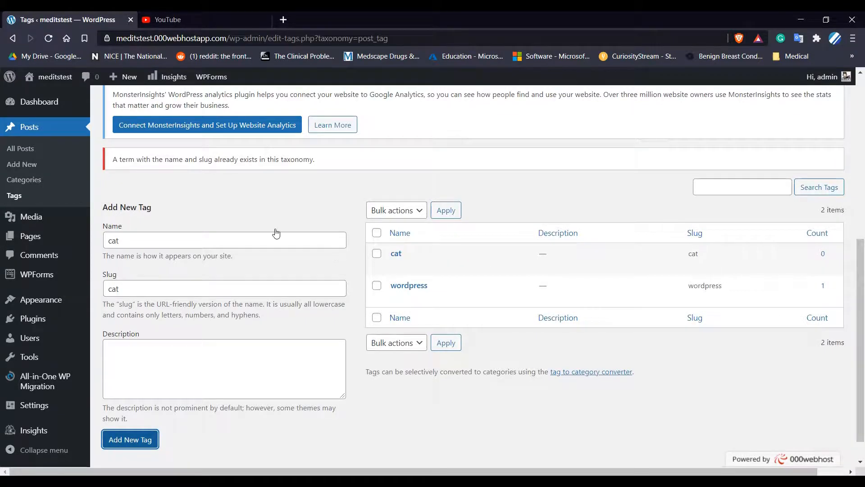
pyautogui.scroll(-1, 276, 233)
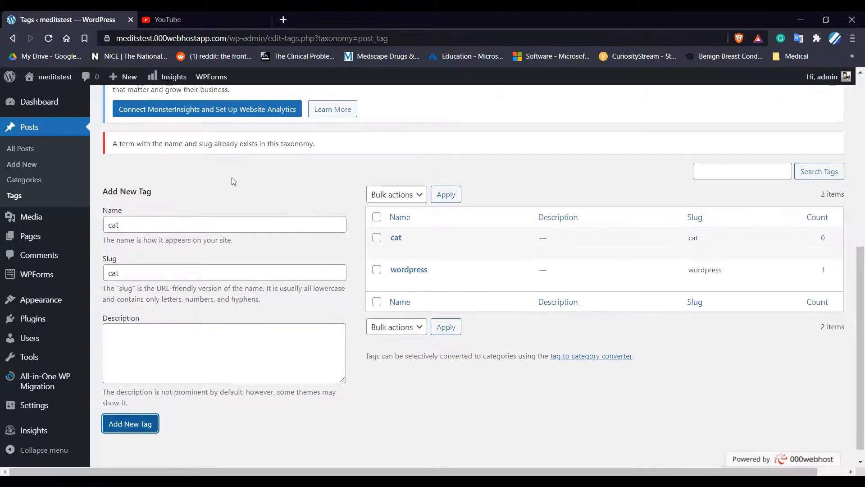
pyautogui.scroll(-1, 304, 174)
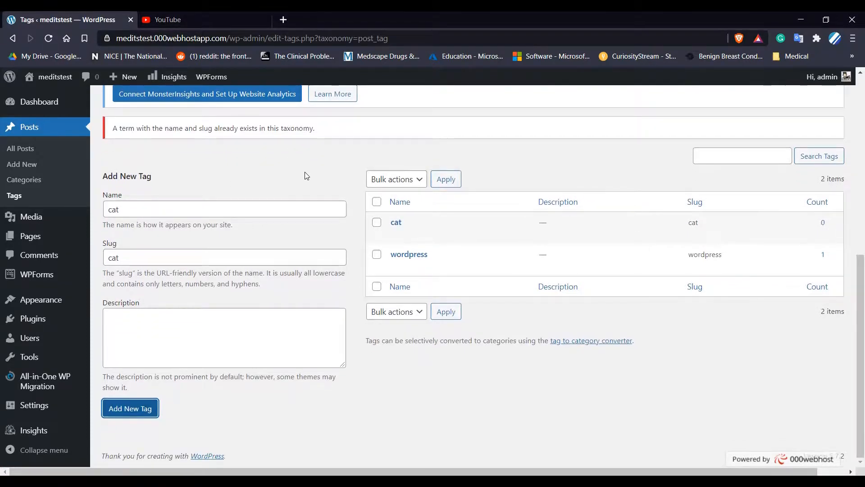
pyautogui.scroll(8, 307, 175)
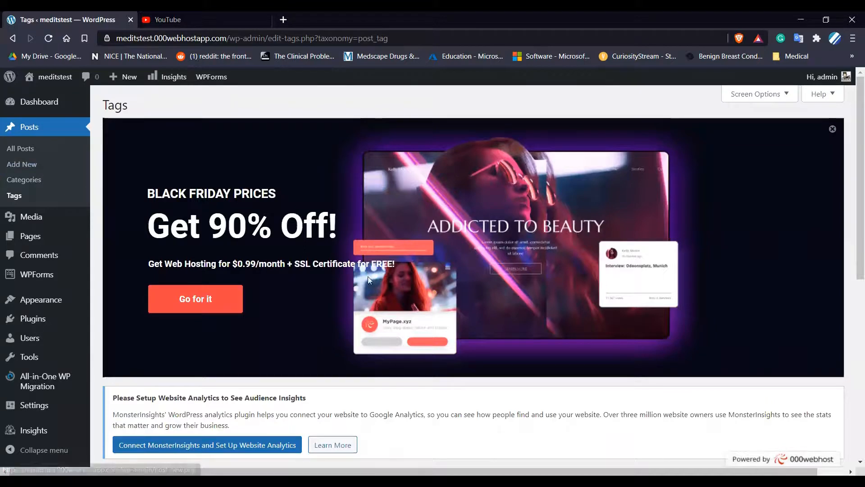
pyautogui.moveTo(34, 221)
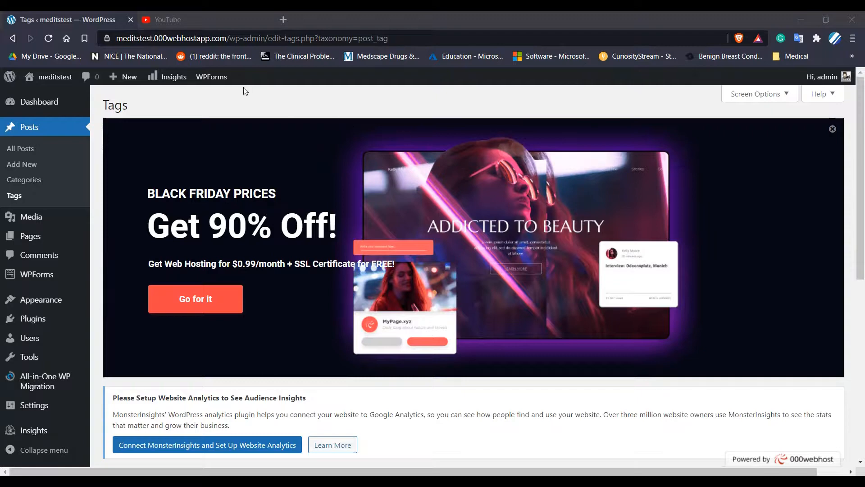
pyautogui.click(210, 12)
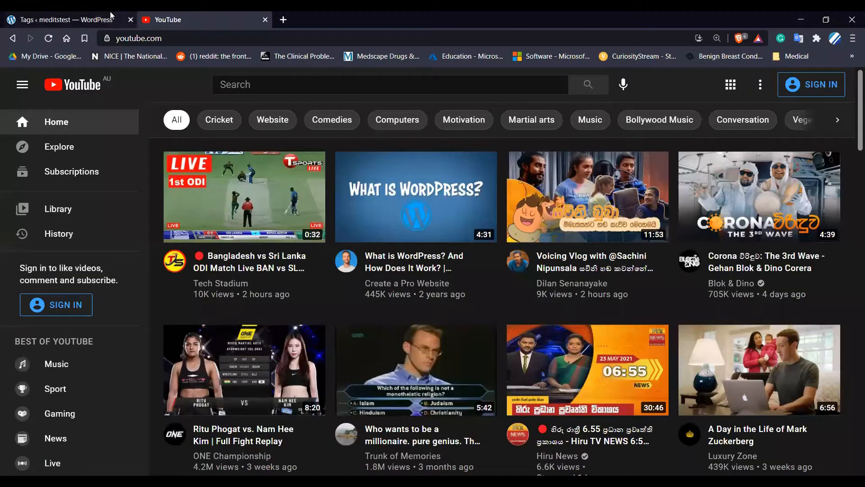
pyautogui.click(103, 12)
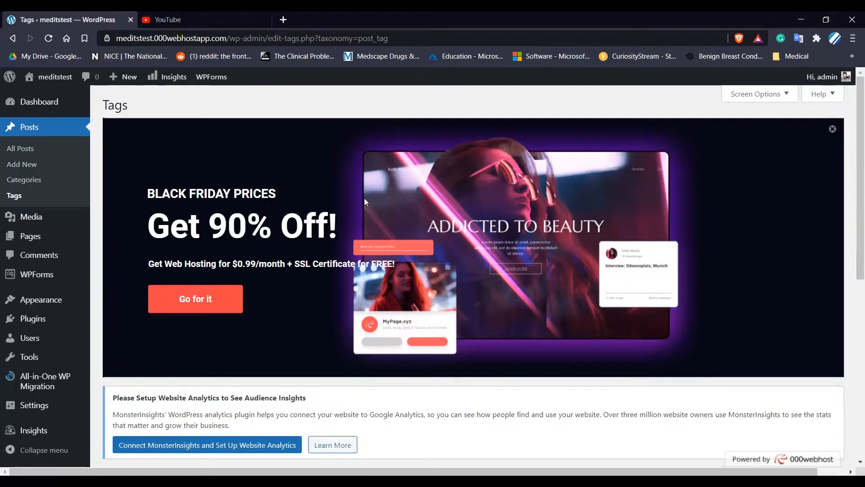
# - Dismiss the Black Friday web hosting banner on the Tags page
pyautogui.click(832, 130)
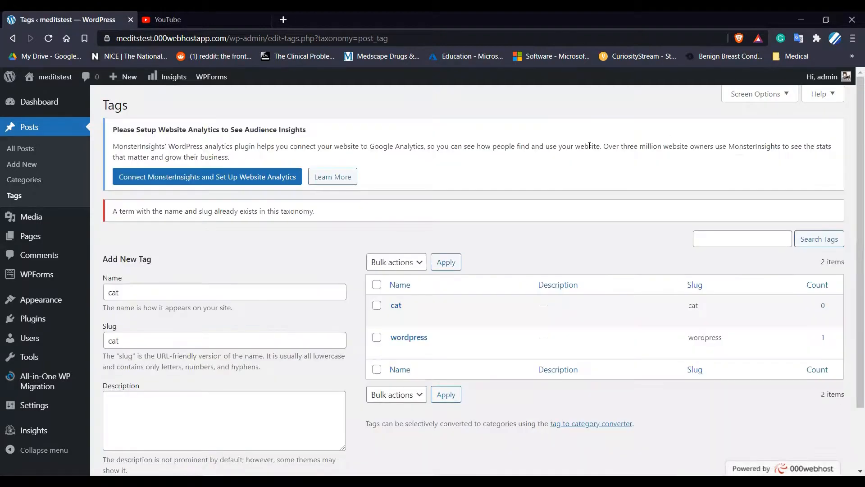